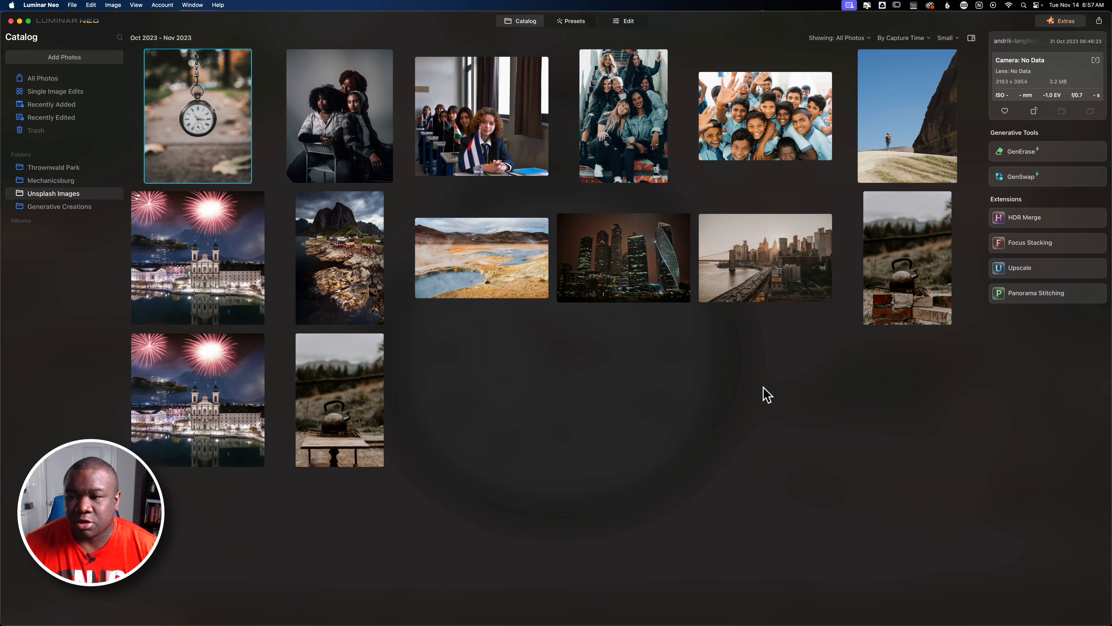
Open the kettle-on-bricks photo in the GenSwap tool.
{"action": "left_click", "coordinate": [890, 280]}
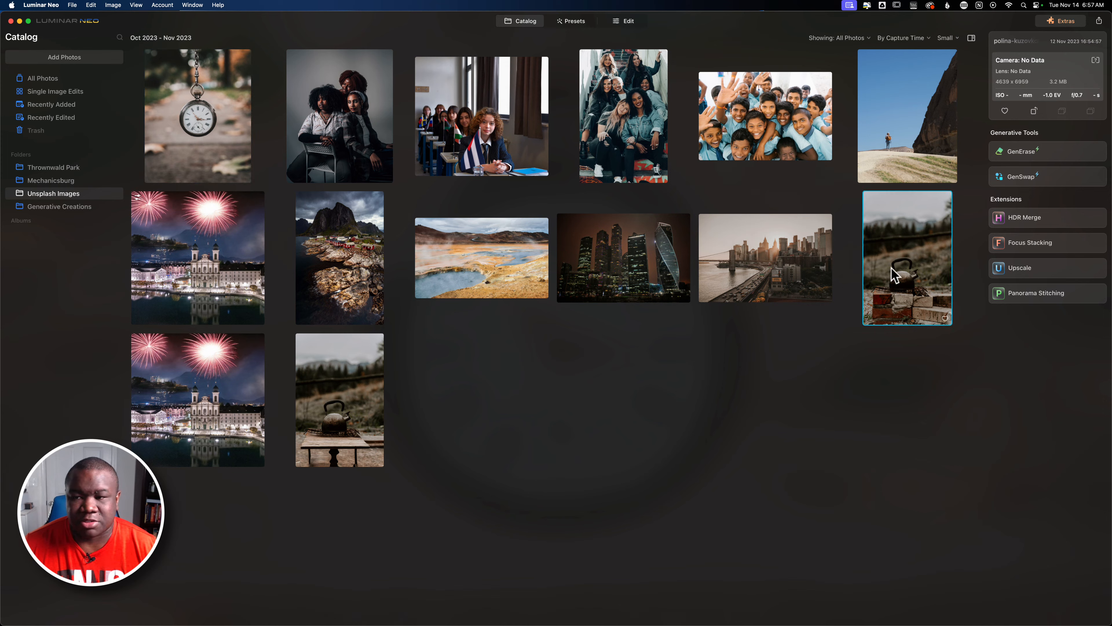
{"action": "left_click", "coordinate": [1016, 180]}
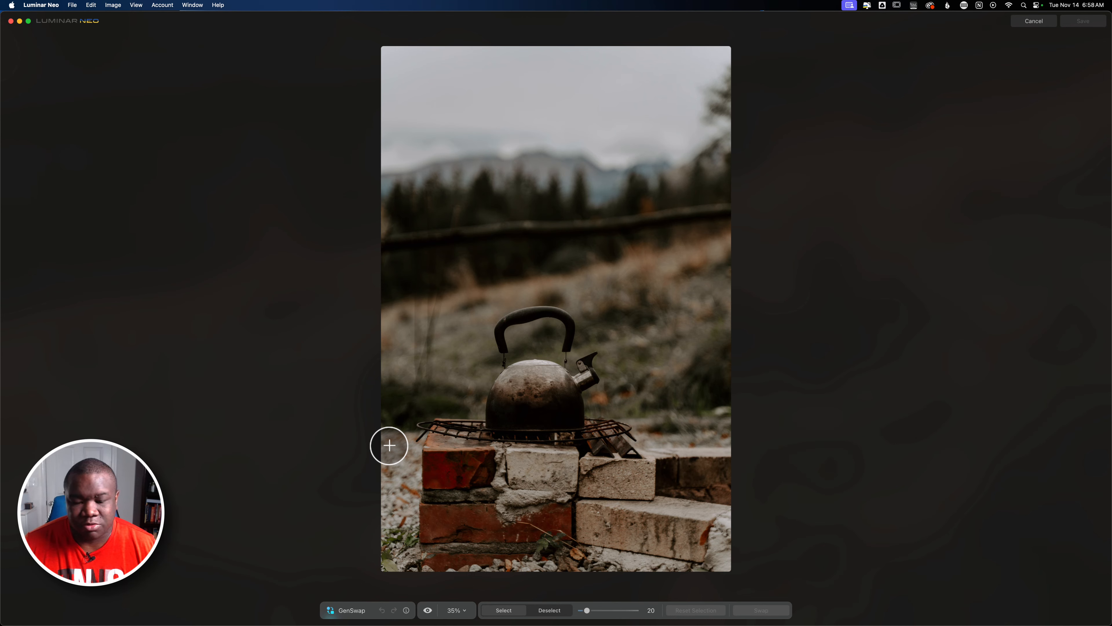
Paint a GenSwap mask over the brick base beneath the kettle, enlarging the brush to 72.
{"action": "mouse_move", "coordinate": [389, 445]}
{"action": "left_mouse_down"}
{"action": "mouse_move", "coordinate": [732, 450]}
{"action": "mouse_move", "coordinate": [725, 467]}
{"action": "mouse_move", "coordinate": [717, 452]}
{"action": "mouse_move", "coordinate": [672, 449]}
{"action": "mouse_move", "coordinate": [380, 452]}
{"action": "left_mouse_up"}
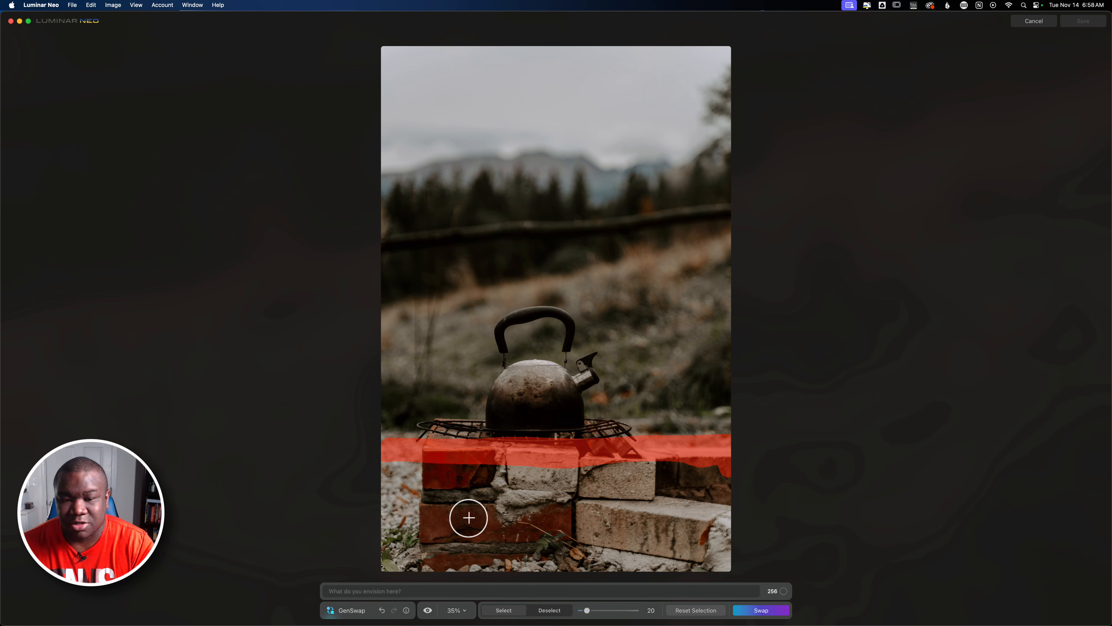
{"action": "key", "text": "bracketright"}
{"action": "key", "text": "bracketright"}
{"action": "key", "text": "bracketright"}
{"action": "key", "text": "bracketright"}
{"action": "key", "text": "bracketright"}
{"action": "key", "text": "bracketright"}
{"action": "key", "text": "bracketright"}
{"action": "key", "text": "bracketright"}
{"action": "key", "text": "bracketright"}
{"action": "key", "text": "bracketright"}
{"action": "key", "text": "bracketright"}
{"action": "key", "text": "bracketright"}
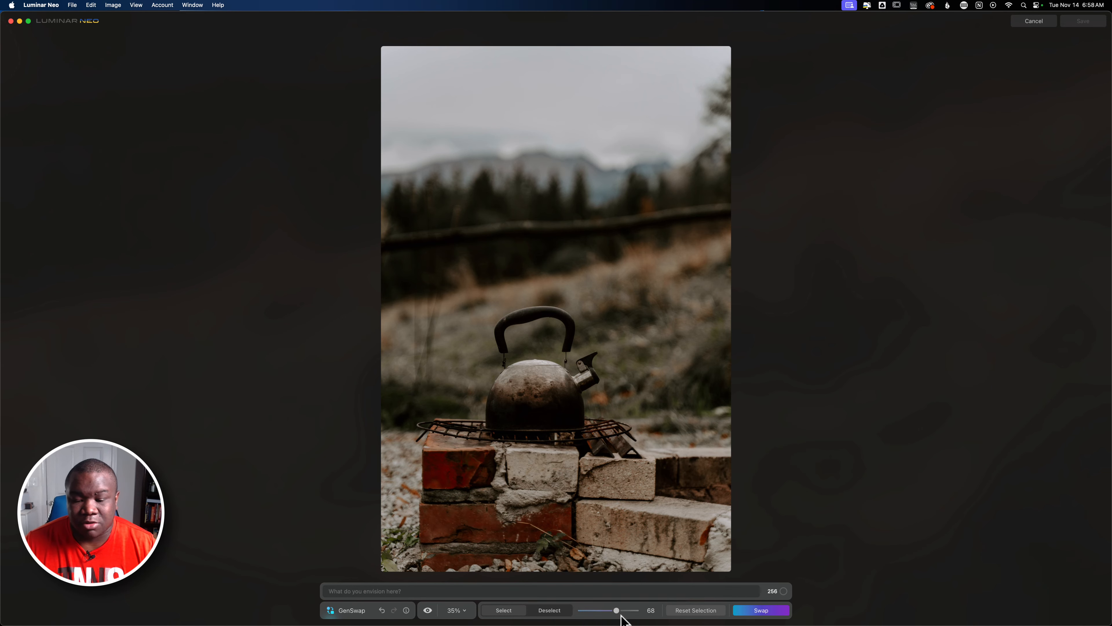
{"action": "mouse_move", "coordinate": [617, 610]}
{"action": "left_mouse_down"}
{"action": "mouse_move", "coordinate": [590, 607]}
{"action": "mouse_move", "coordinate": [618, 609]}
{"action": "left_mouse_up"}
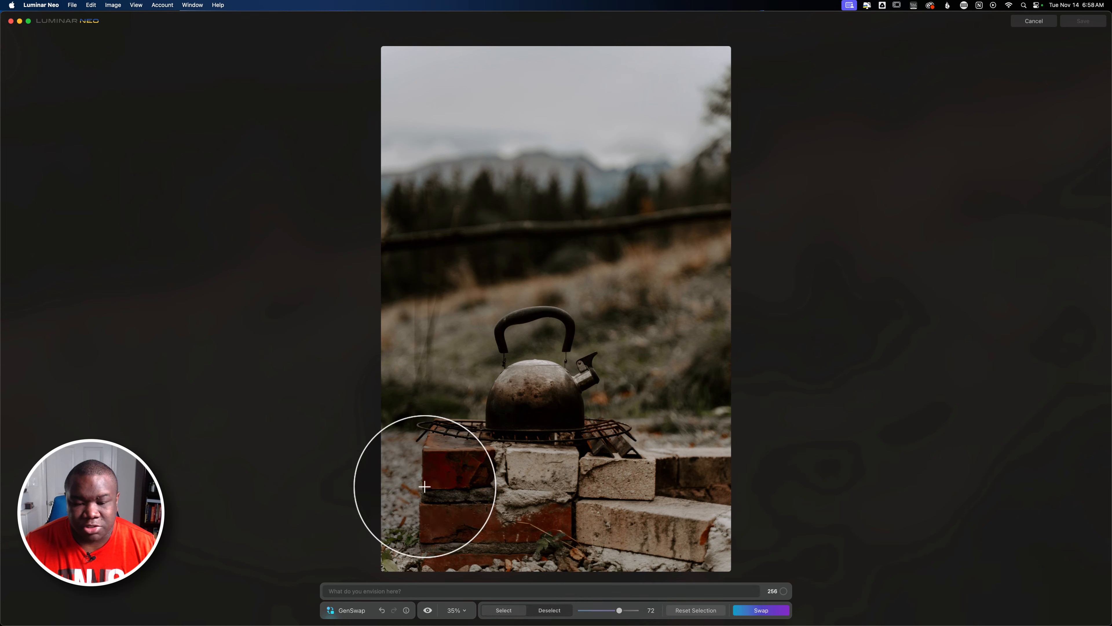
{"action": "mouse_move", "coordinate": [404, 473]}
{"action": "left_mouse_down"}
{"action": "mouse_move", "coordinate": [724, 470]}
{"action": "mouse_move", "coordinate": [696, 503]}
{"action": "mouse_move", "coordinate": [491, 494]}
{"action": "mouse_move", "coordinate": [385, 508]}
{"action": "mouse_move", "coordinate": [371, 521]}
{"action": "mouse_move", "coordinate": [766, 538]}
{"action": "mouse_move", "coordinate": [700, 560]}
{"action": "mouse_move", "coordinate": [331, 557]}
{"action": "left_mouse_up"}
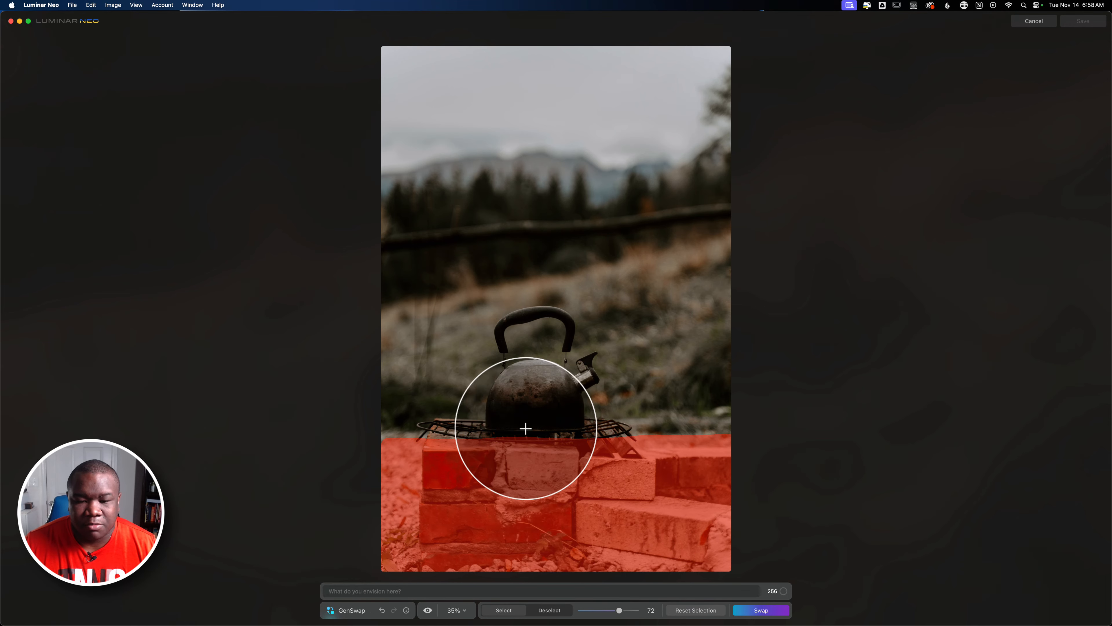
{"action": "left_click_drag", "start_coordinate": [510, 438], "coordinate": [534, 385]}
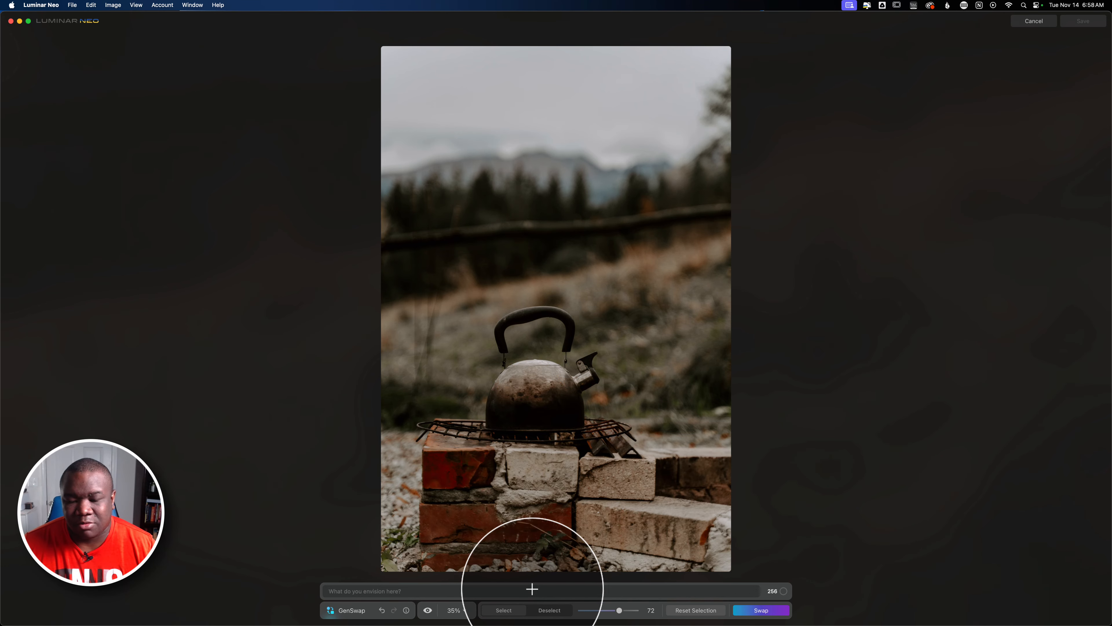
Subtract the kettle and grill area from the mask, returning to select mode afterward.
{"action": "left_click", "coordinate": [550, 610]}
{"action": "mouse_move", "coordinate": [550, 404]}
{"action": "left_mouse_down"}
{"action": "mouse_move", "coordinate": [570, 400]}
{"action": "mouse_move", "coordinate": [479, 397]}
{"action": "mouse_move", "coordinate": [566, 368]}
{"action": "mouse_move", "coordinate": [479, 385]}
{"action": "left_mouse_up"}
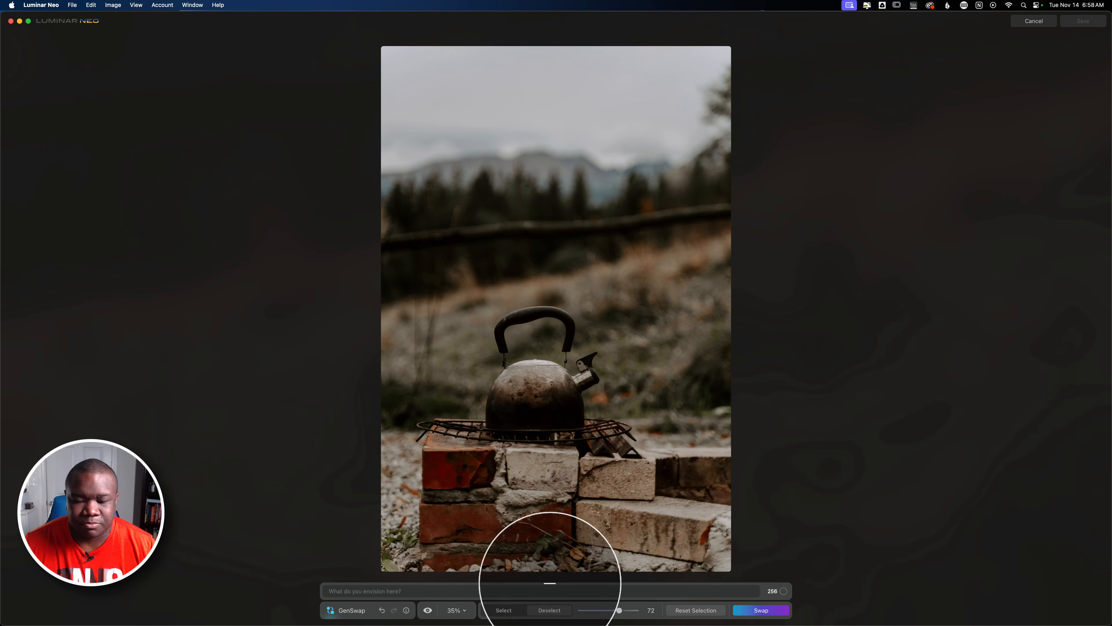
{"action": "left_click", "coordinate": [549, 589]}
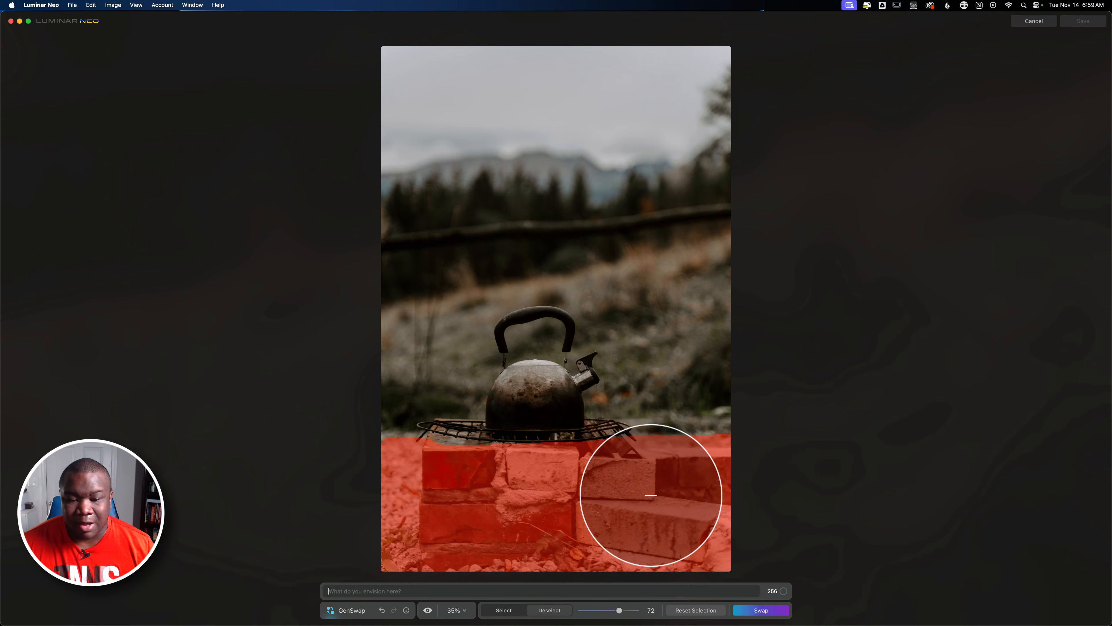
{"action": "left_click", "coordinate": [506, 609]}
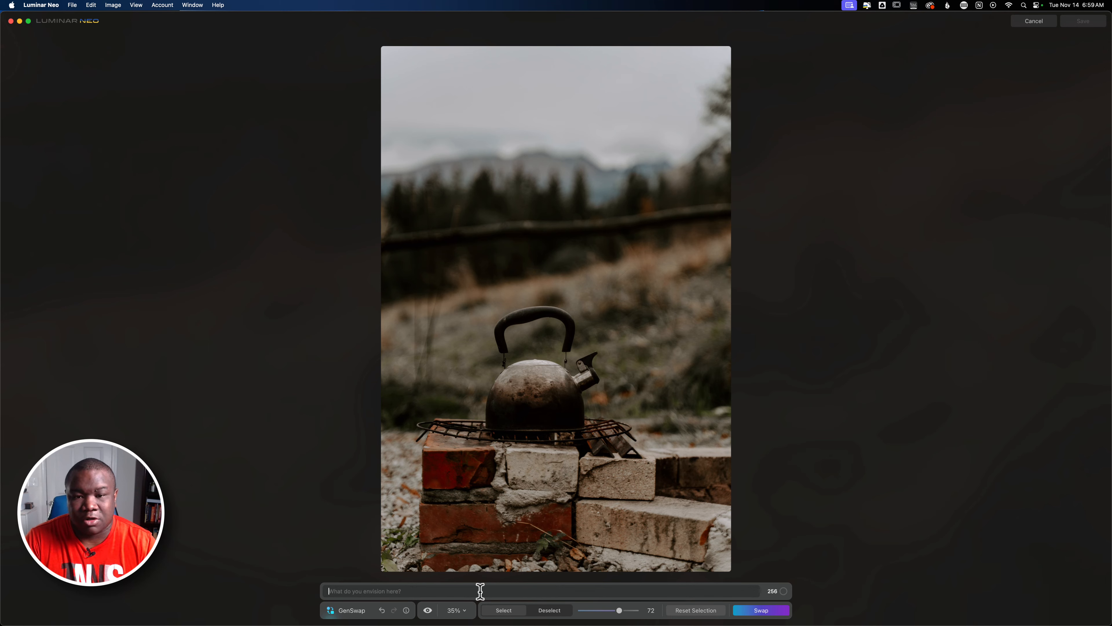
Generate a swap of the masked bricks with the prompt "camp fire with blue and red flames" and dismiss the tips.
{"action": "type", "text": "camp"}
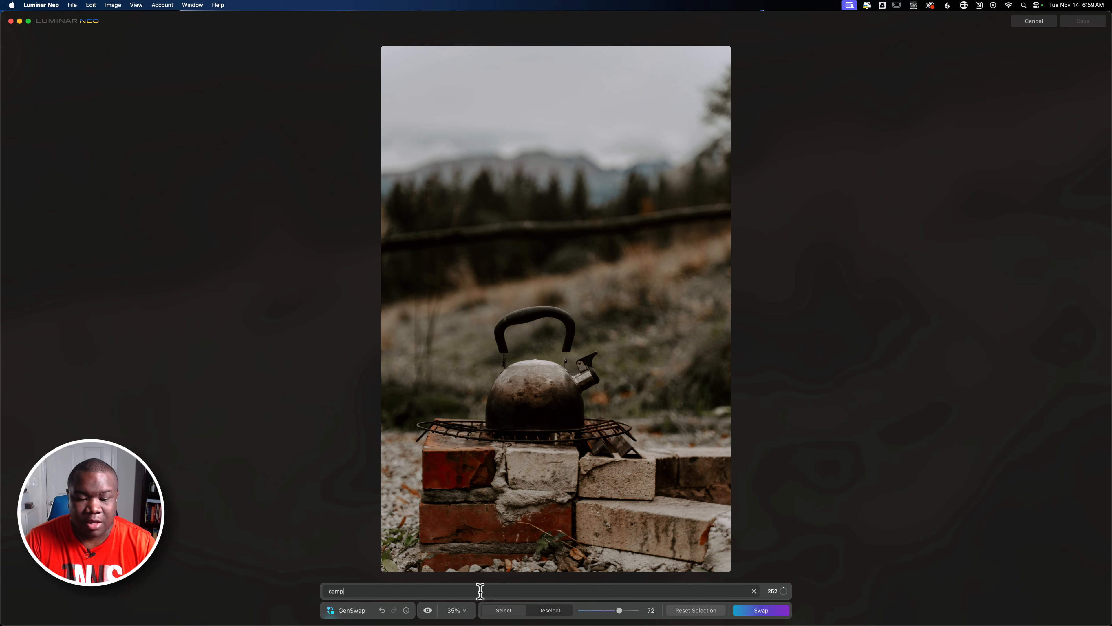
{"action": "type", "text": " fie"}
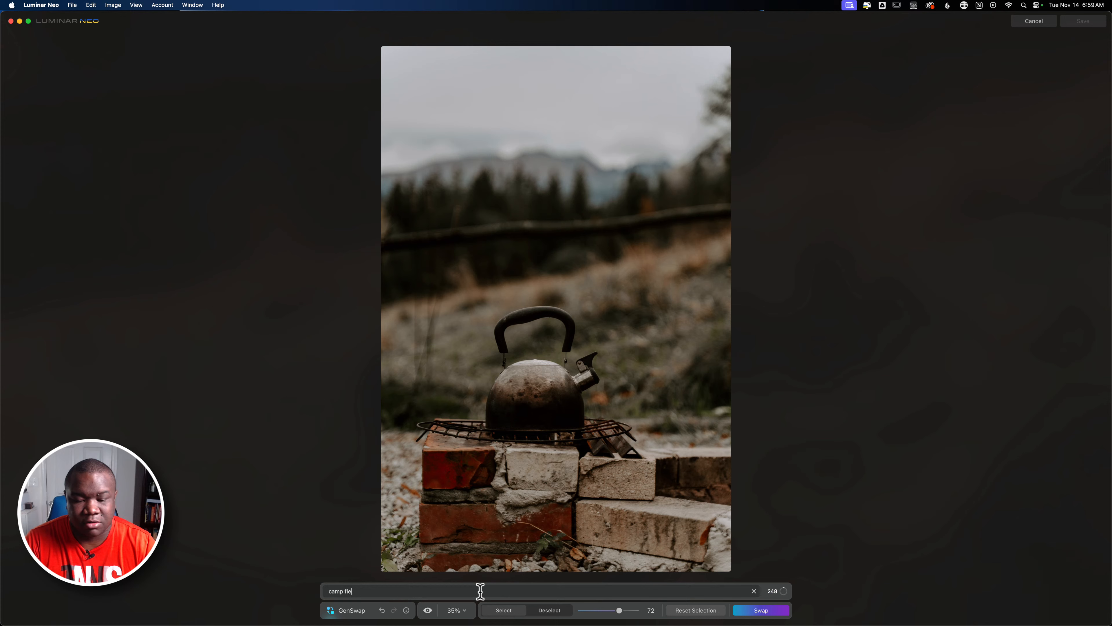
{"action": "key", "text": "BackSpace"}
{"action": "type", "text": "re w"}
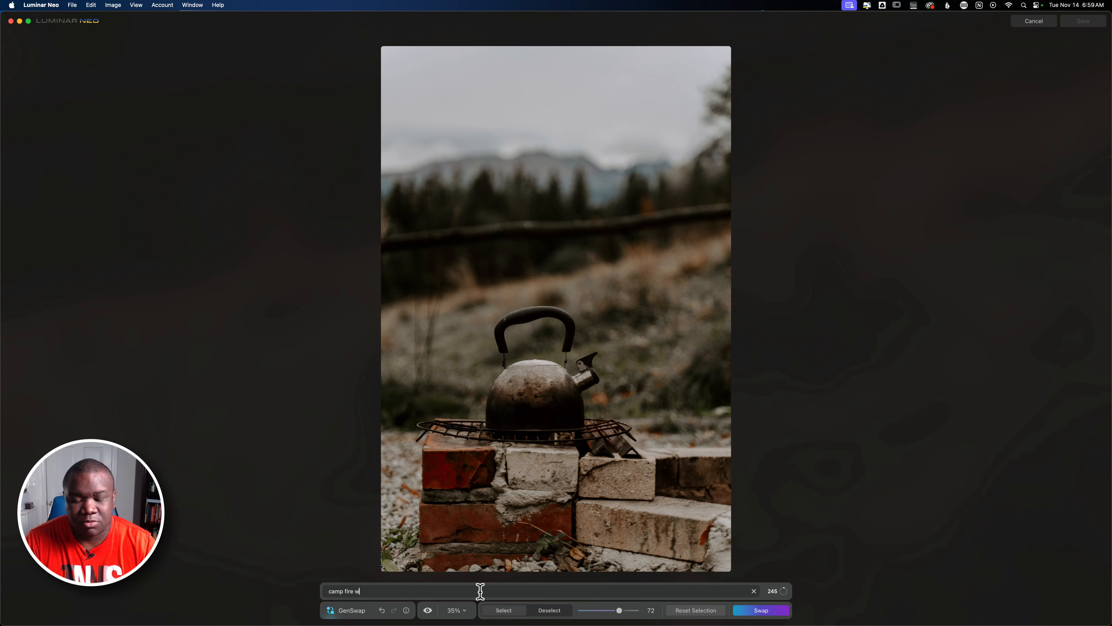
{"action": "type", "text": "ith "}
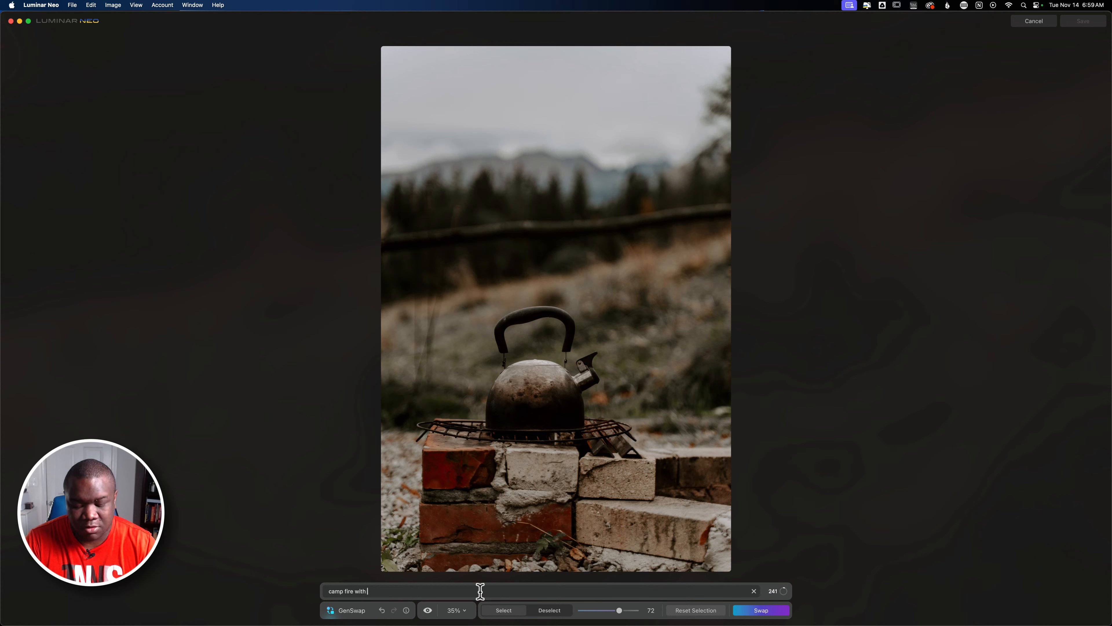
{"action": "type", "text": "blue and re"}
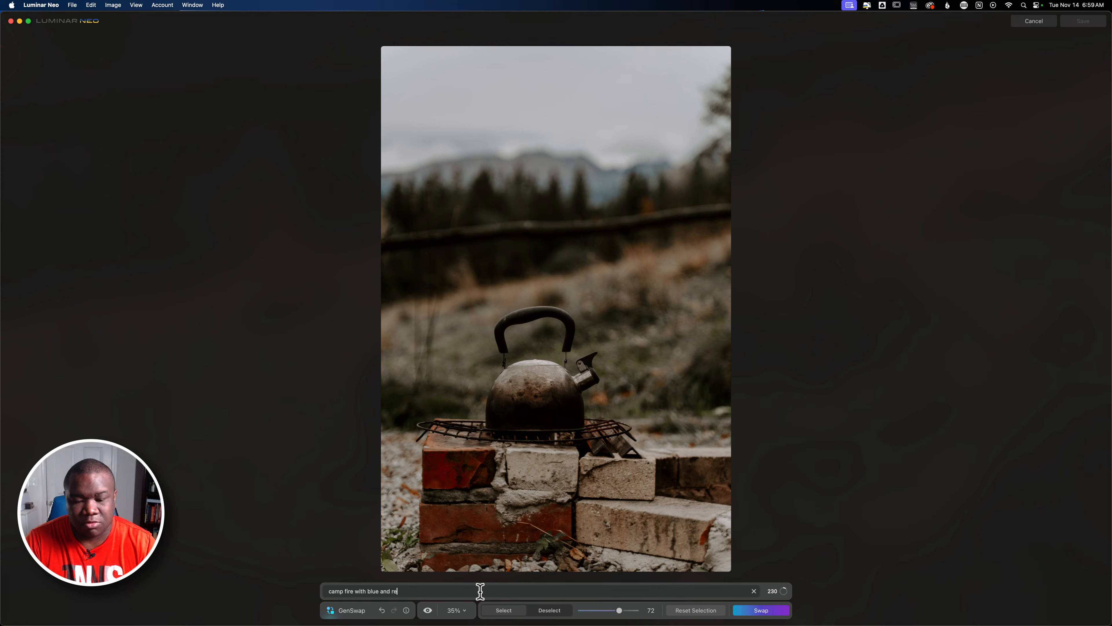
{"action": "type", "text": "d flames"}
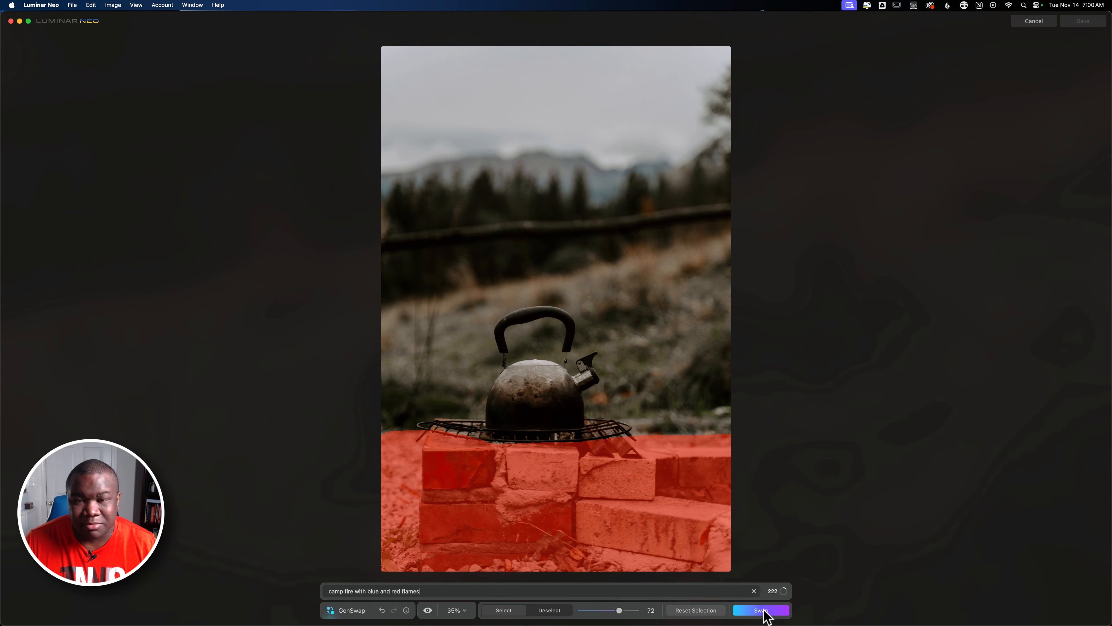
{"action": "left_click", "coordinate": [764, 610]}
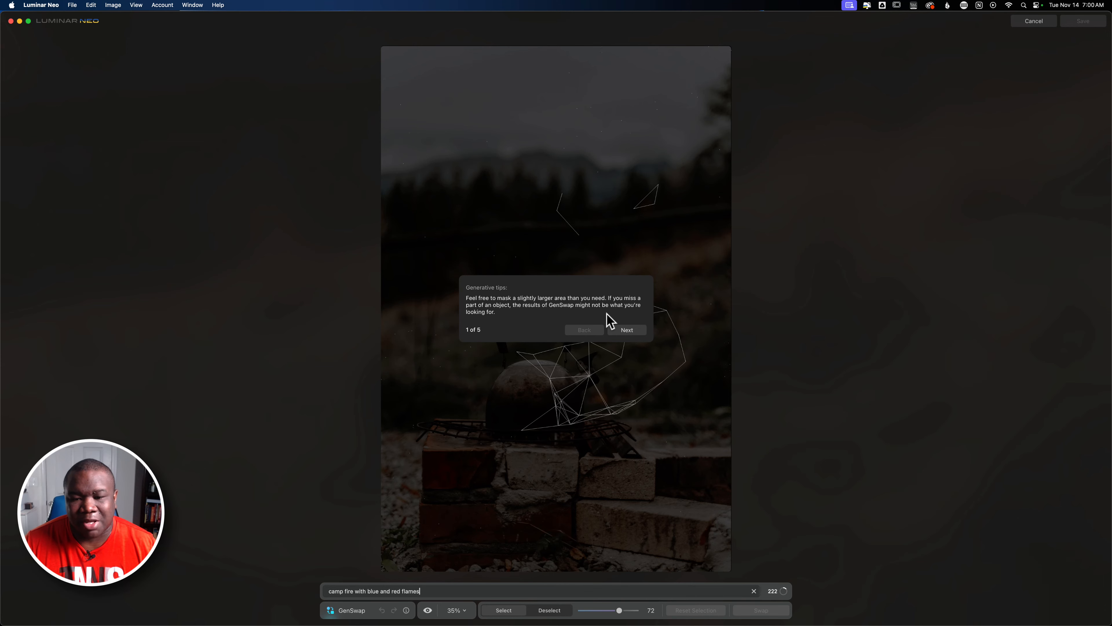
{"action": "left_click", "coordinate": [617, 330]}
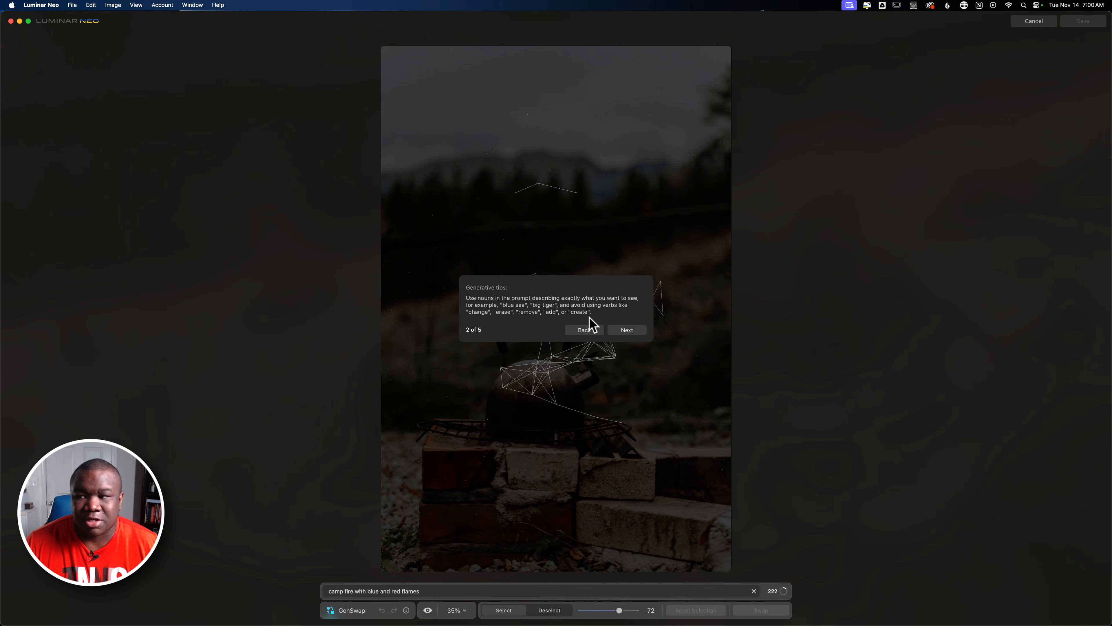
{"action": "left_click", "coordinate": [625, 332]}
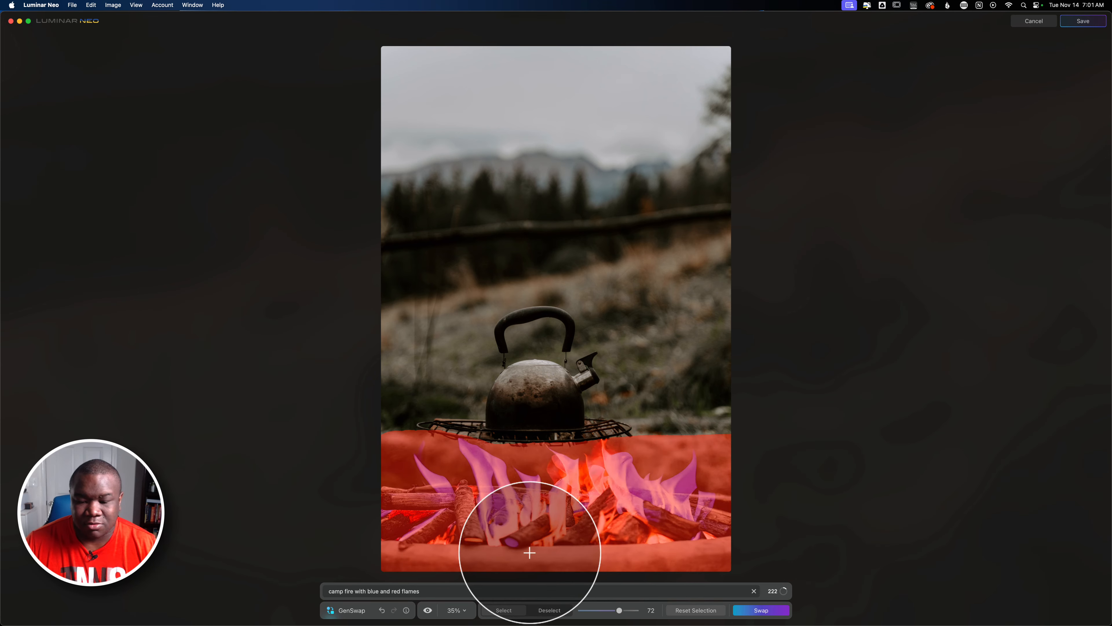
Reset the mask selection and shrink the brush size to 22.
{"action": "left_click", "coordinate": [691, 612]}
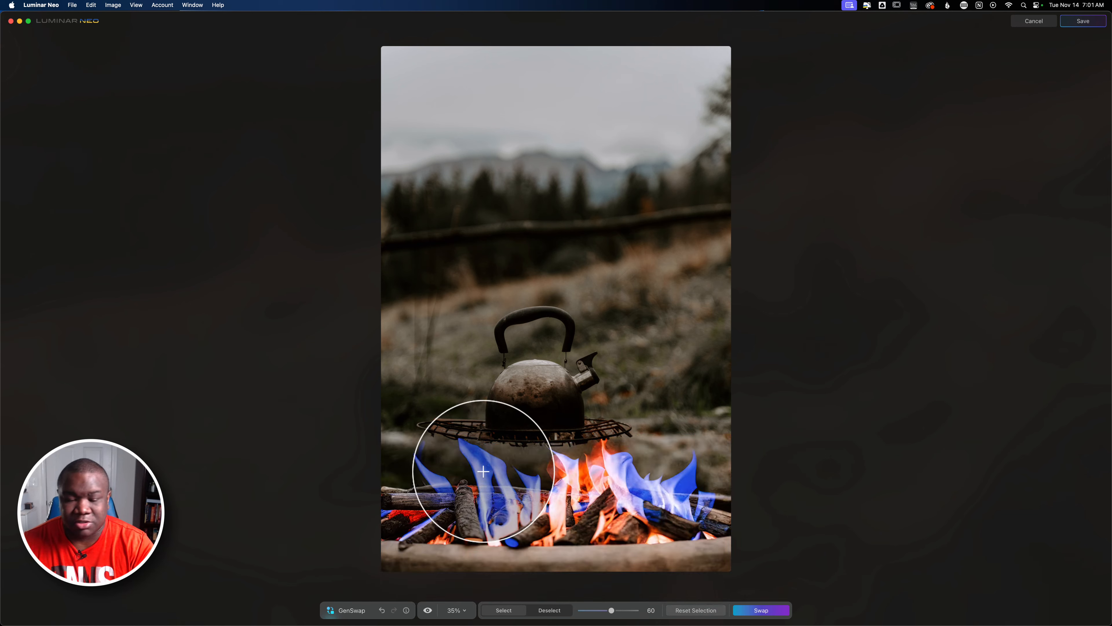
{"action": "key", "text": "bracketleft"}
{"action": "key", "text": "bracketleft"}
{"action": "key", "text": "bracketleft"}
{"action": "key", "text": "bracketleft"}
{"action": "key", "text": "bracketleft"}
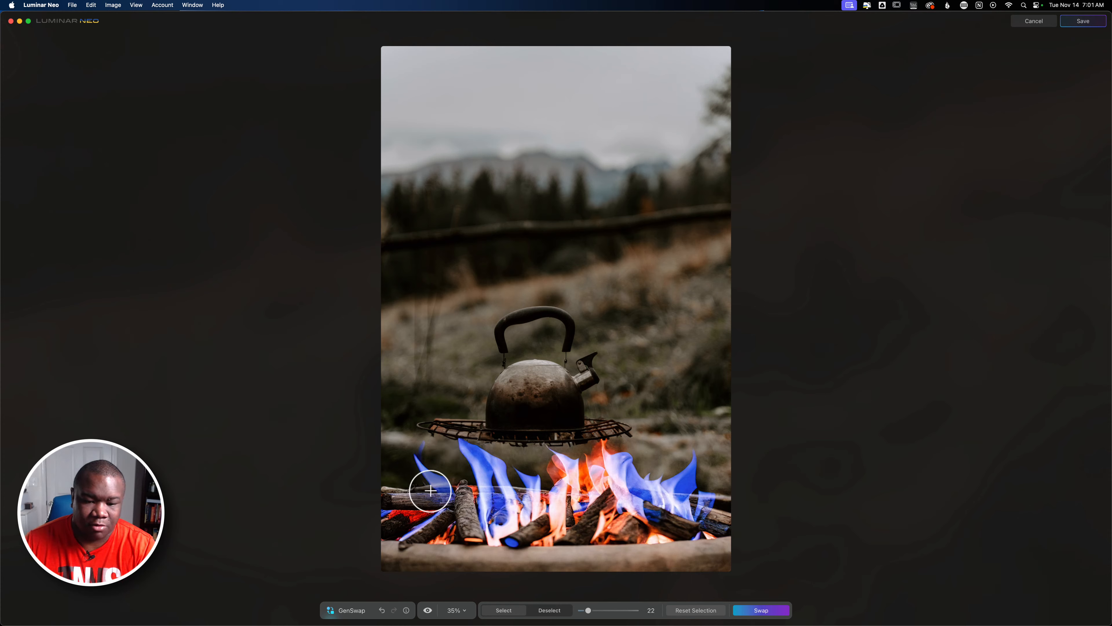
{"action": "left_click", "coordinate": [415, 532]}
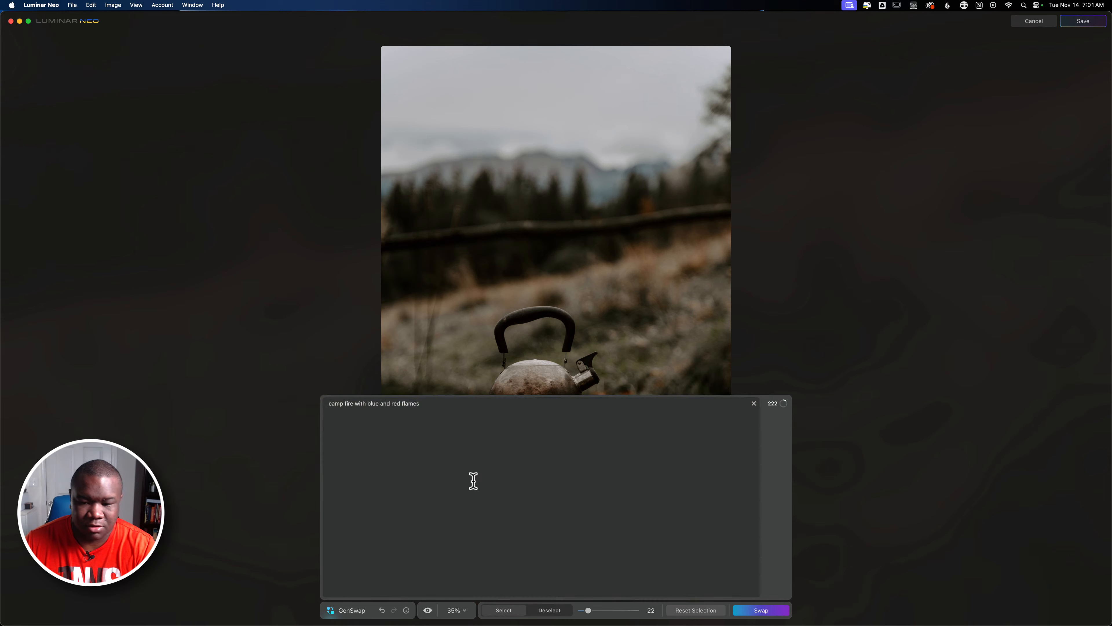
Clear the prompt and paint a mask under the grill where a supporting table should appear.
{"action": "left_click", "coordinate": [753, 404]}
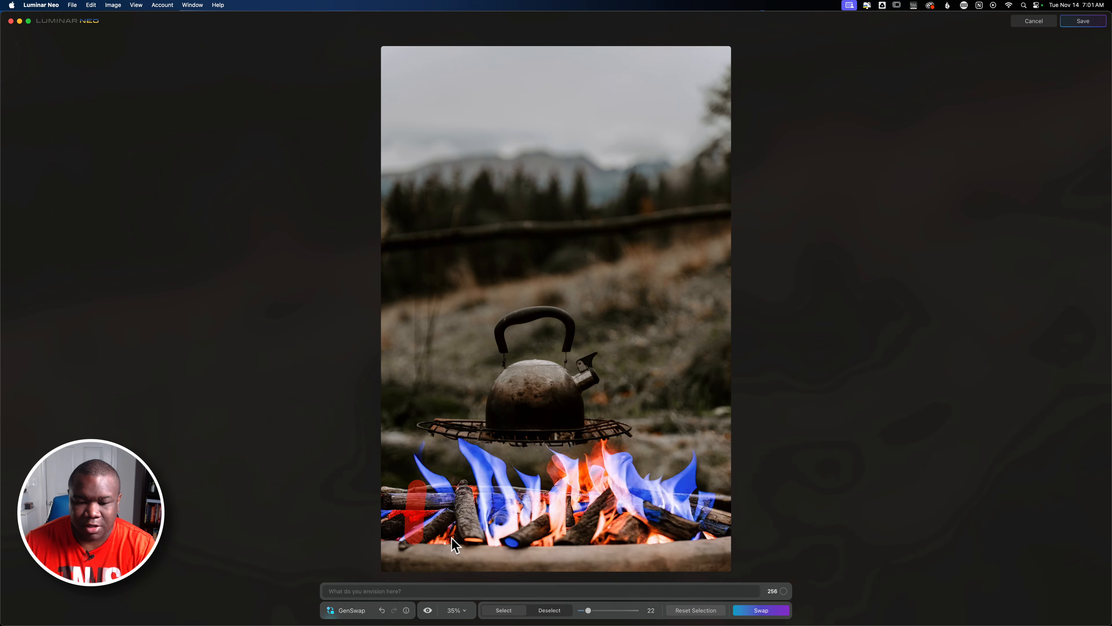
{"action": "mouse_move", "coordinate": [437, 537]}
{"action": "left_mouse_down"}
{"action": "mouse_move", "coordinate": [434, 445]}
{"action": "mouse_move", "coordinate": [414, 497]}
{"action": "mouse_move", "coordinate": [416, 536]}
{"action": "mouse_move", "coordinate": [428, 539]}
{"action": "mouse_move", "coordinate": [405, 539]}
{"action": "mouse_move", "coordinate": [422, 534]}
{"action": "mouse_move", "coordinate": [423, 508]}
{"action": "mouse_move", "coordinate": [429, 525]}
{"action": "mouse_move", "coordinate": [428, 439]}
{"action": "mouse_move", "coordinate": [539, 449]}
{"action": "mouse_move", "coordinate": [625, 442]}
{"action": "mouse_move", "coordinate": [642, 540]}
{"action": "mouse_move", "coordinate": [655, 538]}
{"action": "mouse_move", "coordinate": [636, 507]}
{"action": "left_mouse_up"}
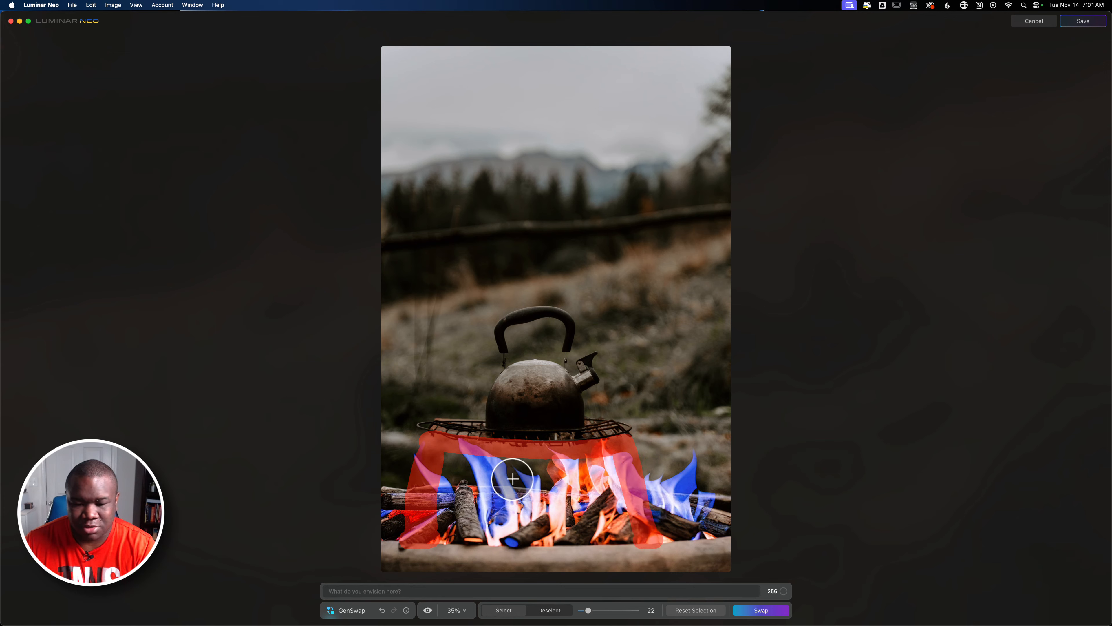
{"action": "mouse_move", "coordinate": [527, 462]}
{"action": "left_mouse_down"}
{"action": "mouse_move", "coordinate": [527, 492]}
{"action": "mouse_move", "coordinate": [525, 461]}
{"action": "mouse_move", "coordinate": [525, 496]}
{"action": "mouse_move", "coordinate": [526, 462]}
{"action": "left_mouse_up"}
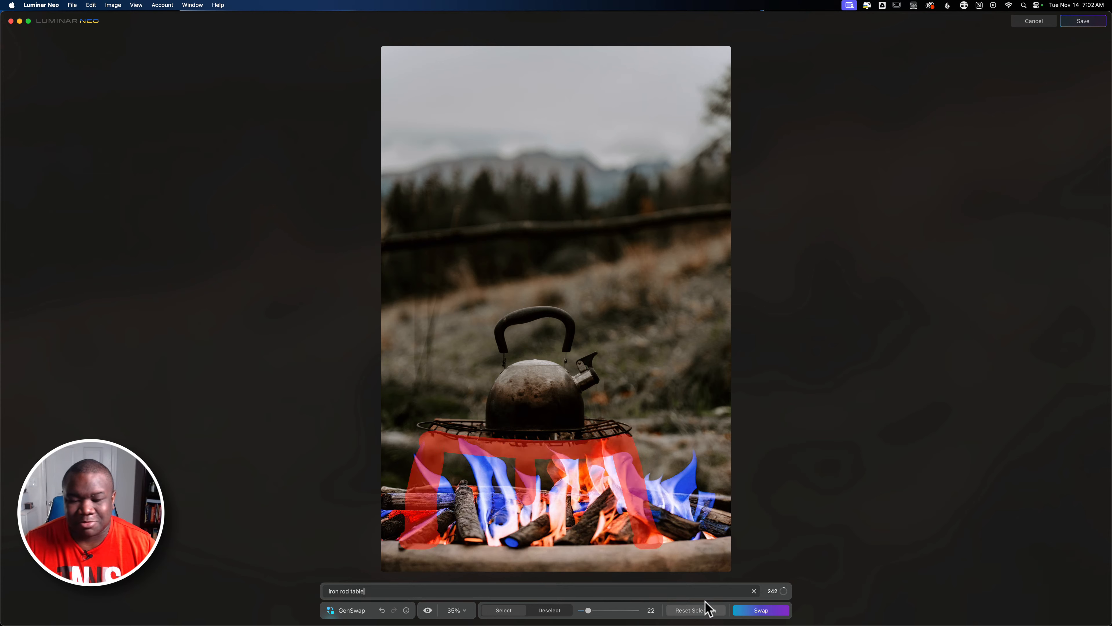
Generate a swap of the masked area with the prompt "iron rod table" and step through the tips.
{"action": "left_click", "coordinate": [769, 610]}
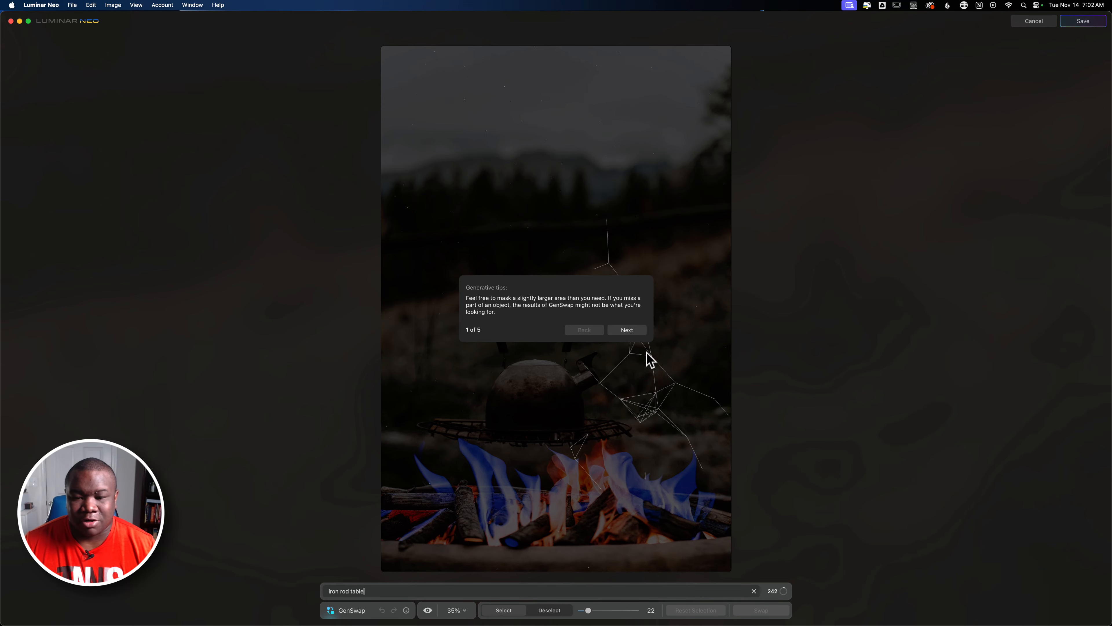
{"action": "left_click", "coordinate": [638, 332]}
{"action": "left_click", "coordinate": [637, 332]}
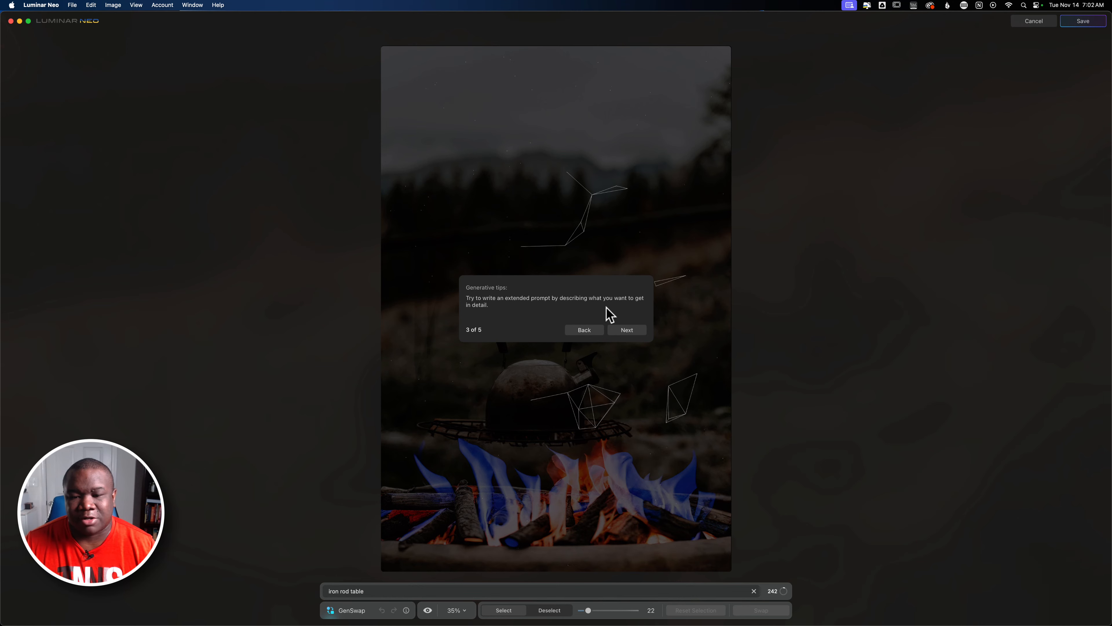
{"action": "left_click", "coordinate": [631, 332]}
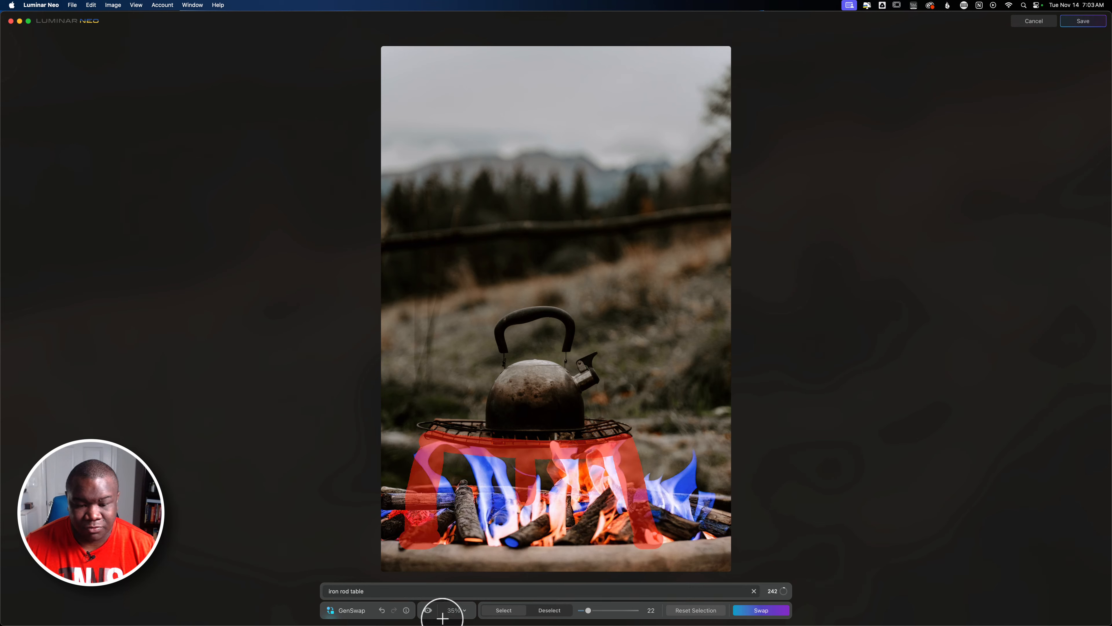
Rerun the swap with the prompt "metal table" and clear the prompt field.
{"action": "left_click_drag", "start_coordinate": [366, 591], "coordinate": [291, 591]}
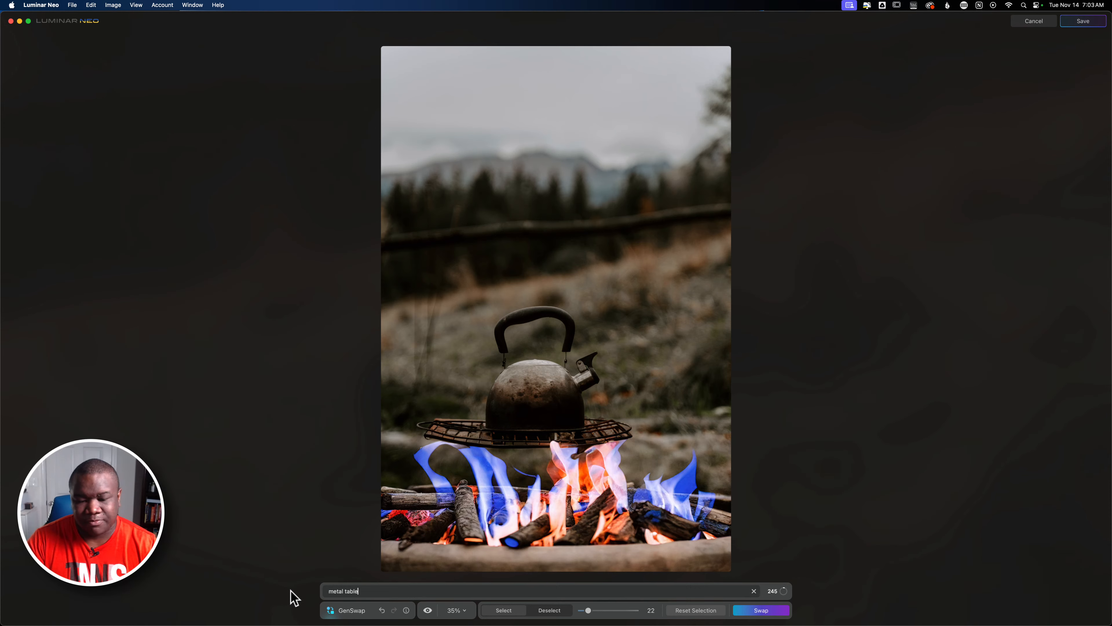
{"action": "left_click", "coordinate": [761, 610]}
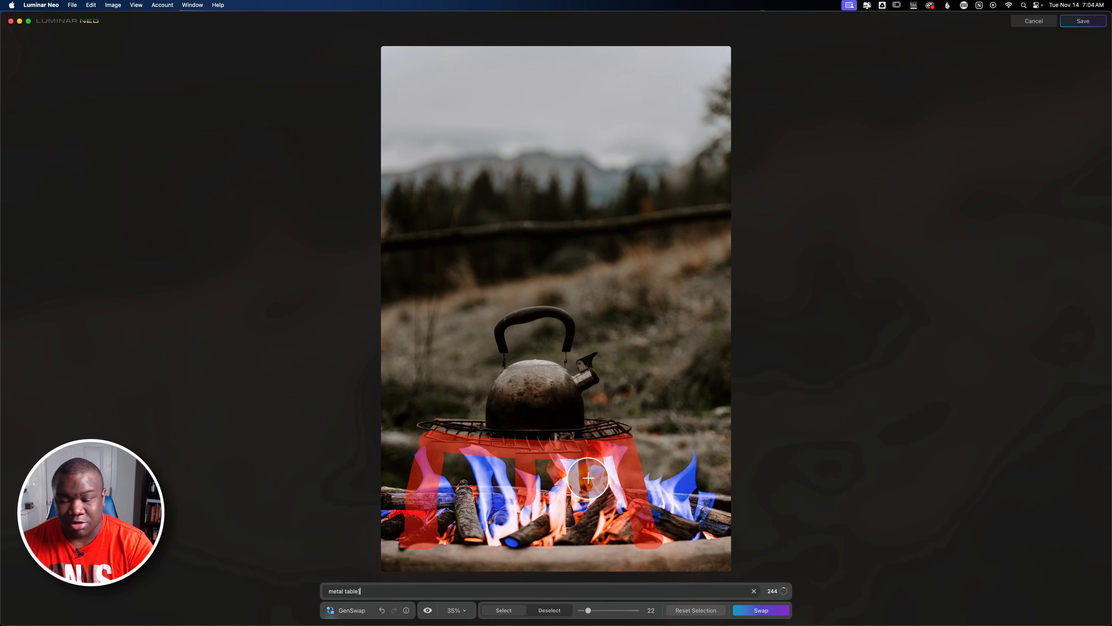
{"action": "type", "text": "]]]]"}
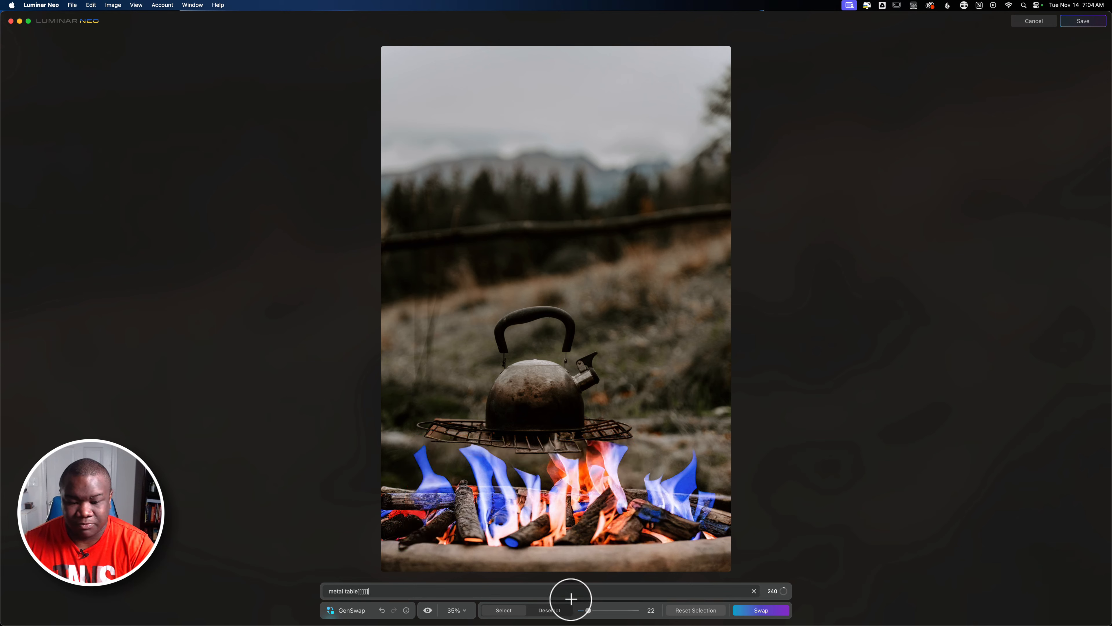
{"action": "left_click", "coordinate": [754, 591]}
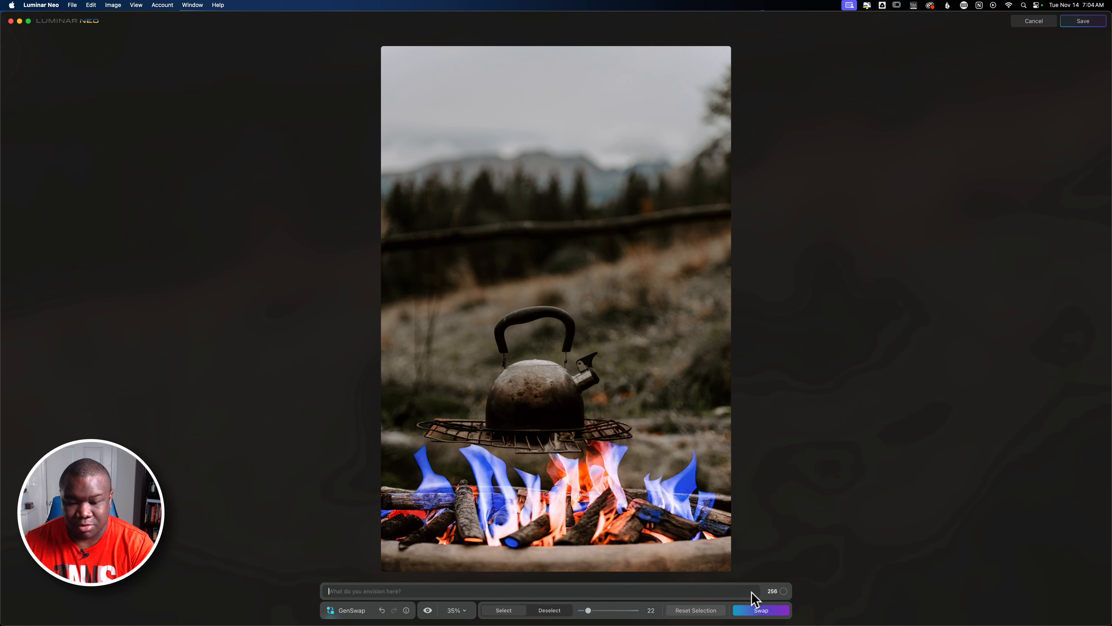
Extend the mask under the grill with brush size 53 and generate a swap with the prompt "iron table".
{"action": "left_click_drag", "start_coordinate": [585, 611], "coordinate": [605, 603]}
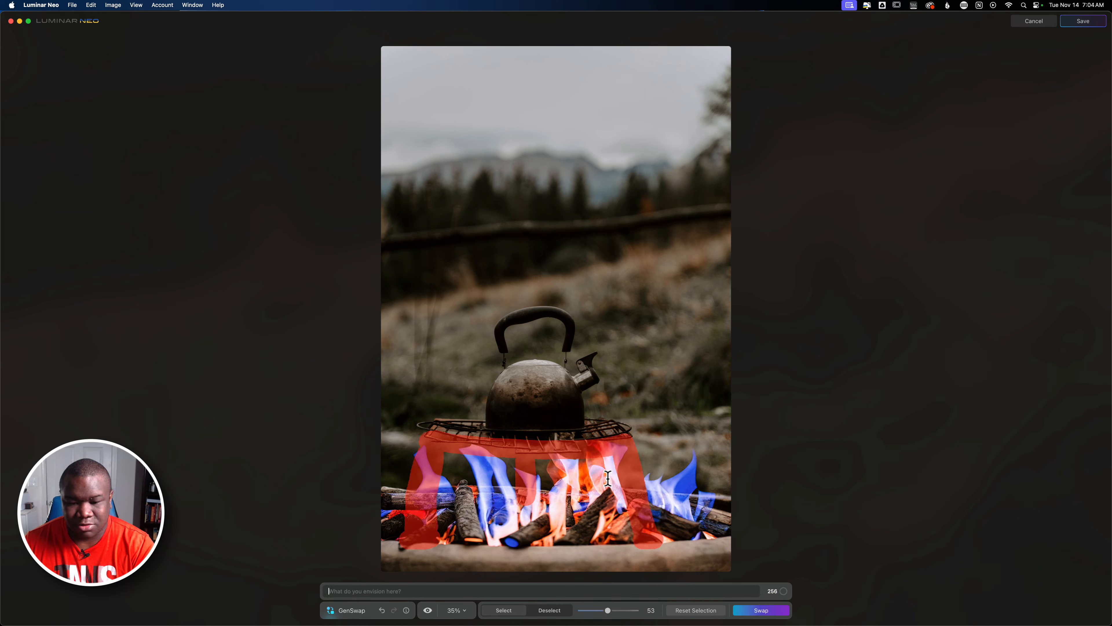
{"action": "mouse_move", "coordinate": [602, 472]}
{"action": "left_mouse_down"}
{"action": "mouse_move", "coordinate": [514, 462]}
{"action": "mouse_move", "coordinate": [437, 472]}
{"action": "mouse_move", "coordinate": [436, 489]}
{"action": "mouse_move", "coordinate": [533, 477]}
{"action": "mouse_move", "coordinate": [621, 484]}
{"action": "mouse_move", "coordinate": [620, 497]}
{"action": "mouse_move", "coordinate": [541, 477]}
{"action": "mouse_move", "coordinate": [459, 499]}
{"action": "mouse_move", "coordinate": [586, 510]}
{"action": "mouse_move", "coordinate": [494, 487]}
{"action": "mouse_move", "coordinate": [609, 551]}
{"action": "left_mouse_up"}
{"action": "left_click", "coordinate": [705, 610]}
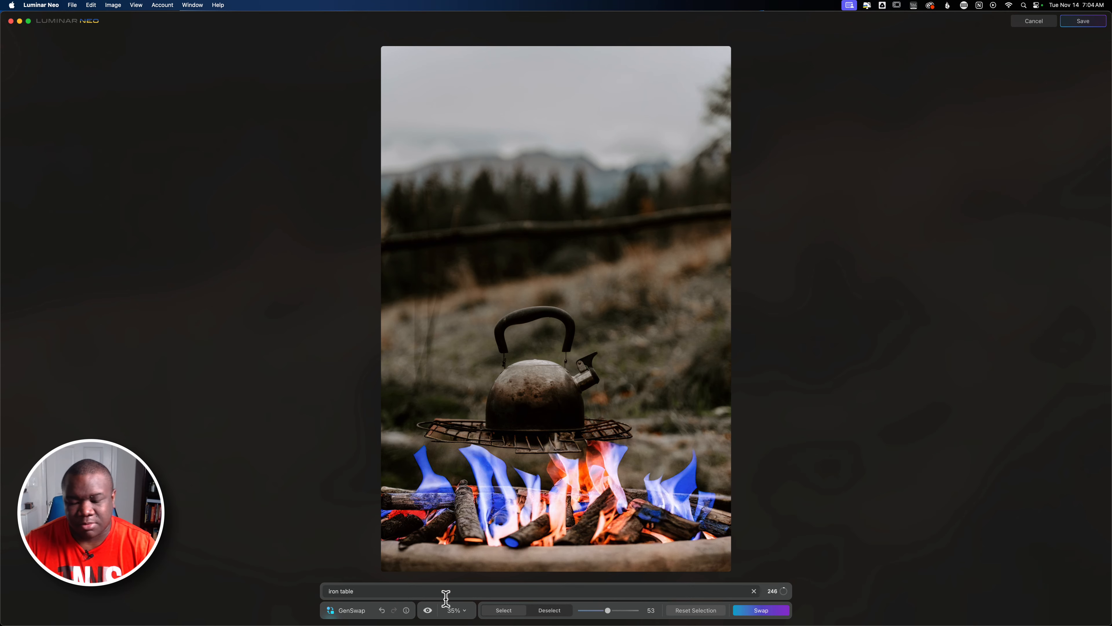
{"action": "left_click", "coordinate": [746, 609]}
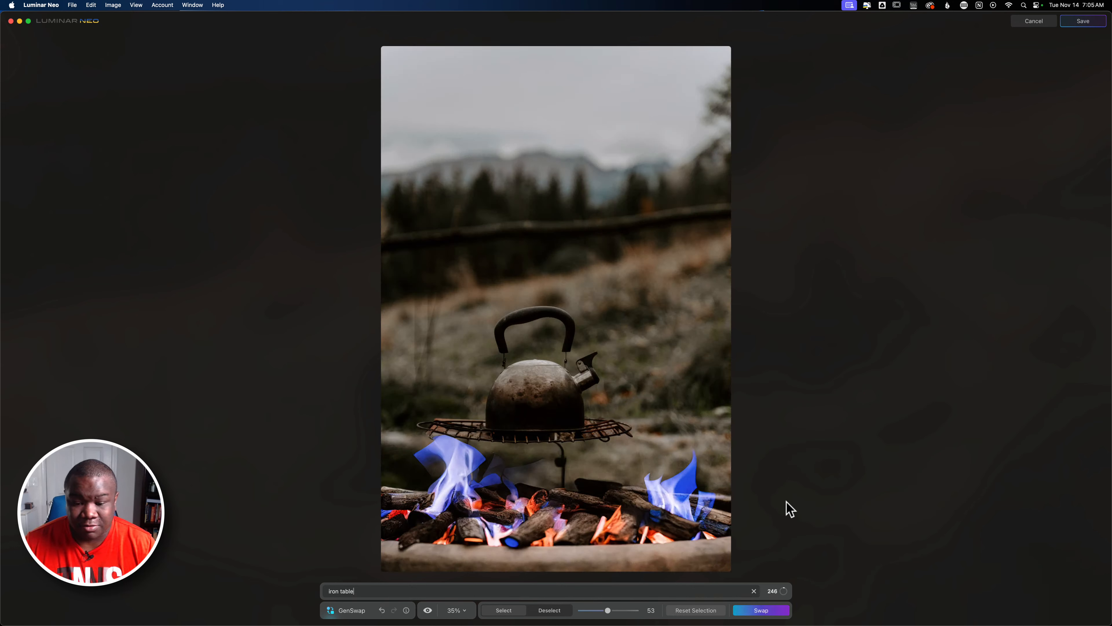
Undo the table swaps back to the campfire without a table and reset the mask selection.
{"action": "left_click", "coordinate": [381, 610]}
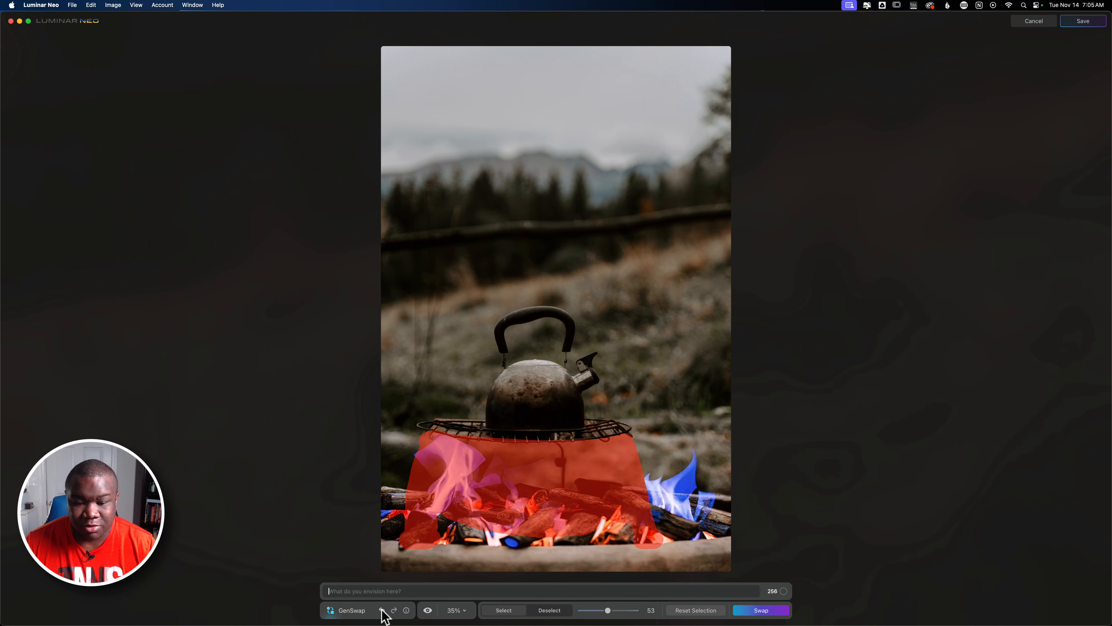
{"action": "left_click", "coordinate": [383, 612]}
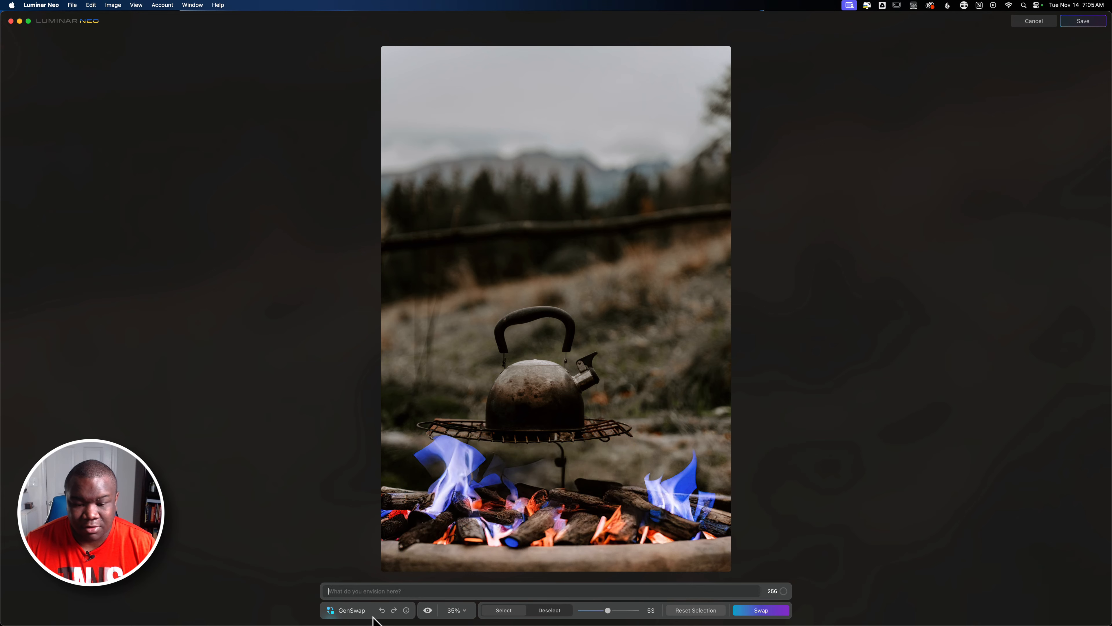
{"action": "left_click", "coordinate": [382, 611]}
{"action": "left_click", "coordinate": [383, 610]}
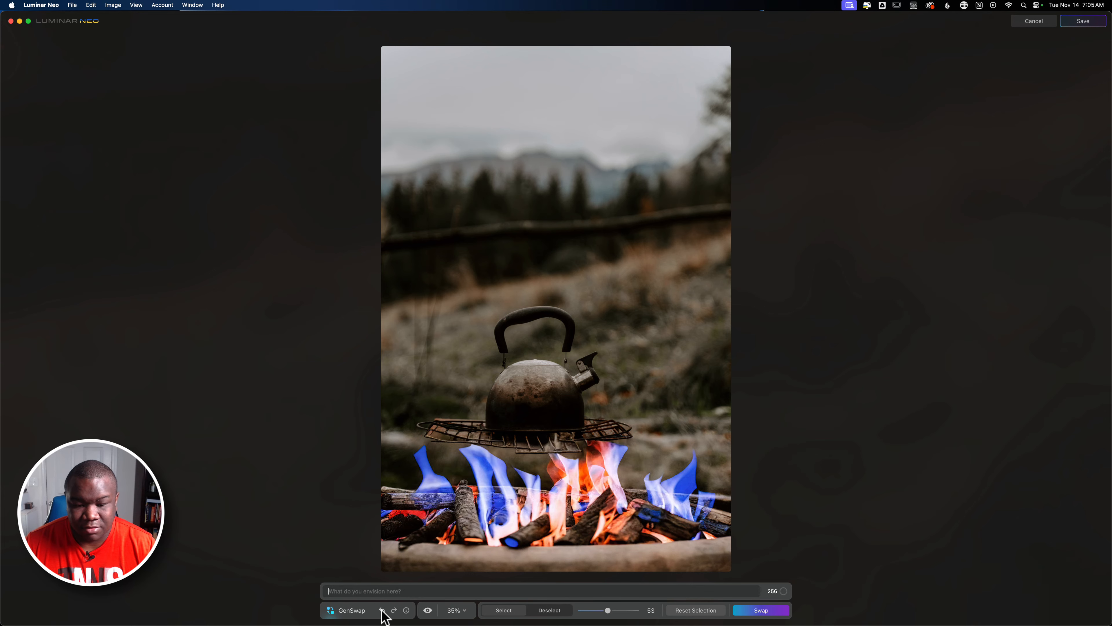
{"action": "left_click", "coordinate": [382, 611]}
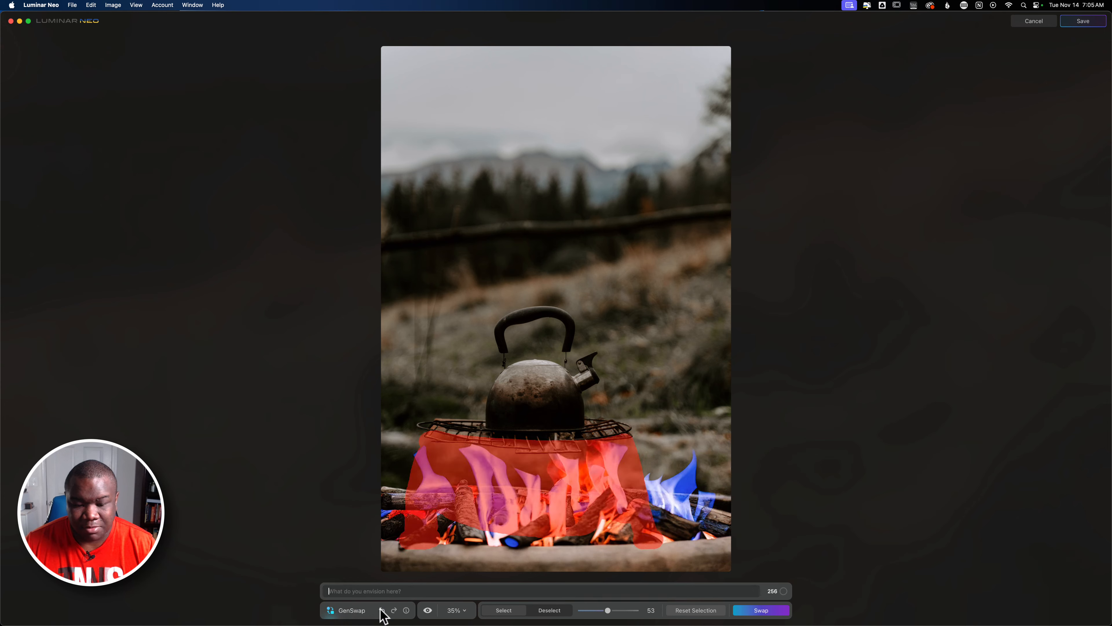
{"action": "left_click", "coordinate": [382, 611]}
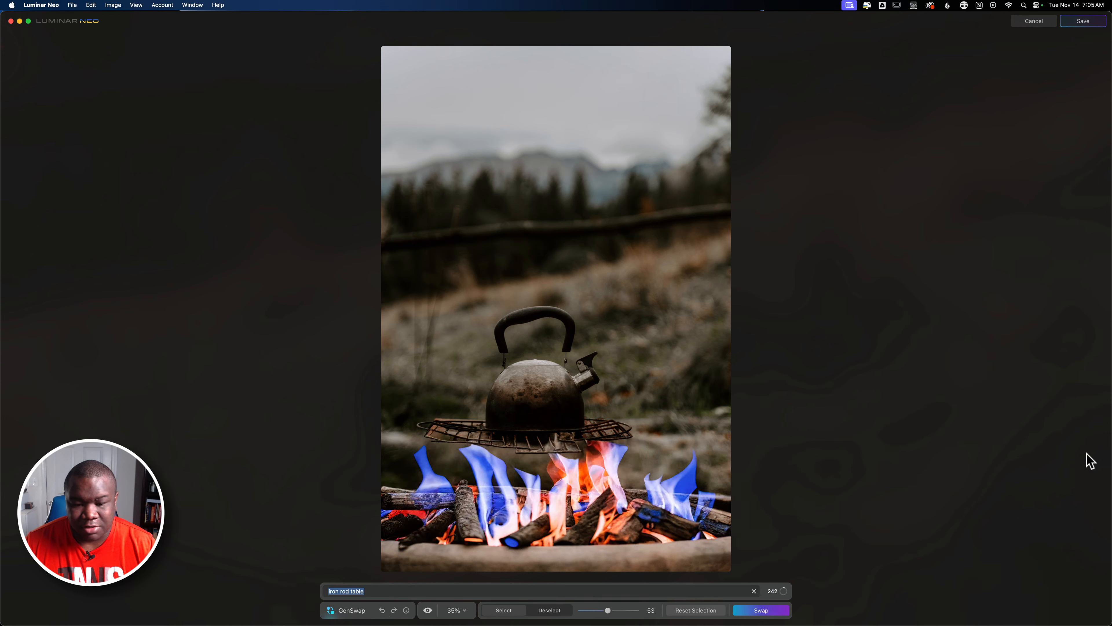
{"action": "left_click", "coordinate": [382, 611]}
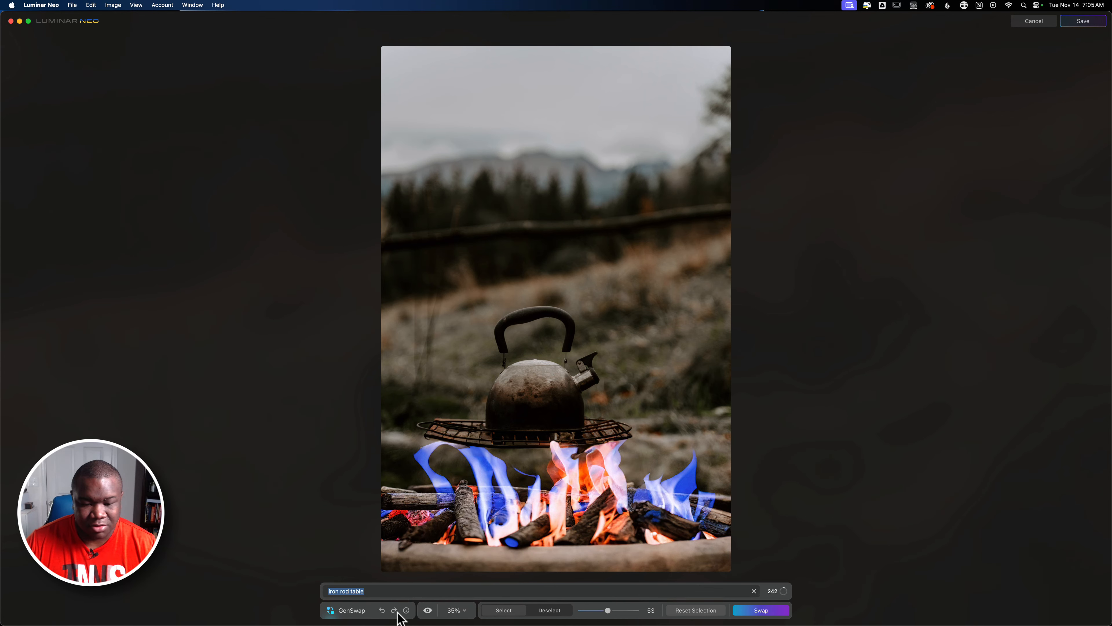
{"action": "left_click", "coordinate": [382, 610]}
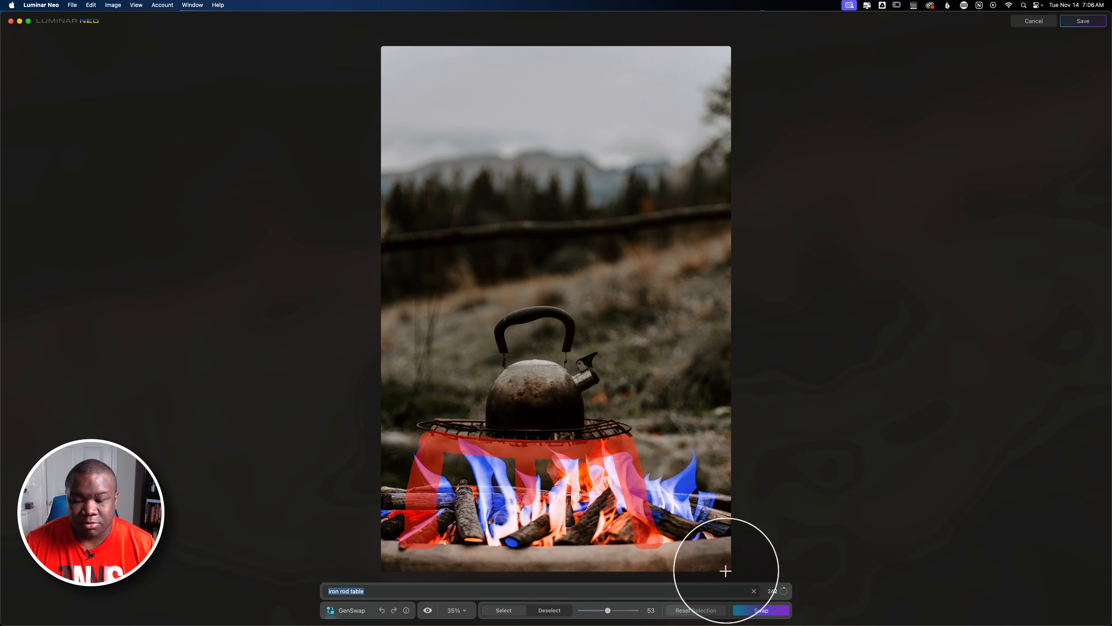
{"action": "left_click", "coordinate": [696, 610]}
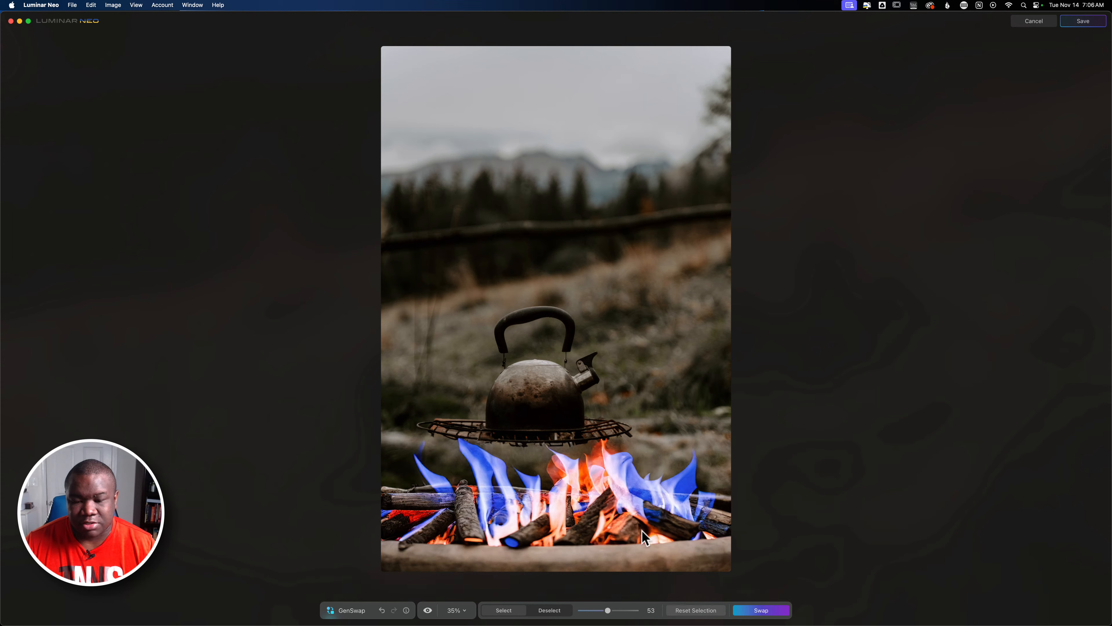
Shrink the brush to 17, mask the area beside the kettle spout, and generate a swap with the prompt "Steam".
{"action": "key", "text": "bracketleft"}
{"action": "key", "text": "bracketleft"}
{"action": "key", "text": "bracketleft"}
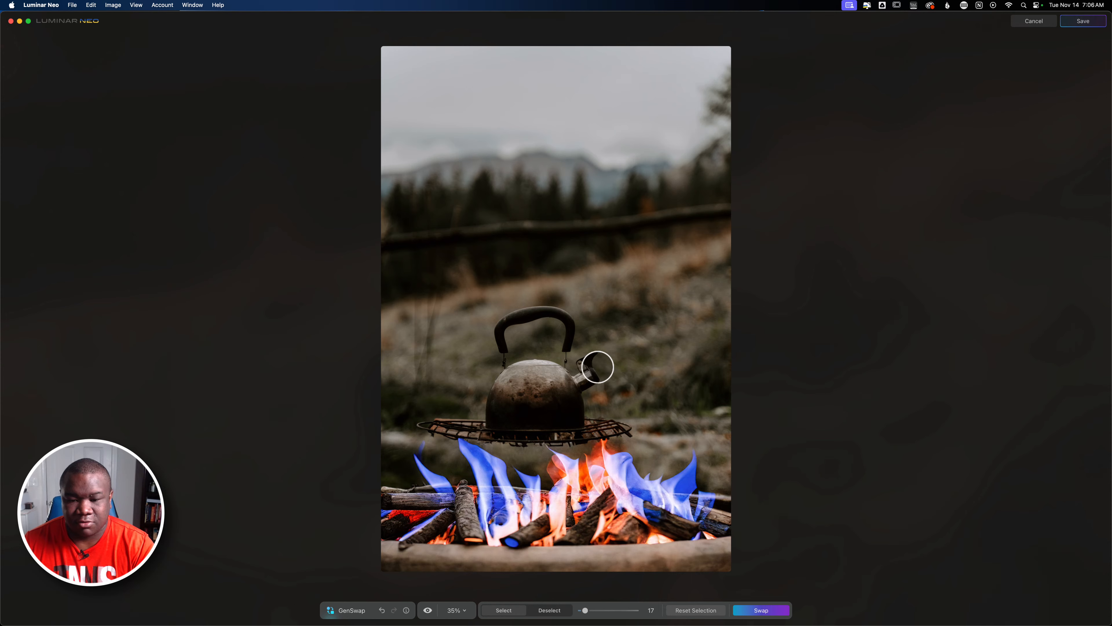
{"action": "left_click", "coordinate": [603, 369]}
{"action": "mouse_move", "coordinate": [605, 363]}
{"action": "left_mouse_down"}
{"action": "mouse_move", "coordinate": [655, 332]}
{"action": "mouse_move", "coordinate": [645, 362]}
{"action": "mouse_move", "coordinate": [603, 372]}
{"action": "mouse_move", "coordinate": [658, 345]}
{"action": "mouse_move", "coordinate": [611, 360]}
{"action": "mouse_move", "coordinate": [664, 330]}
{"action": "mouse_move", "coordinate": [662, 307]}
{"action": "mouse_move", "coordinate": [625, 333]}
{"action": "mouse_move", "coordinate": [627, 290]}
{"action": "mouse_move", "coordinate": [651, 323]}
{"action": "mouse_move", "coordinate": [642, 290]}
{"action": "mouse_move", "coordinate": [647, 326]}
{"action": "mouse_move", "coordinate": [638, 322]}
{"action": "mouse_move", "coordinate": [648, 286]}
{"action": "mouse_move", "coordinate": [659, 307]}
{"action": "mouse_move", "coordinate": [651, 349]}
{"action": "mouse_move", "coordinate": [624, 363]}
{"action": "mouse_move", "coordinate": [671, 337]}
{"action": "mouse_move", "coordinate": [640, 369]}
{"action": "mouse_move", "coordinate": [680, 361]}
{"action": "mouse_move", "coordinate": [645, 363]}
{"action": "mouse_move", "coordinate": [688, 335]}
{"action": "mouse_move", "coordinate": [660, 294]}
{"action": "mouse_move", "coordinate": [685, 361]}
{"action": "mouse_move", "coordinate": [665, 297]}
{"action": "mouse_move", "coordinate": [697, 342]}
{"action": "mouse_move", "coordinate": [671, 298]}
{"action": "mouse_move", "coordinate": [636, 281]}
{"action": "mouse_move", "coordinate": [591, 368]}
{"action": "left_mouse_up"}
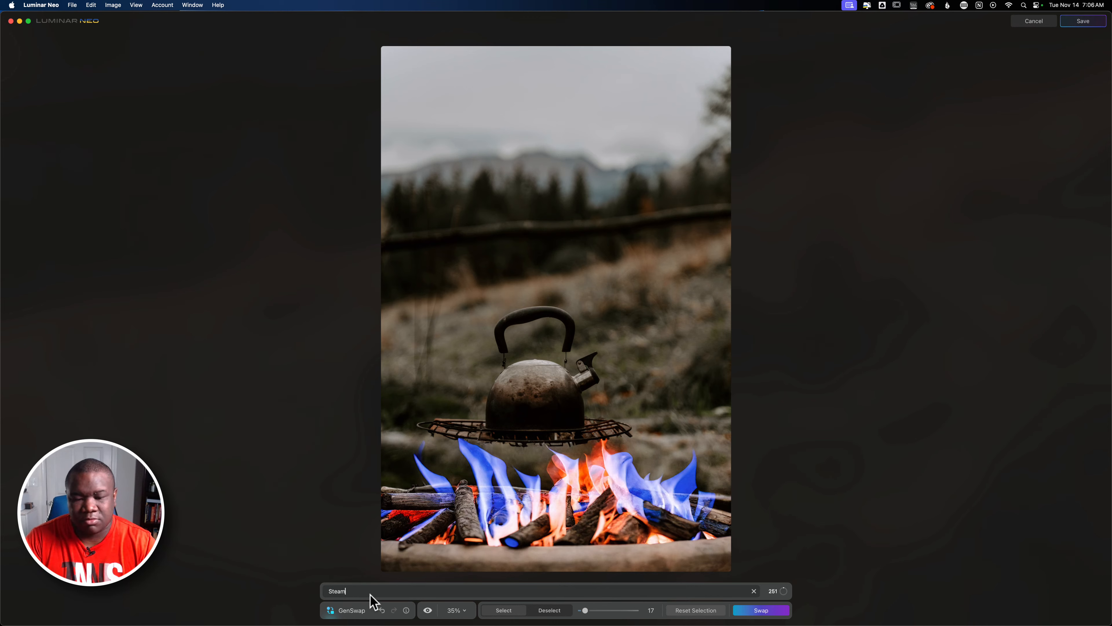
{"action": "left_click", "coordinate": [778, 610]}
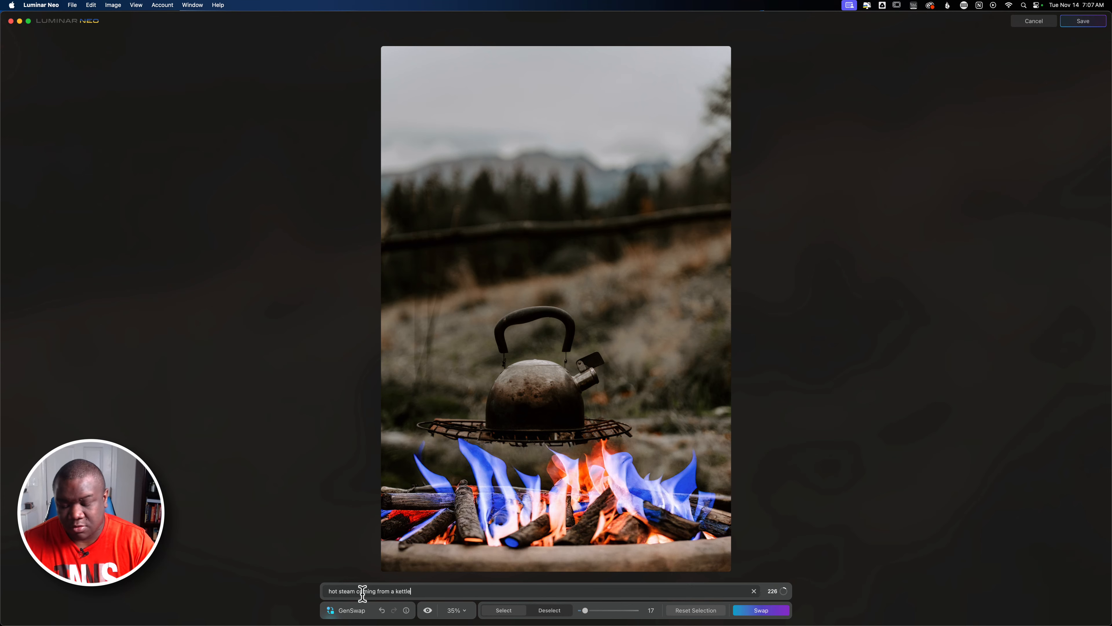
Regenerate the masked area with the prompt "hot steam coming from a kettle" and save the edited image.
{"action": "left_click", "coordinate": [780, 611]}
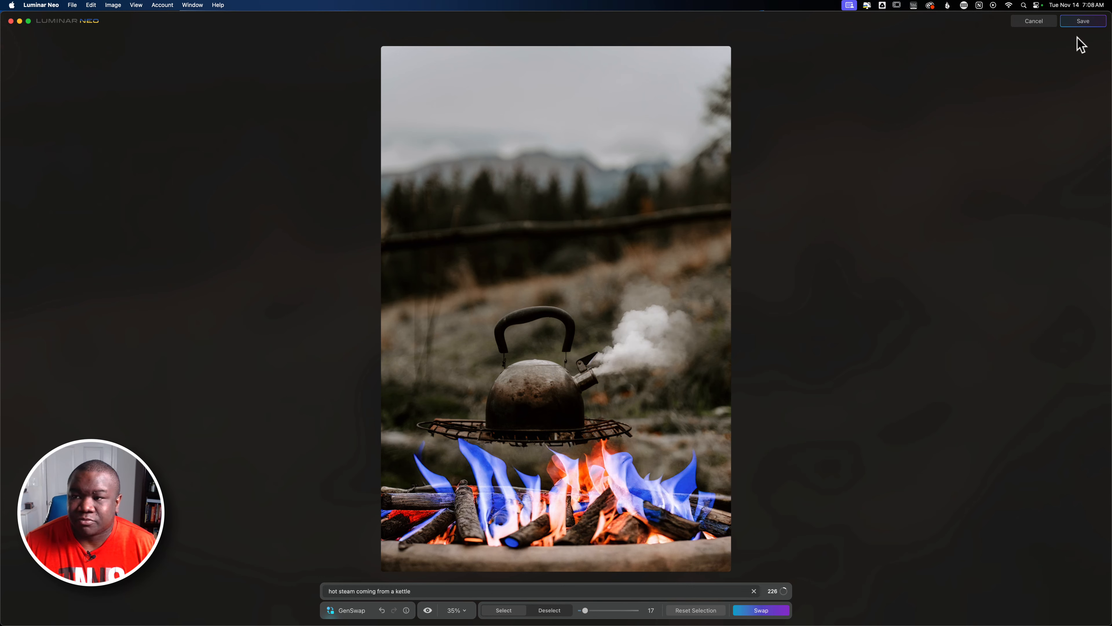
{"action": "left_click", "coordinate": [1081, 23]}
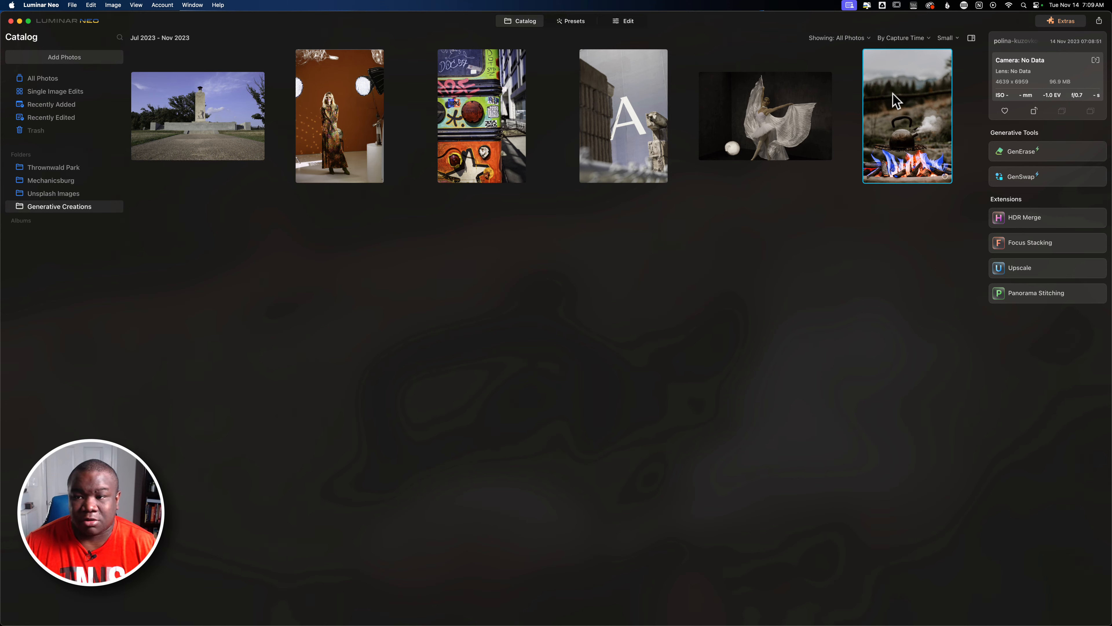
Try to move the generated kettle image from Generative Creations into the Unsplash Images folder.
{"action": "left_click_drag", "start_coordinate": [898, 101], "coordinate": [70, 196]}
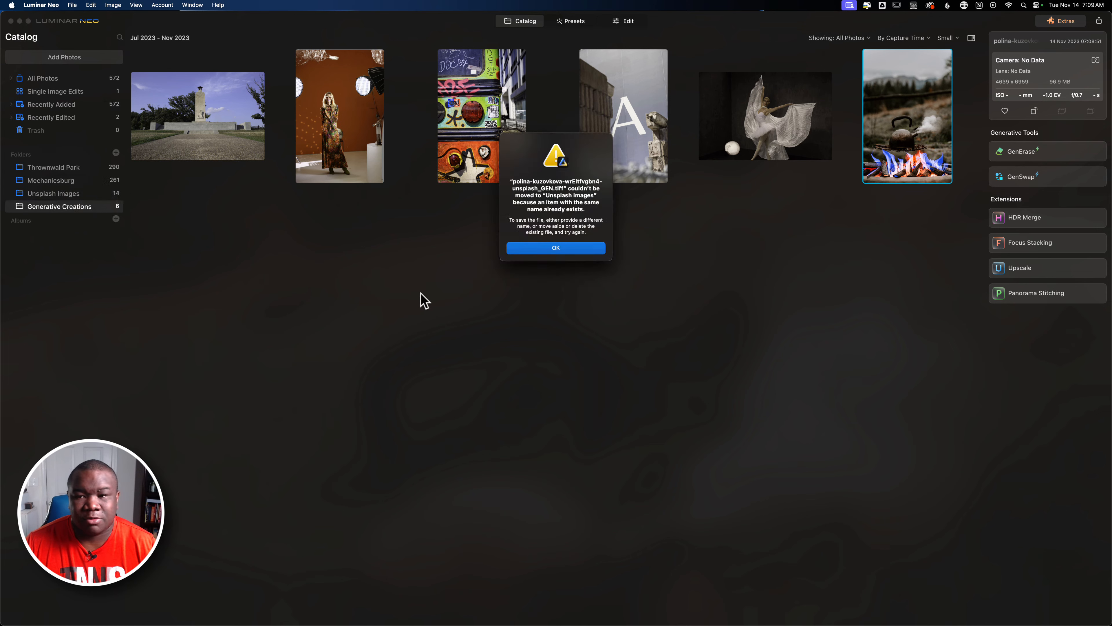
{"action": "left_click", "coordinate": [550, 252]}
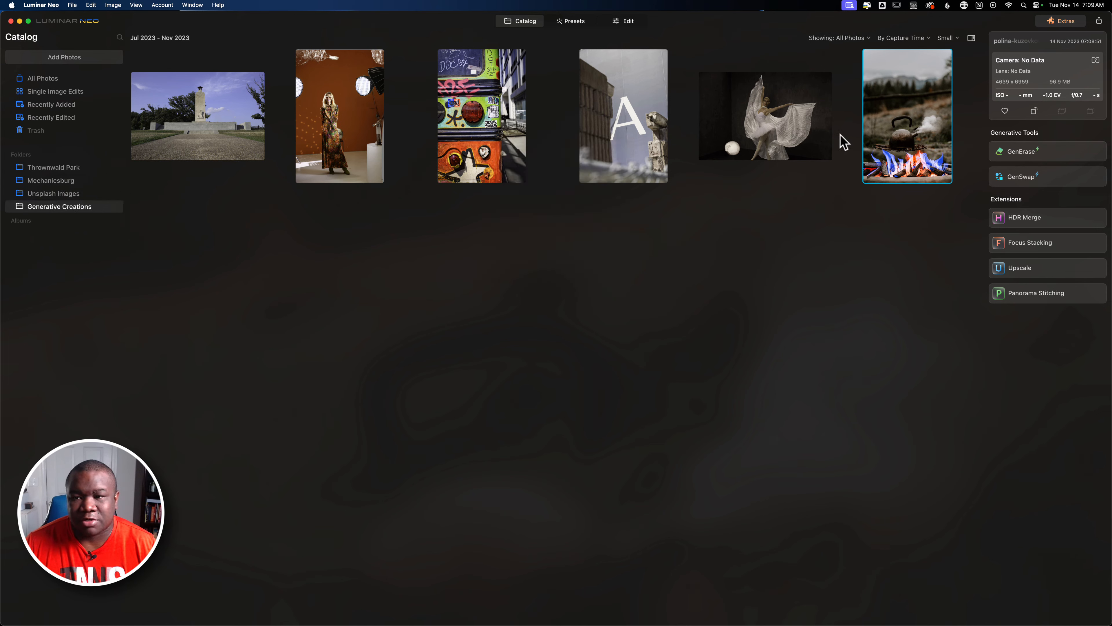
Browse the Unsplash Images and Generative Creations folders, then retry moving the generated kettle image into Unsplash Images.
{"action": "left_click", "coordinate": [52, 195]}
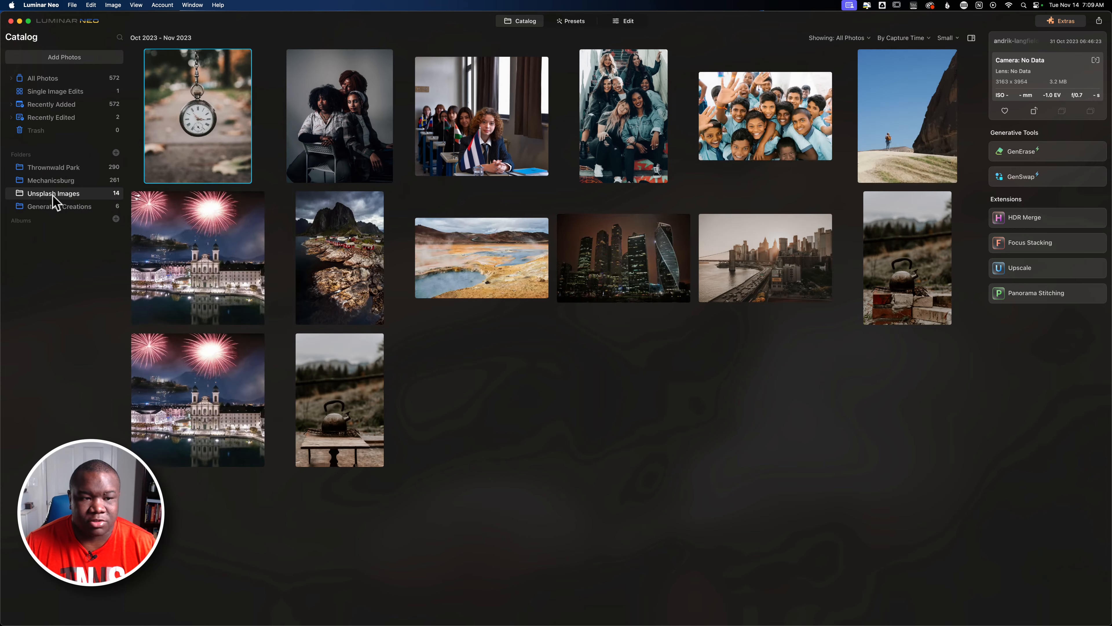
{"action": "left_click", "coordinate": [894, 282]}
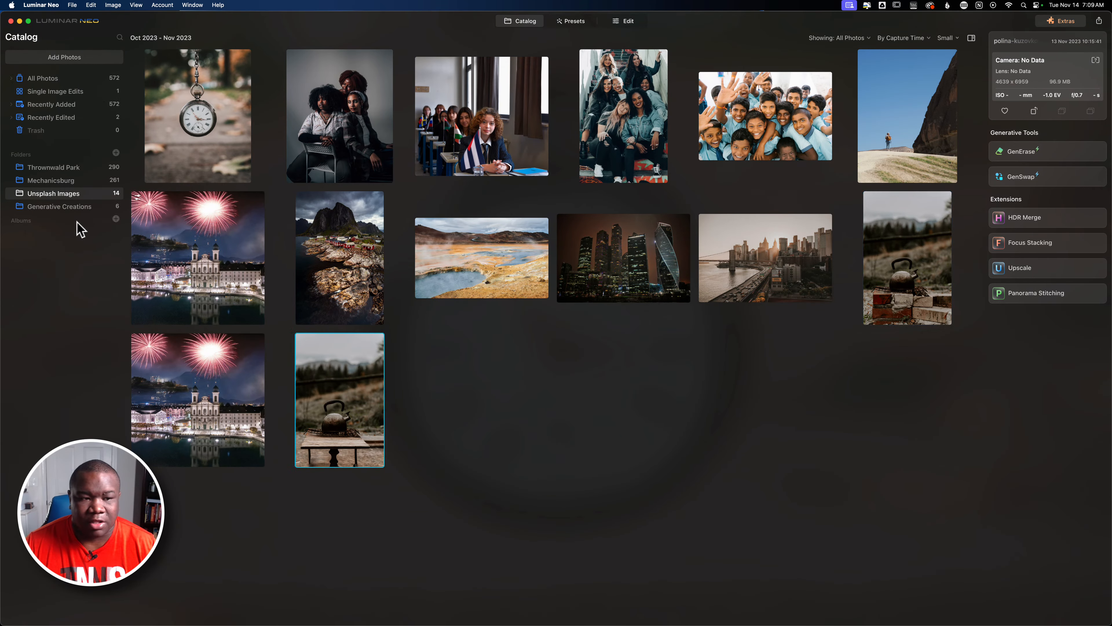
{"action": "left_click", "coordinate": [57, 207]}
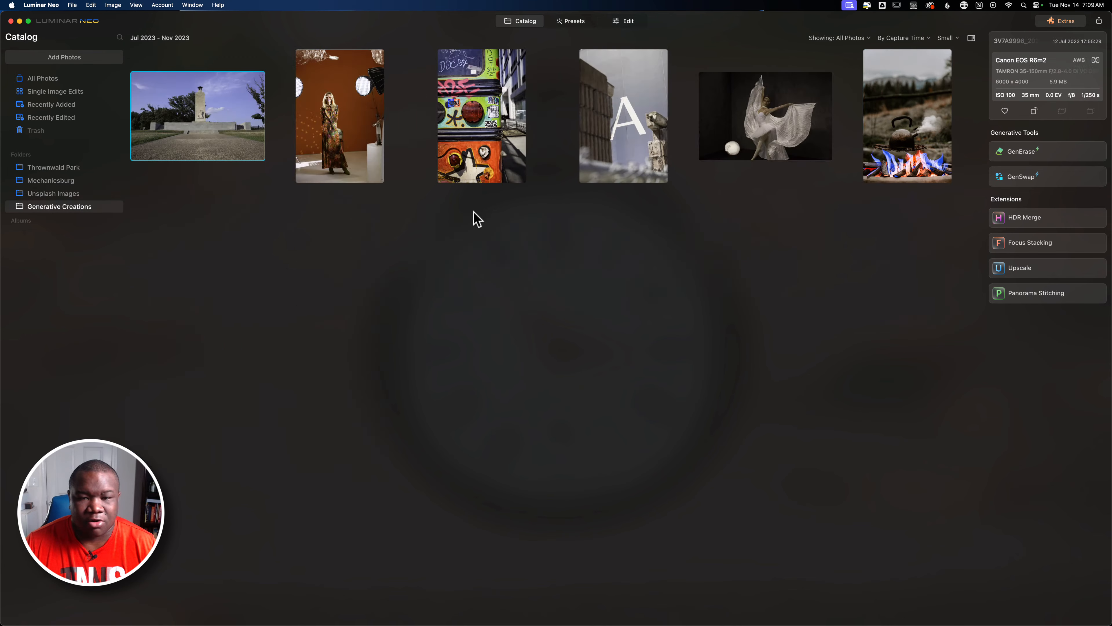
{"action": "left_click", "coordinate": [912, 109]}
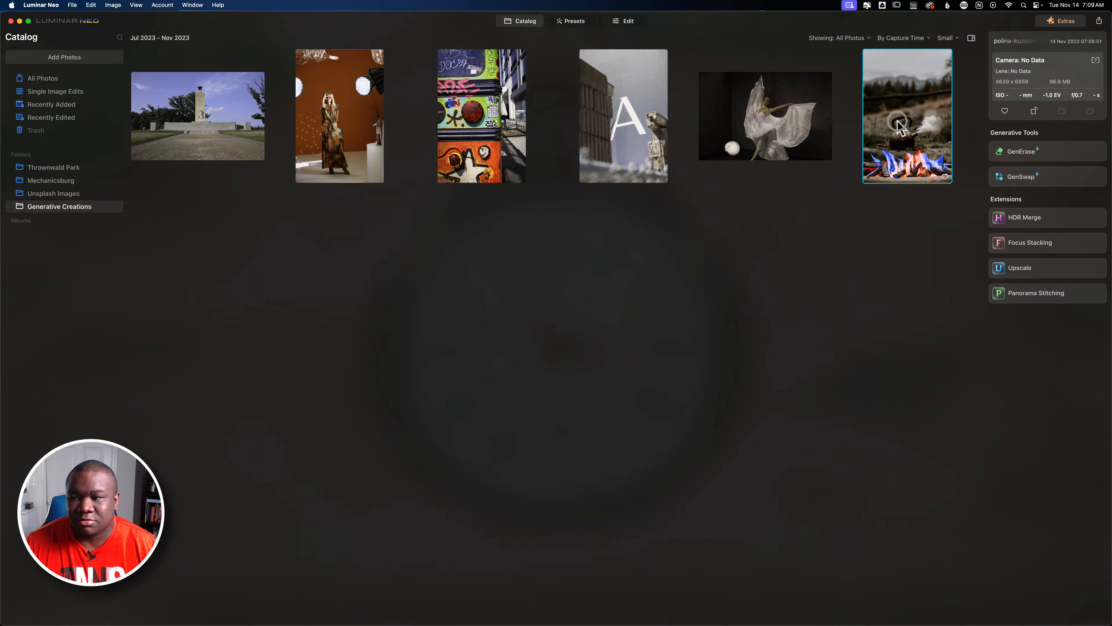
{"action": "left_click_drag", "start_coordinate": [897, 123], "coordinate": [71, 198]}
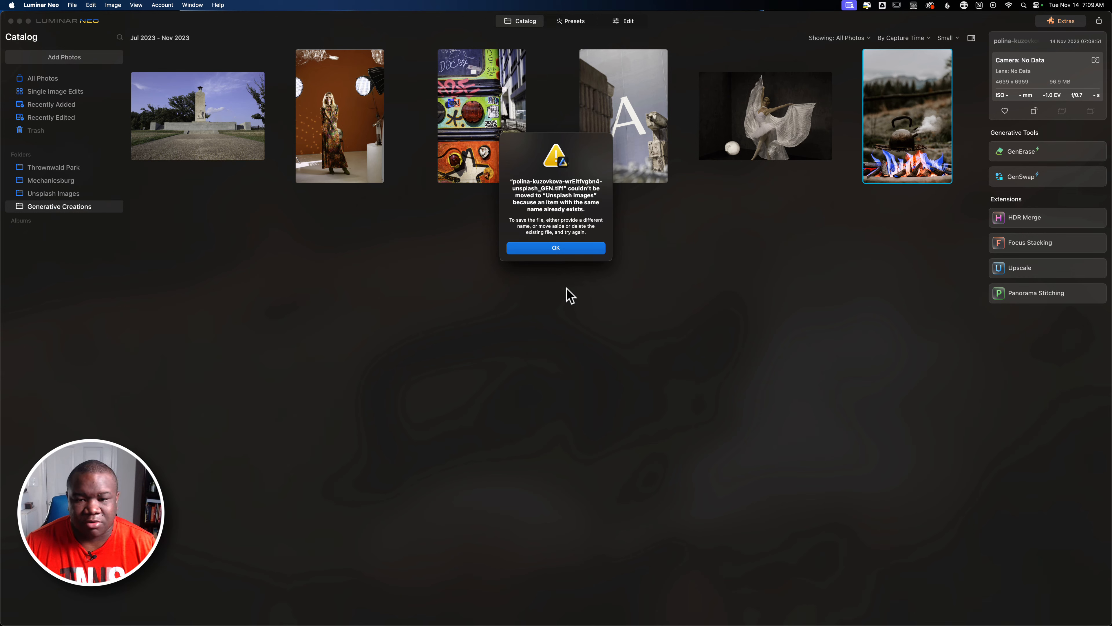
{"action": "left_click", "coordinate": [556, 248]}
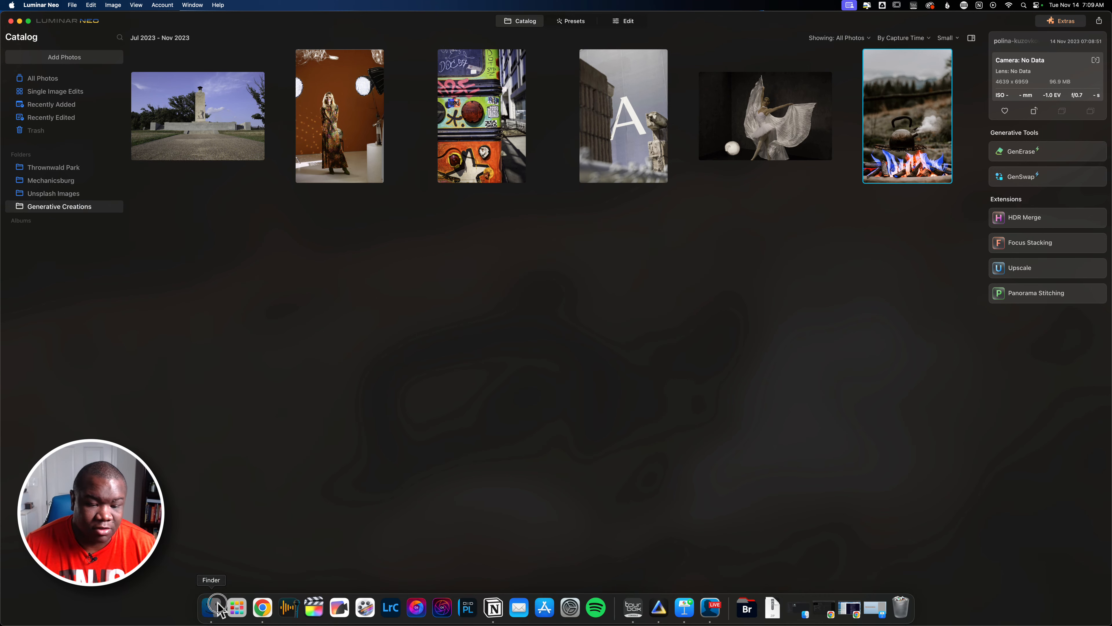
Switch to Finder and locate the GEN.tiff kettle file in FWP Photo's FWP ON1 Tutorial Images > Unsplash Images folder.
{"action": "left_click", "coordinate": [215, 607]}
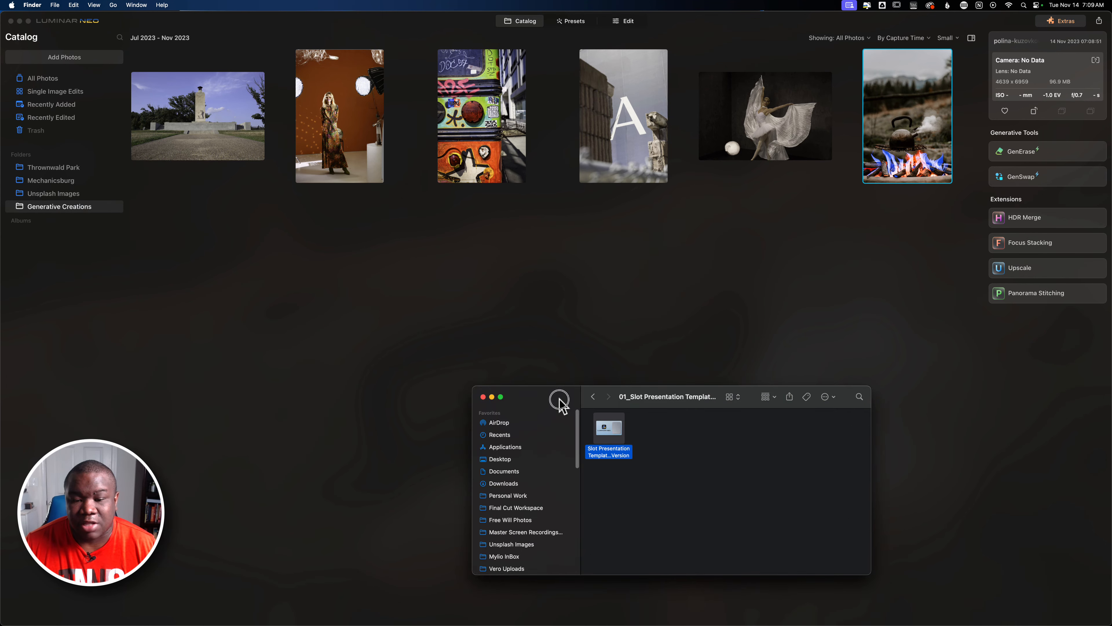
{"action": "left_click_drag", "start_coordinate": [556, 397], "coordinate": [439, 187]}
{"action": "scroll", "coordinate": [421, 324], "scroll_direction": "down", "scroll_amount": 5}
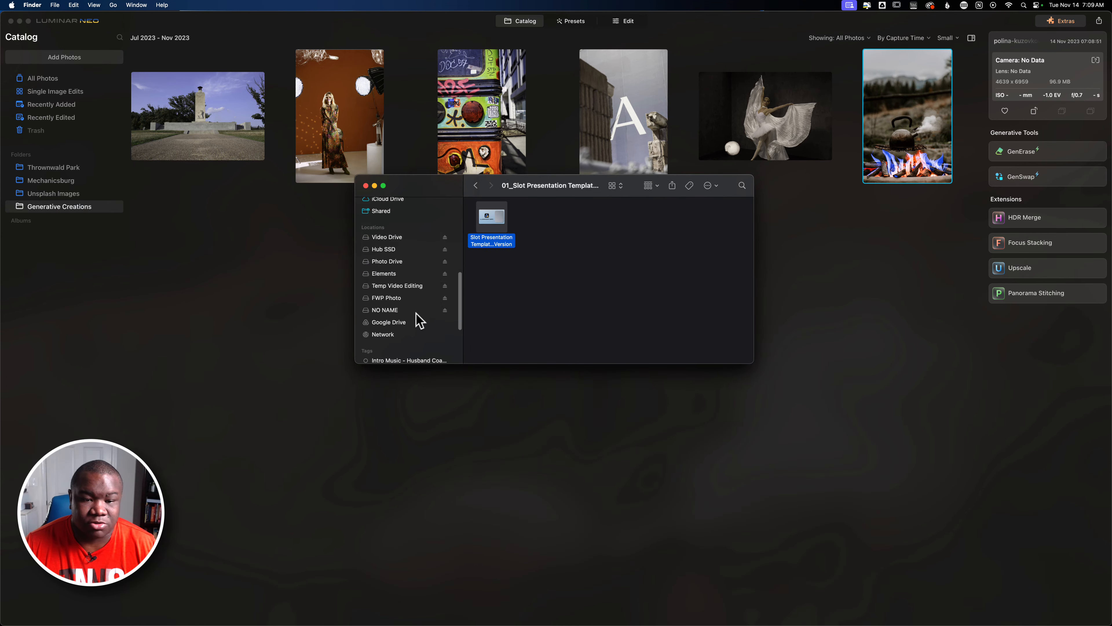
{"action": "scroll", "coordinate": [407, 287], "scroll_direction": "down", "scroll_amount": 3}
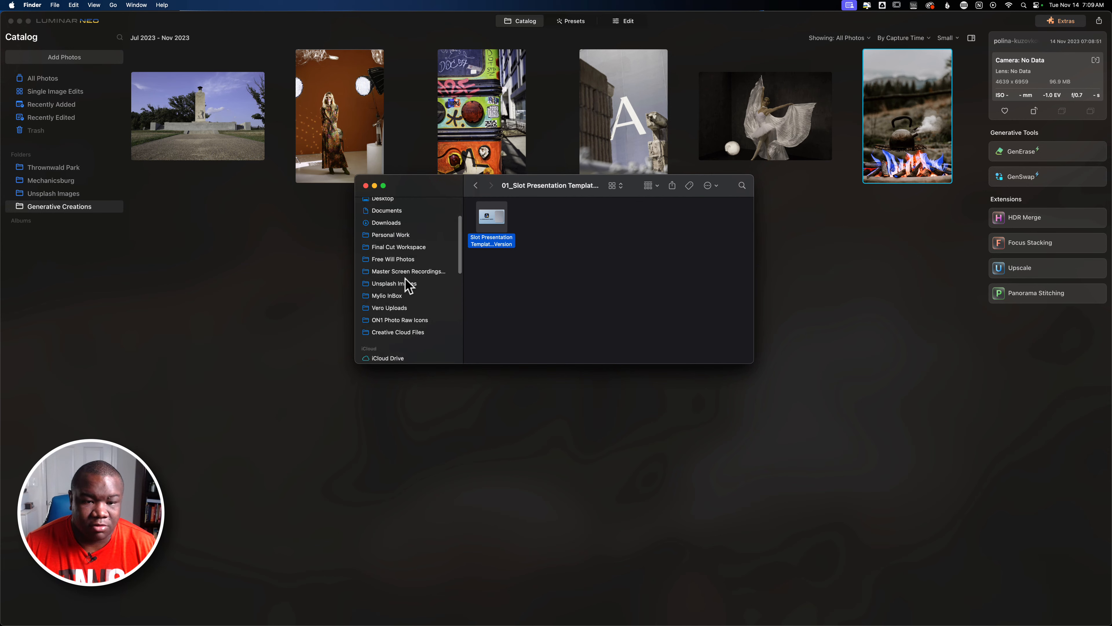
{"action": "scroll", "coordinate": [407, 303], "scroll_direction": "up", "scroll_amount": 3}
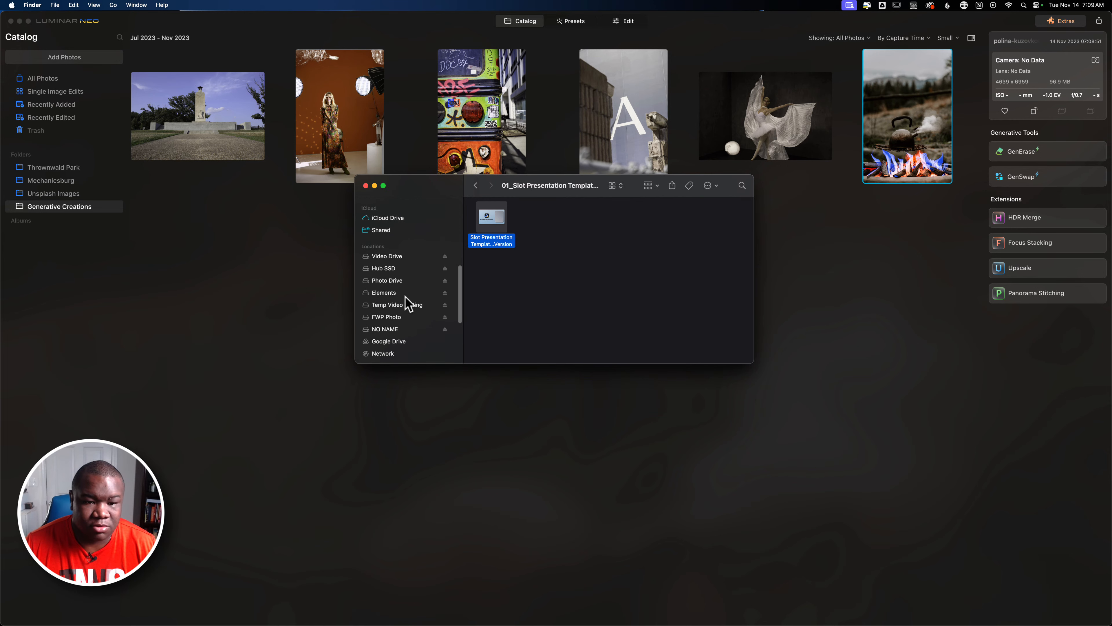
{"action": "left_click", "coordinate": [395, 319]}
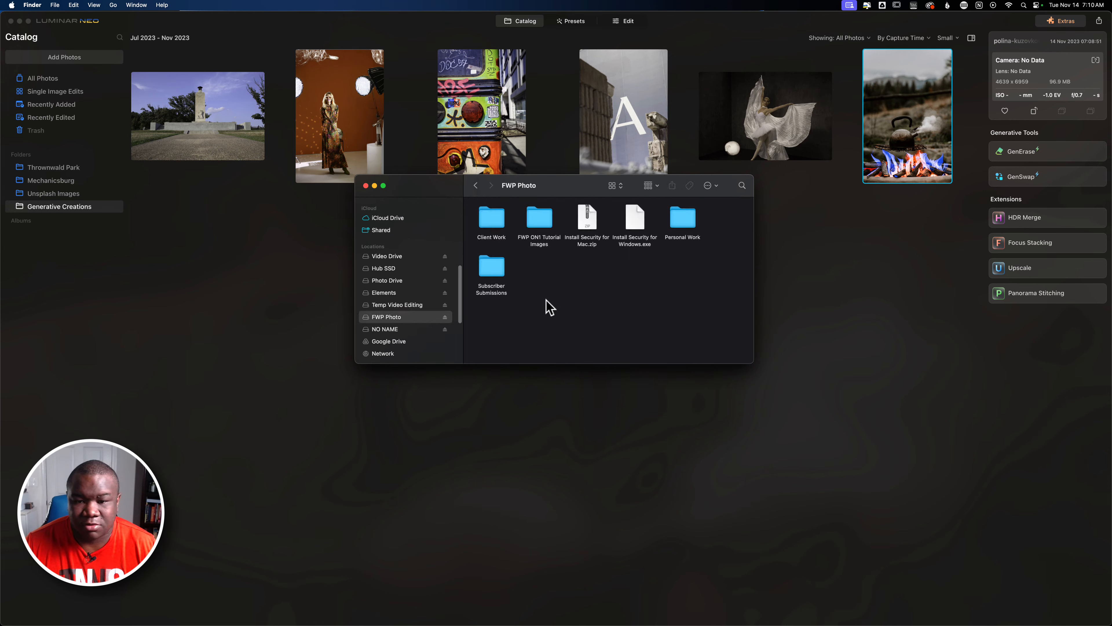
{"action": "double_click", "coordinate": [545, 222]}
{"action": "double_click", "coordinate": [486, 228]}
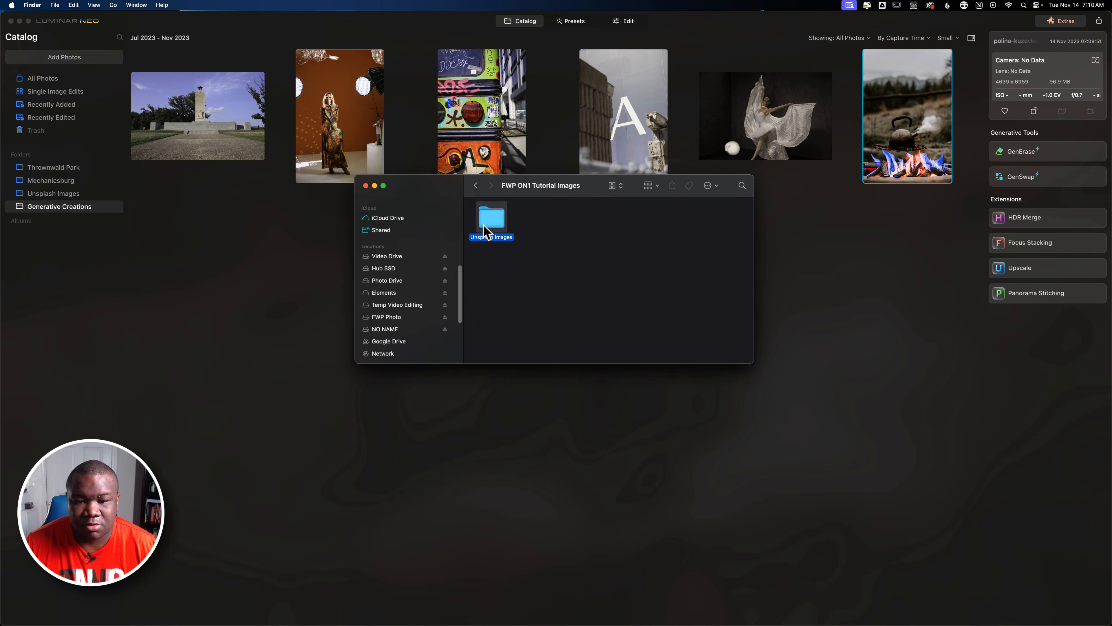
{"action": "scroll", "coordinate": [683, 343], "scroll_direction": "down", "scroll_amount": 2}
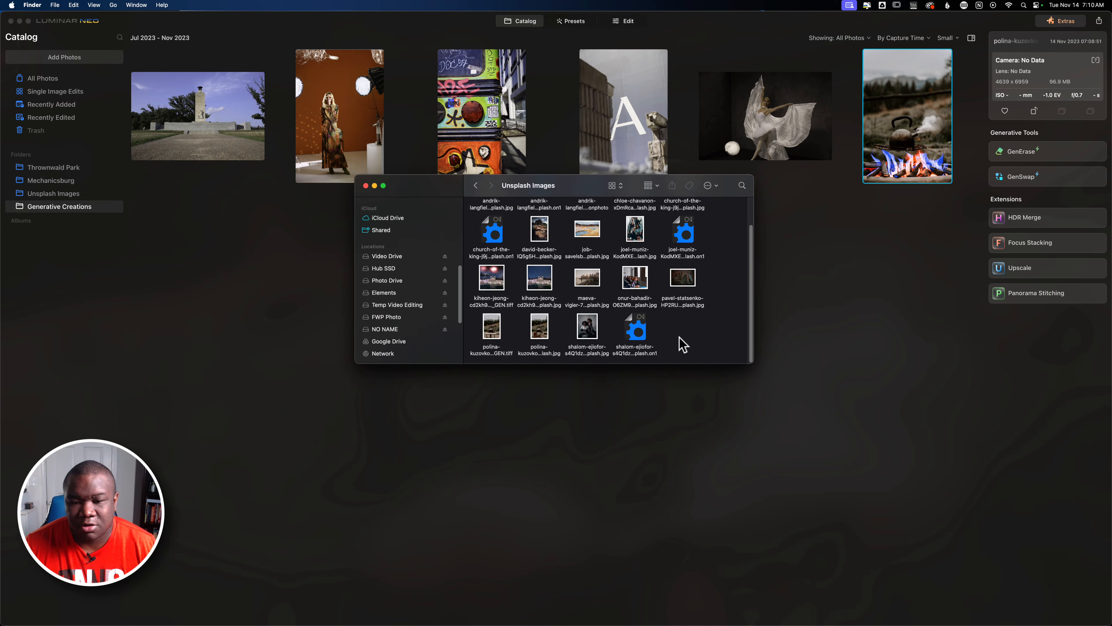
{"action": "left_click", "coordinate": [496, 349]}
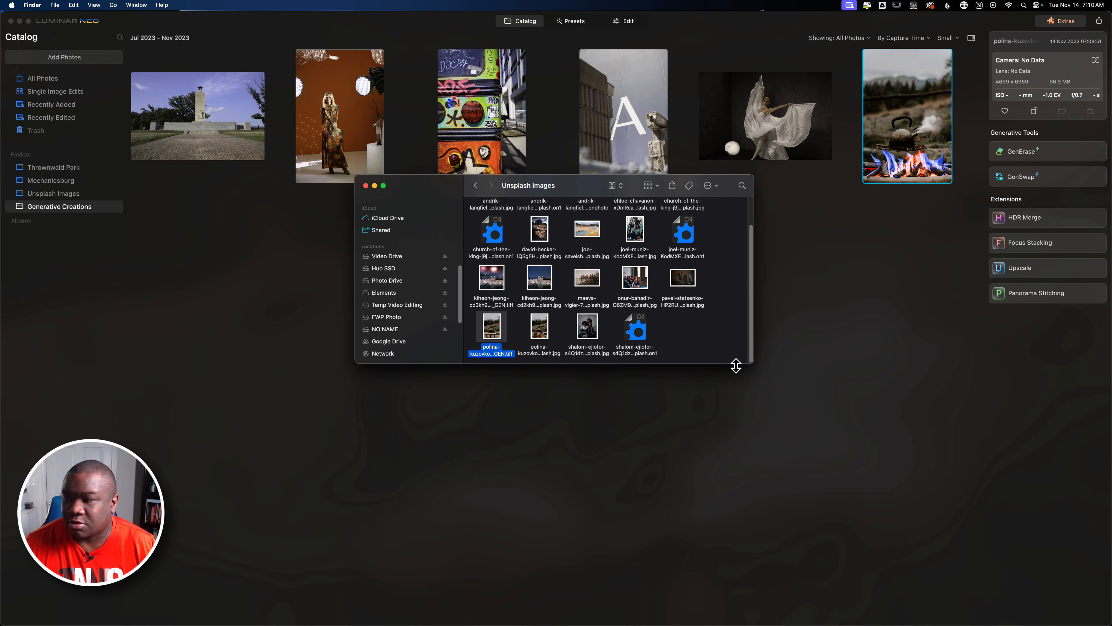
Enlarge the Finder window and its icons to examine the files in the Unsplash Images folder.
{"action": "left_click_drag", "start_coordinate": [749, 362], "coordinate": [871, 493]}
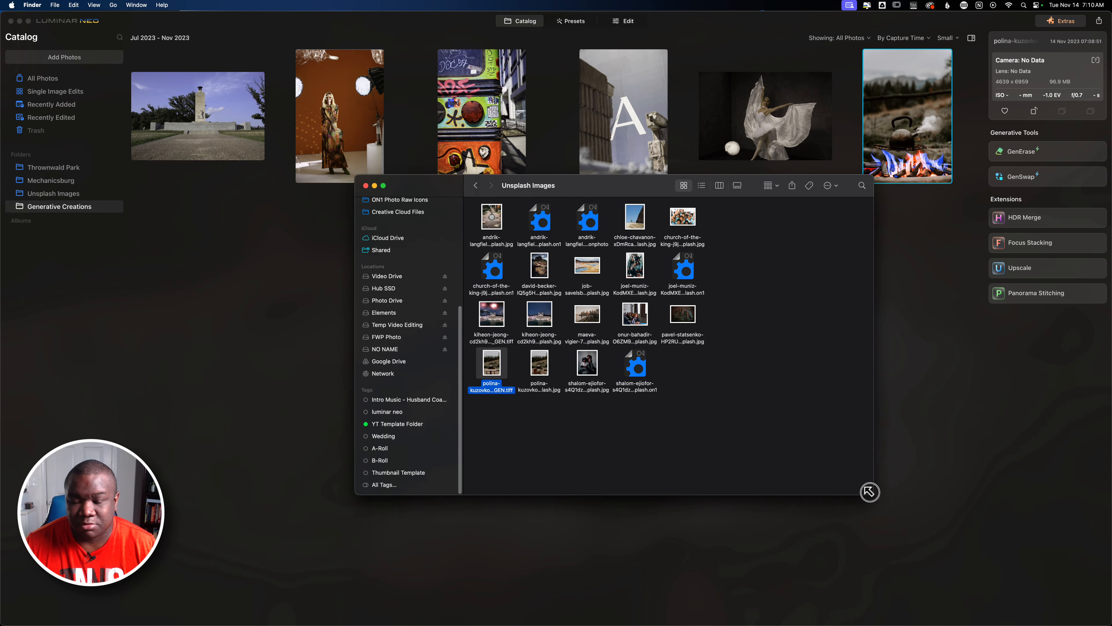
{"action": "left_click", "coordinate": [778, 187]}
{"action": "left_click", "coordinate": [778, 189]}
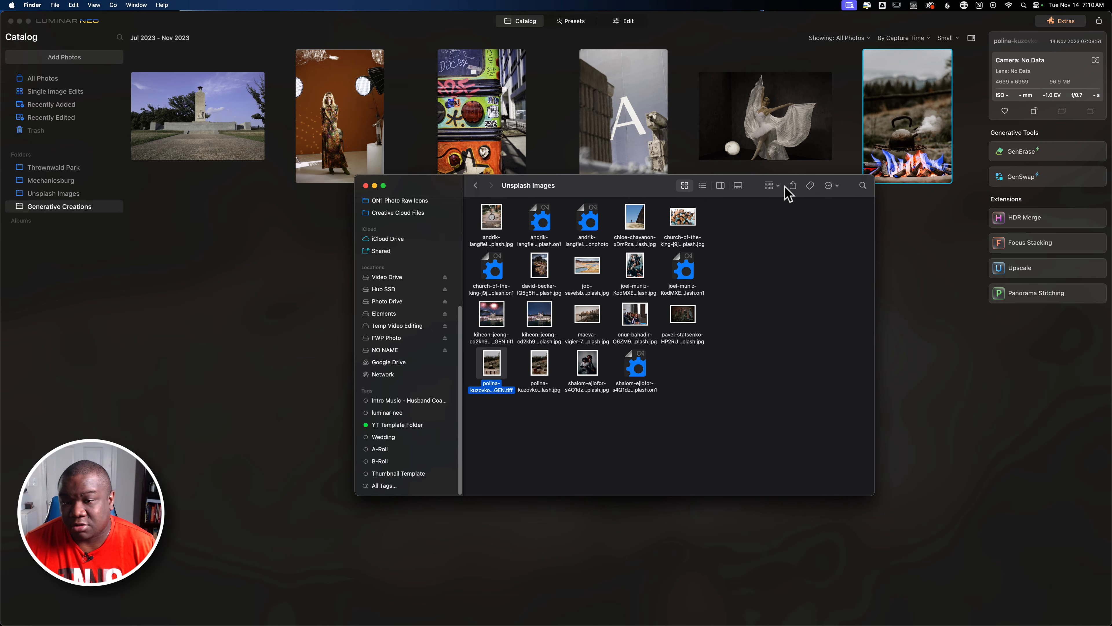
{"action": "left_click", "coordinate": [836, 185]}
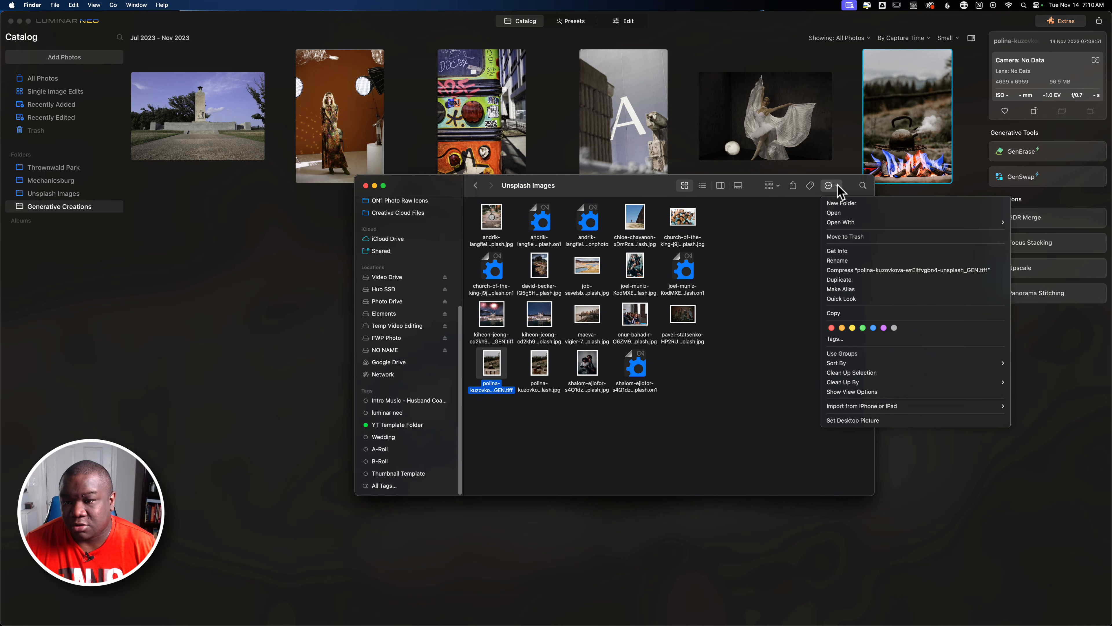
{"action": "left_click", "coordinate": [766, 302]}
{"action": "key", "text": "super+plus"}
{"action": "key", "text": "super+plus"}
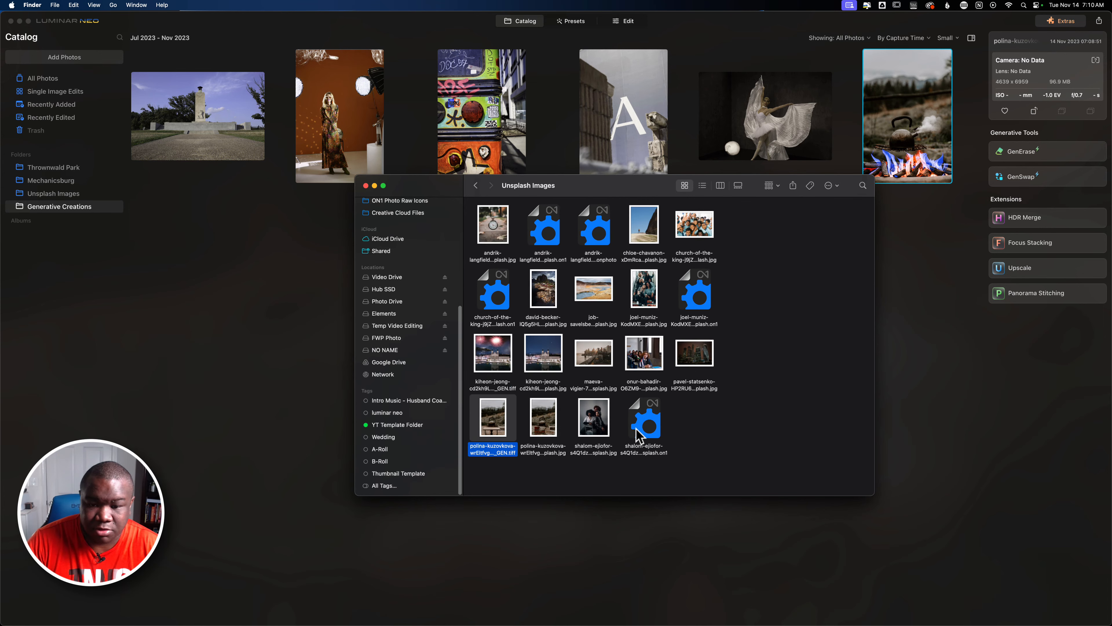
{"action": "scroll", "coordinate": [640, 434], "scroll_direction": "down", "scroll_amount": 2}
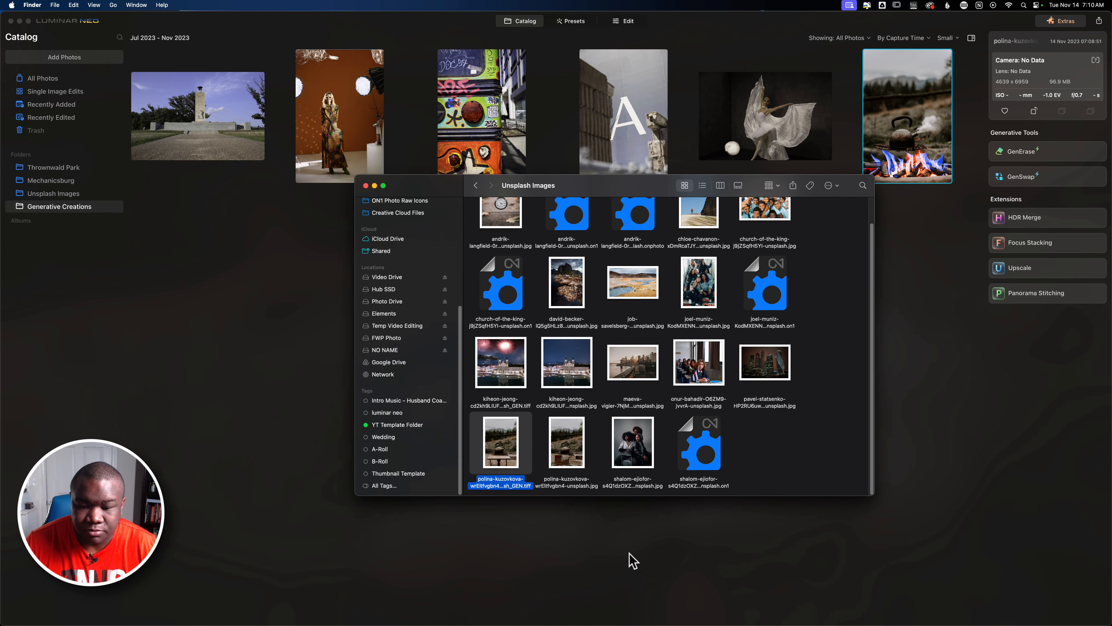
{"action": "left_click", "coordinate": [508, 500]}
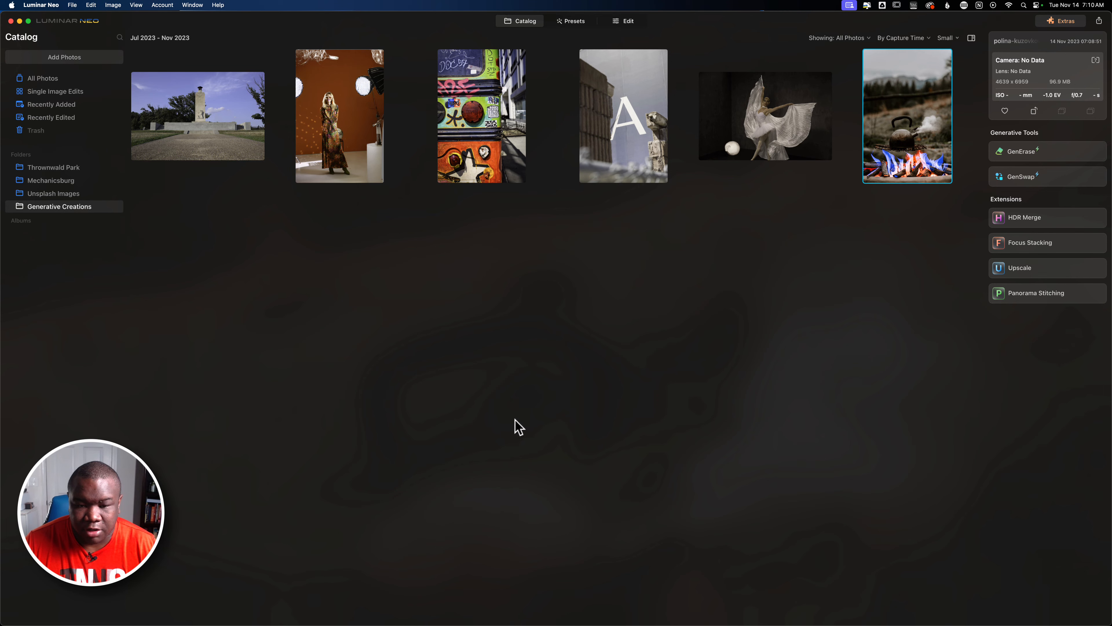
Switch to Finder and preview the generated GEN.tiff kettle image in the Unsplash Images folder.
{"action": "key", "text": "super+Tab"}
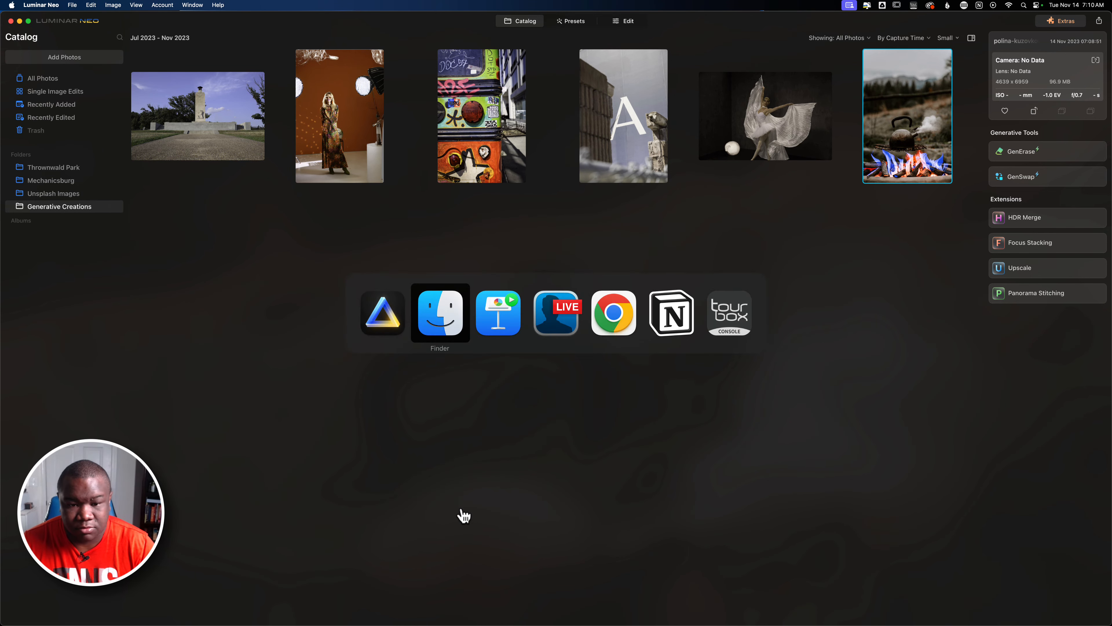
{"action": "left_click", "coordinate": [499, 482]}
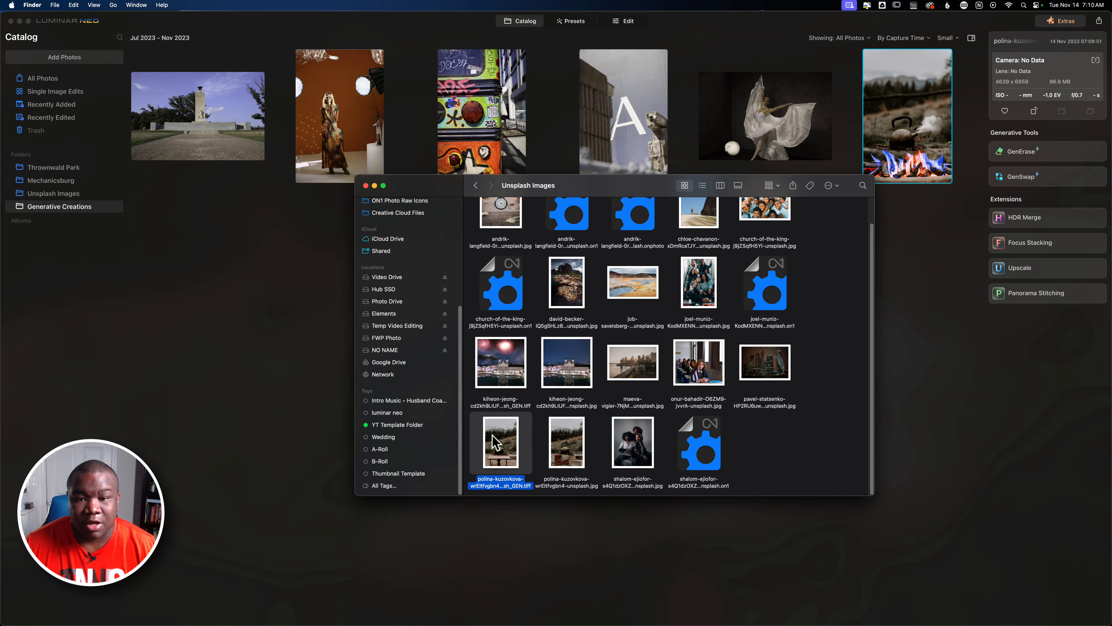
{"action": "key", "text": "space"}
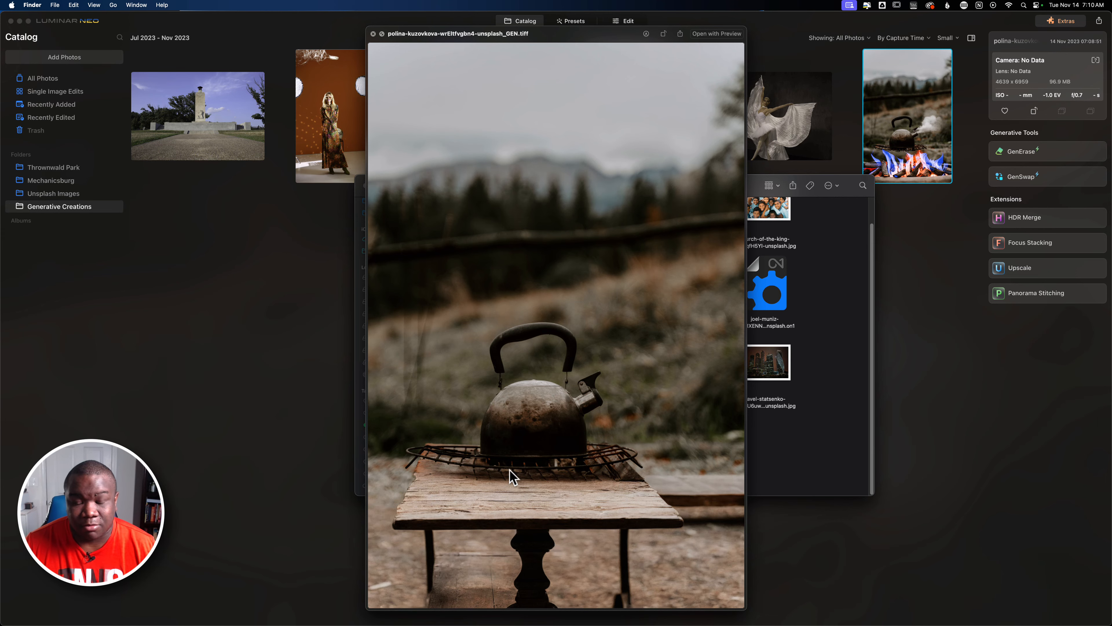
{"action": "left_click", "coordinate": [373, 34]}
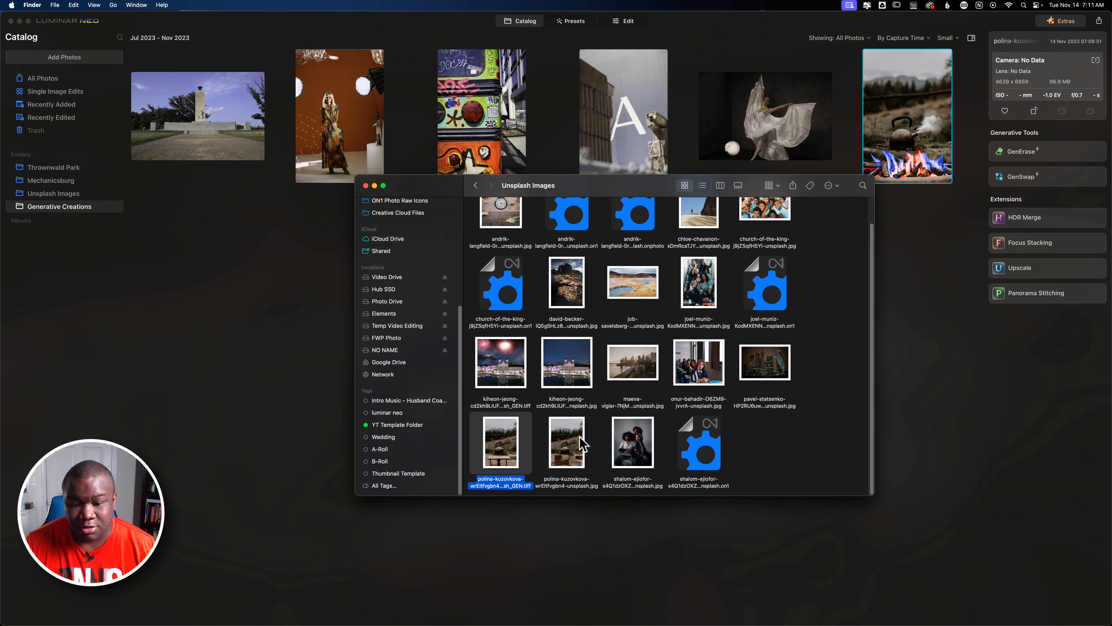
Rename the generated kettle TIFF file so its name ends in "Gen Table".
{"action": "left_click", "coordinate": [491, 483]}
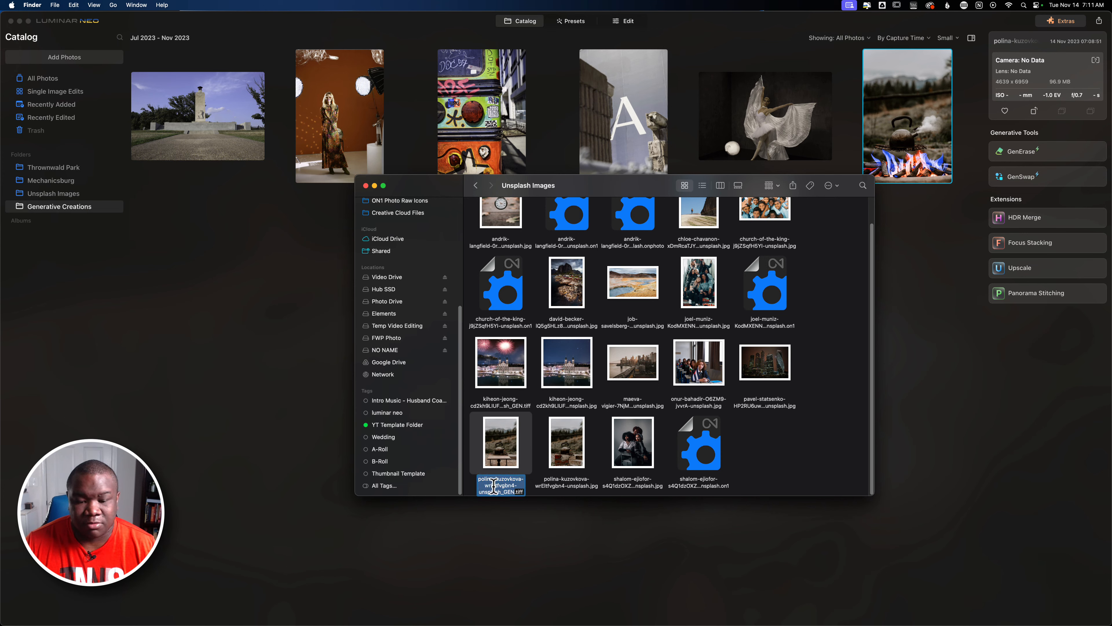
{"action": "left_click", "coordinate": [516, 491]}
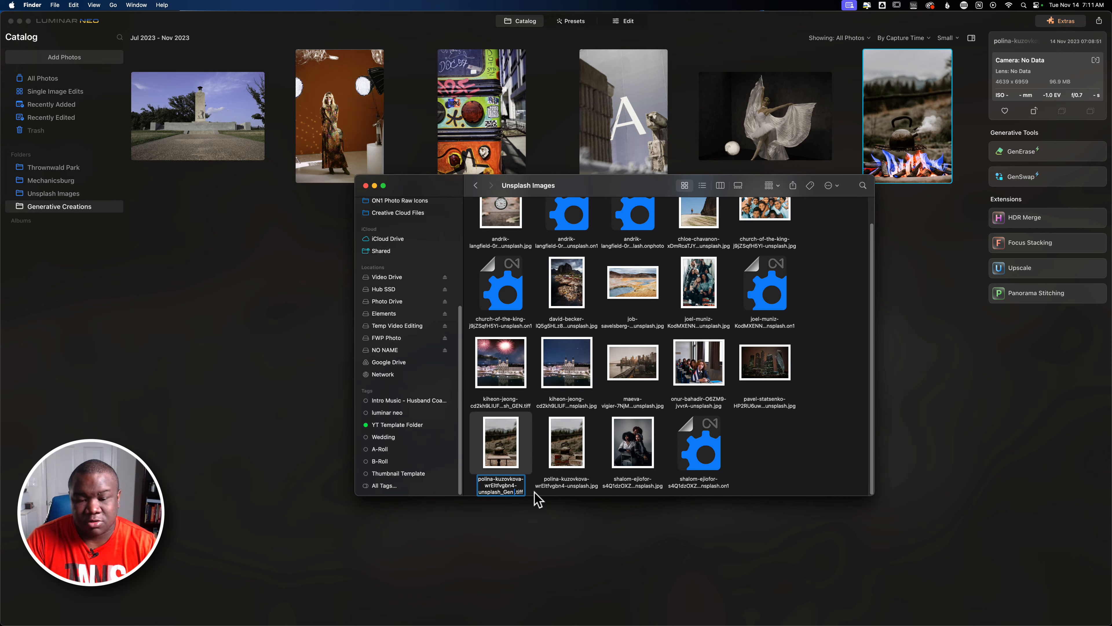
{"action": "type", "text": "Table"}
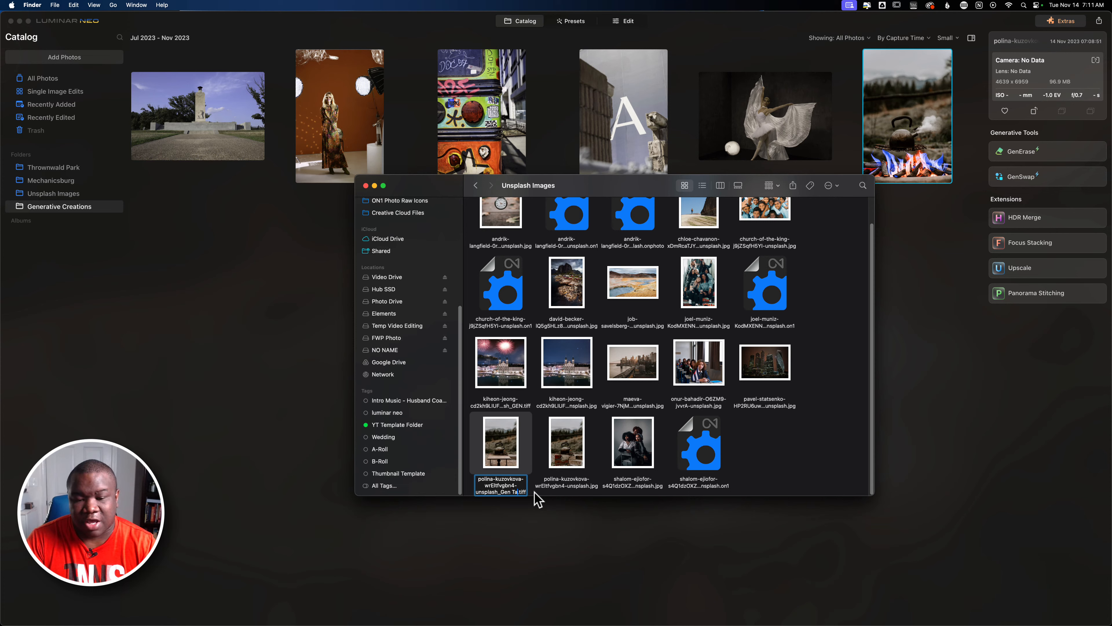
{"action": "key", "text": "Return"}
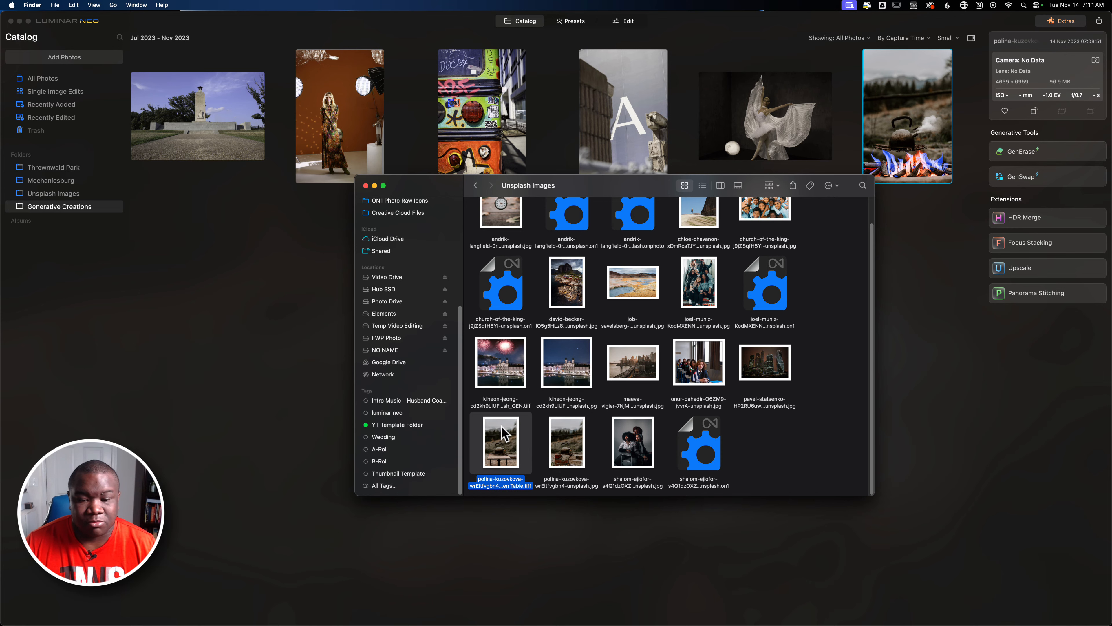
Move the blue-flame kettle image from Generative Creations into the Unsplash Images folder and compare both folders.
{"action": "left_click", "coordinate": [258, 363]}
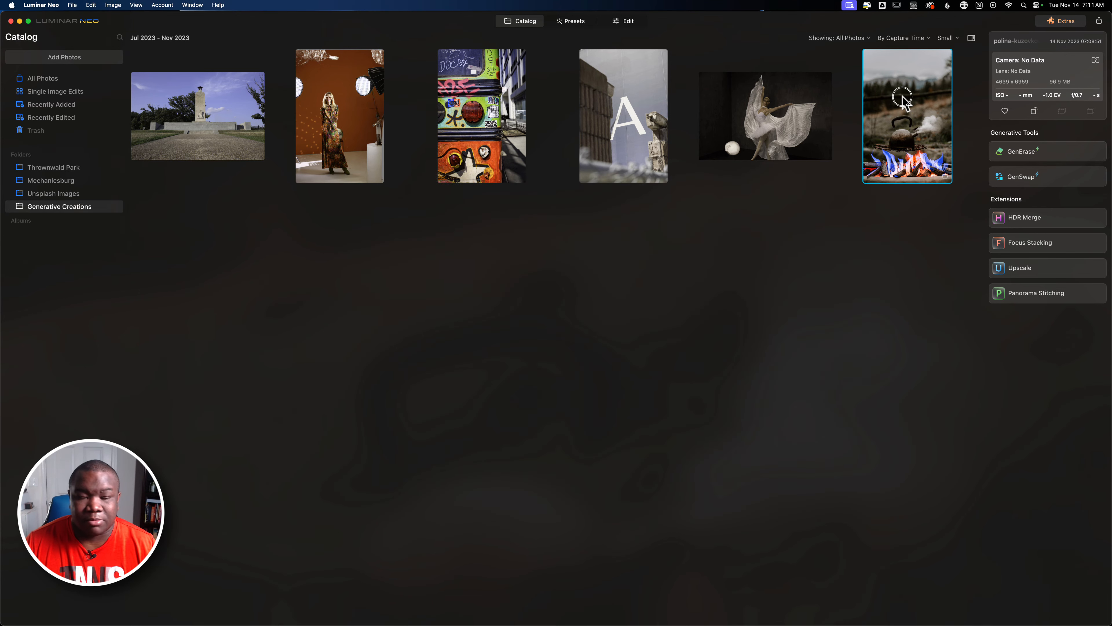
{"action": "left_click_drag", "start_coordinate": [903, 98], "coordinate": [52, 195]}
{"action": "left_click", "coordinate": [53, 193]}
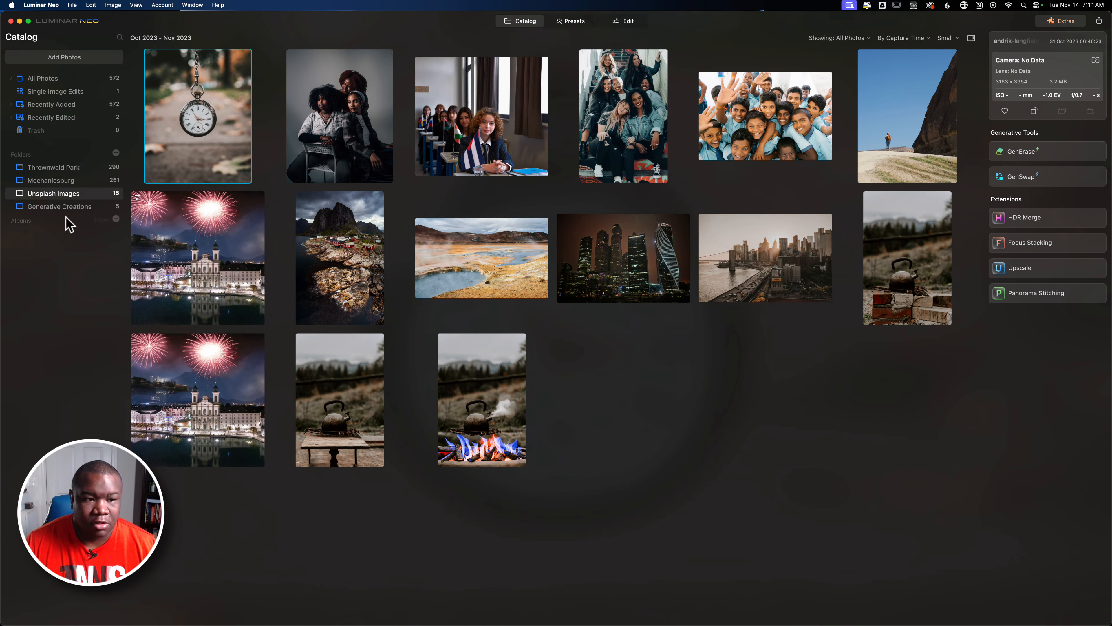
{"action": "left_click", "coordinate": [59, 207]}
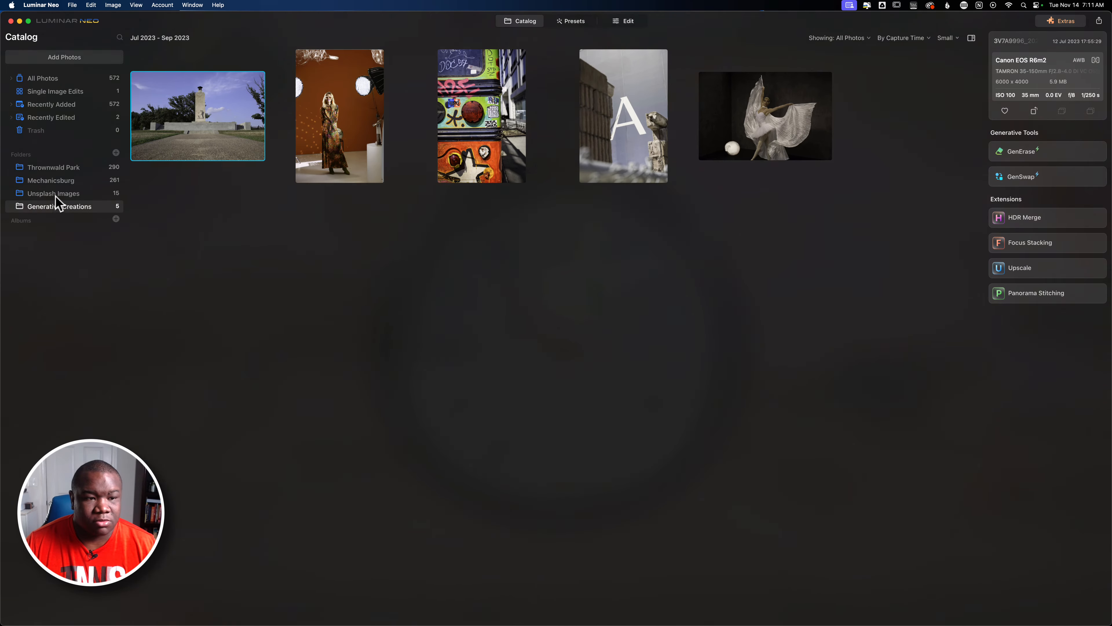
{"action": "left_click", "coordinate": [57, 194]}
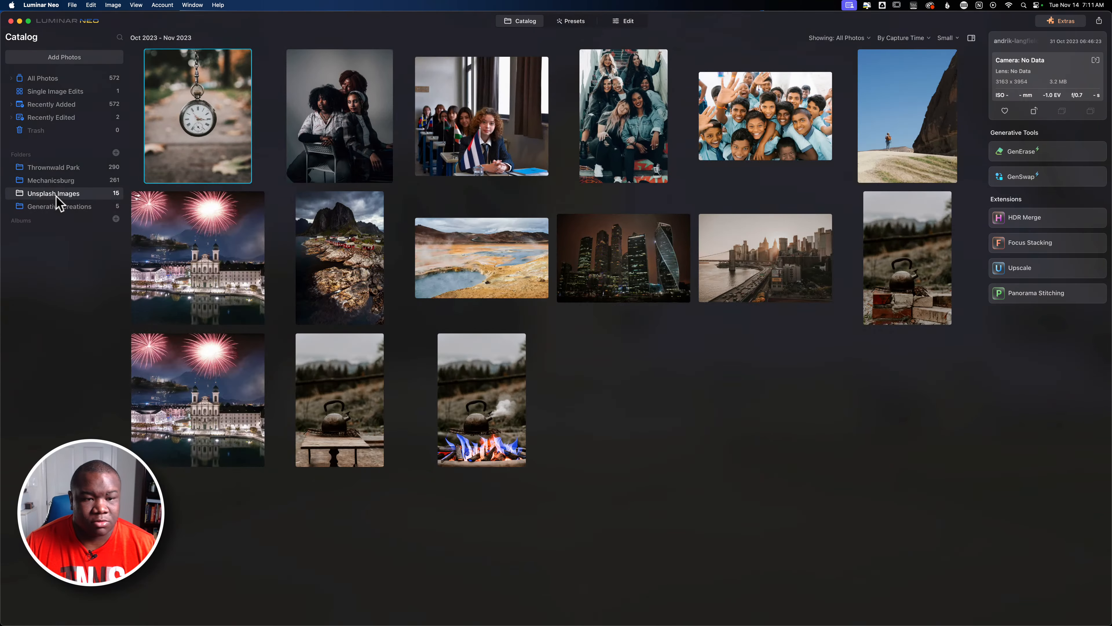
Open the kettle-on-bricks photo in GenSwap, enlarge the brush to 80, and paint over the bricks and background around the kettle.
{"action": "left_click", "coordinate": [895, 283]}
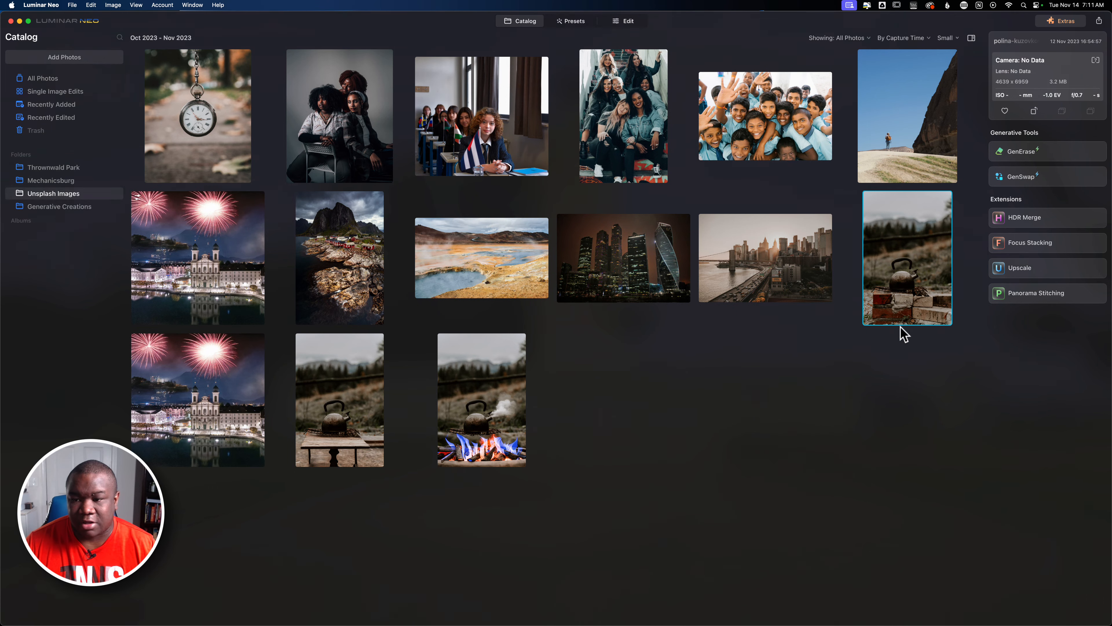
{"action": "left_click", "coordinate": [1023, 179]}
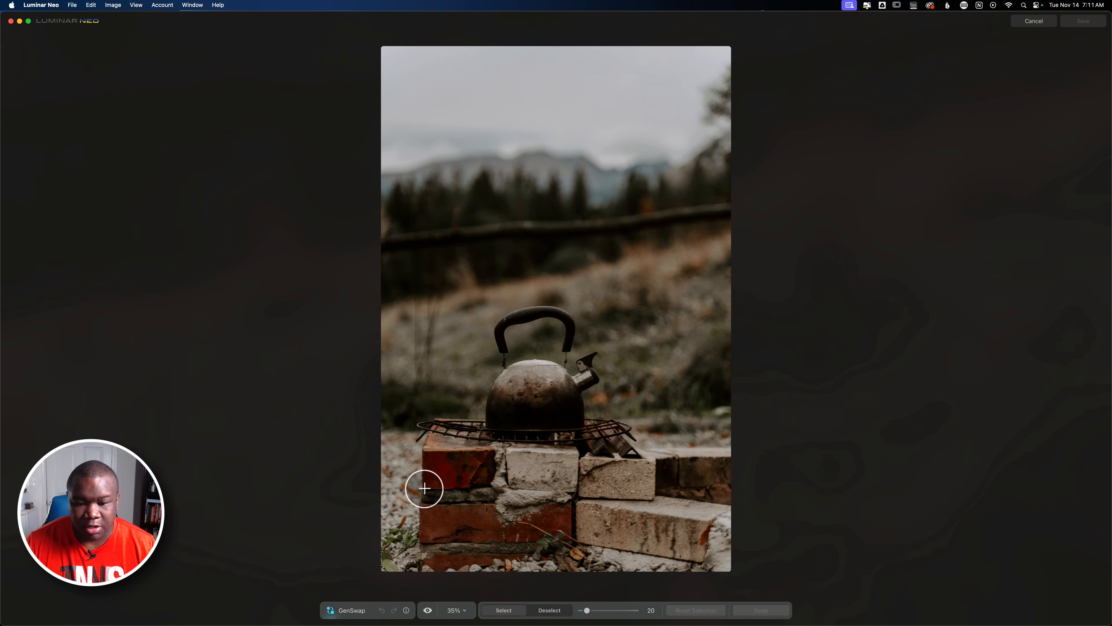
{"action": "key", "text": "bracketright"}
{"action": "key", "text": "bracketright"}
{"action": "key", "text": "bracketright"}
{"action": "key", "text": "bracketright"}
{"action": "key", "text": "bracketright"}
{"action": "key", "text": "bracketright"}
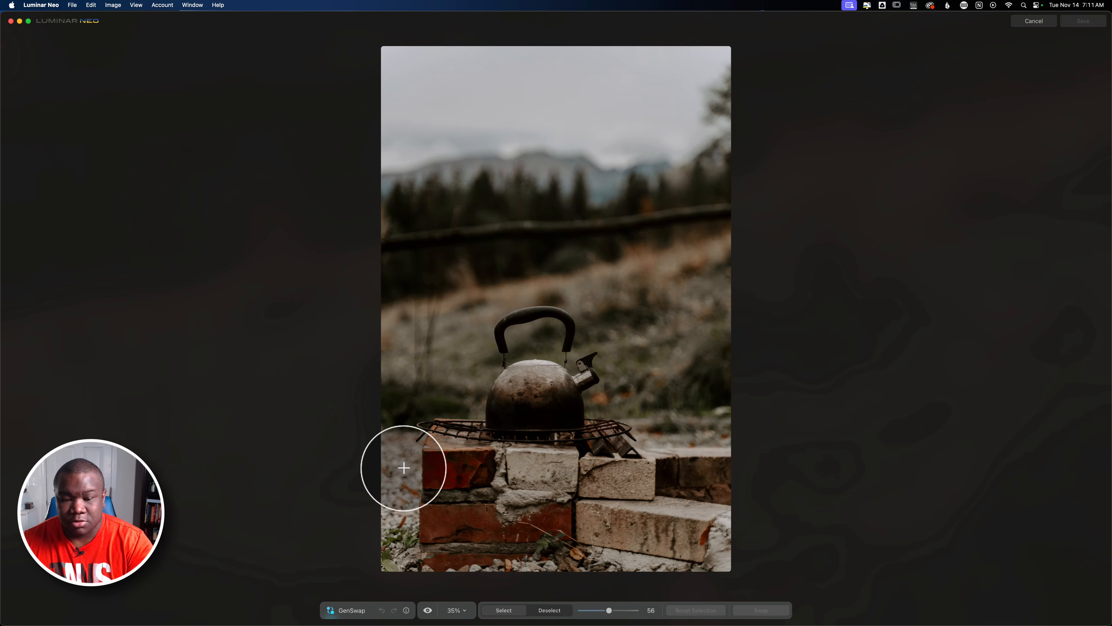
{"action": "left_click_drag", "start_coordinate": [385, 467], "coordinate": [481, 467]}
{"action": "mouse_move", "coordinate": [663, 485]}
{"action": "left_mouse_down"}
{"action": "mouse_move", "coordinate": [734, 496]}
{"action": "mouse_move", "coordinate": [295, 519]}
{"action": "mouse_move", "coordinate": [631, 536]}
{"action": "mouse_move", "coordinate": [635, 566]}
{"action": "mouse_move", "coordinate": [365, 559]}
{"action": "mouse_move", "coordinate": [705, 552]}
{"action": "mouse_move", "coordinate": [626, 536]}
{"action": "mouse_move", "coordinate": [639, 508]}
{"action": "left_mouse_up"}
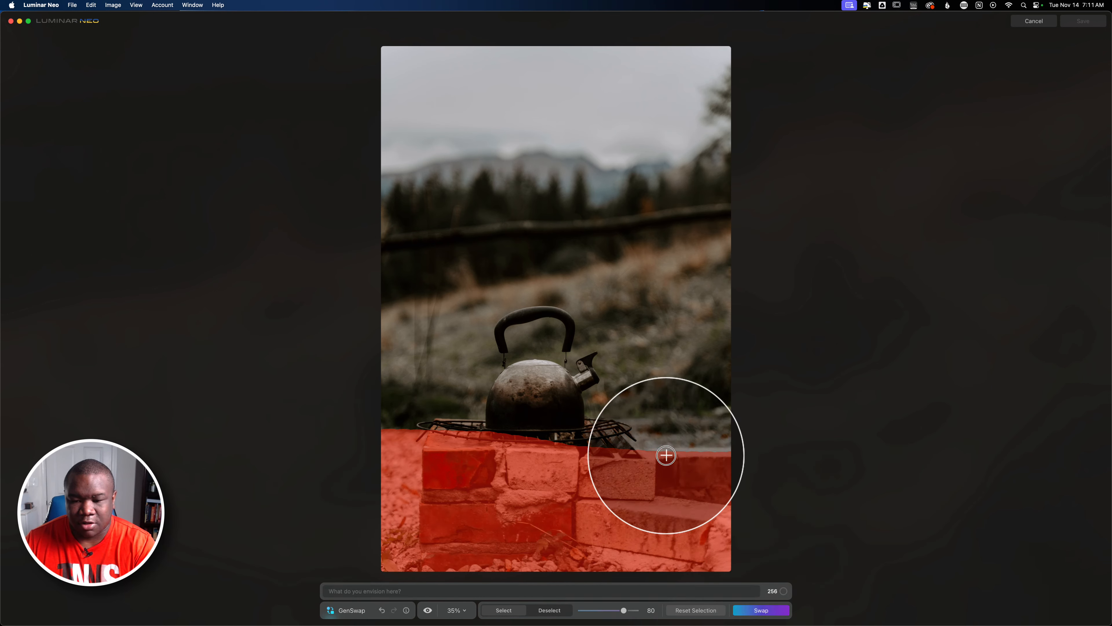
{"action": "mouse_move", "coordinate": [666, 457]}
{"action": "left_mouse_down"}
{"action": "mouse_move", "coordinate": [669, 431]}
{"action": "mouse_move", "coordinate": [713, 442]}
{"action": "mouse_move", "coordinate": [655, 421]}
{"action": "mouse_move", "coordinate": [664, 373]}
{"action": "mouse_move", "coordinate": [701, 404]}
{"action": "mouse_move", "coordinate": [705, 389]}
{"action": "mouse_move", "coordinate": [705, 85]}
{"action": "left_mouse_up"}
{"action": "mouse_move", "coordinate": [574, 71]}
{"action": "left_mouse_down"}
{"action": "mouse_move", "coordinate": [416, 84]}
{"action": "mouse_move", "coordinate": [373, 66]}
{"action": "mouse_move", "coordinate": [569, 68]}
{"action": "mouse_move", "coordinate": [652, 101]}
{"action": "mouse_move", "coordinate": [705, 62]}
{"action": "mouse_move", "coordinate": [693, 155]}
{"action": "mouse_move", "coordinate": [731, 15]}
{"action": "mouse_move", "coordinate": [689, 144]}
{"action": "mouse_move", "coordinate": [673, 161]}
{"action": "left_mouse_up"}
{"action": "mouse_move", "coordinate": [467, 126]}
{"action": "left_mouse_down"}
{"action": "mouse_move", "coordinate": [496, 119]}
{"action": "mouse_move", "coordinate": [675, 298]}
{"action": "mouse_move", "coordinate": [397, 169]}
{"action": "mouse_move", "coordinate": [360, 370]}
{"action": "mouse_move", "coordinate": [377, 308]}
{"action": "mouse_move", "coordinate": [413, 321]}
{"action": "mouse_move", "coordinate": [444, 280]}
{"action": "mouse_move", "coordinate": [444, 383]}
{"action": "mouse_move", "coordinate": [441, 204]}
{"action": "mouse_move", "coordinate": [482, 197]}
{"action": "left_mouse_up"}
{"action": "mouse_move", "coordinate": [705, 230]}
{"action": "left_mouse_down"}
{"action": "mouse_move", "coordinate": [684, 323]}
{"action": "mouse_move", "coordinate": [598, 225]}
{"action": "mouse_move", "coordinate": [542, 221]}
{"action": "mouse_move", "coordinate": [475, 251]}
{"action": "mouse_move", "coordinate": [556, 256]}
{"action": "mouse_move", "coordinate": [631, 307]}
{"action": "mouse_move", "coordinate": [638, 368]}
{"action": "mouse_move", "coordinate": [605, 296]}
{"action": "mouse_move", "coordinate": [505, 258]}
{"action": "mouse_move", "coordinate": [466, 294]}
{"action": "mouse_move", "coordinate": [443, 413]}
{"action": "mouse_move", "coordinate": [483, 293]}
{"action": "mouse_move", "coordinate": [583, 295]}
{"action": "mouse_move", "coordinate": [631, 323]}
{"action": "mouse_move", "coordinate": [628, 384]}
{"action": "mouse_move", "coordinate": [659, 419]}
{"action": "left_mouse_up"}
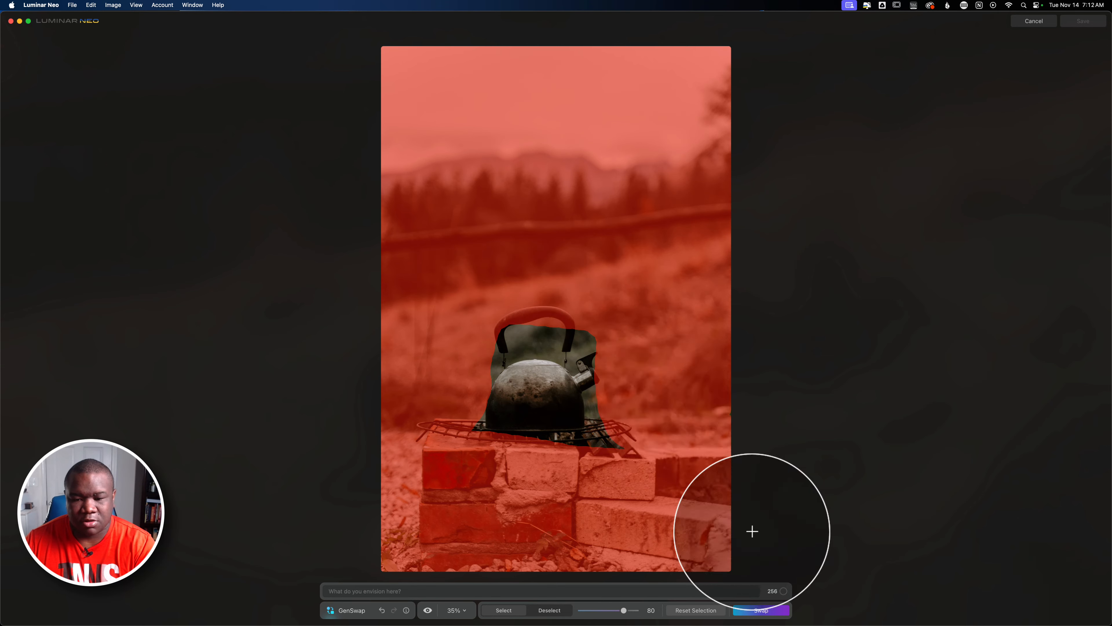
Generate the selection with the prompt "early morning forest with trees and animals" and save the result.
{"action": "left_click", "coordinate": [372, 591]}
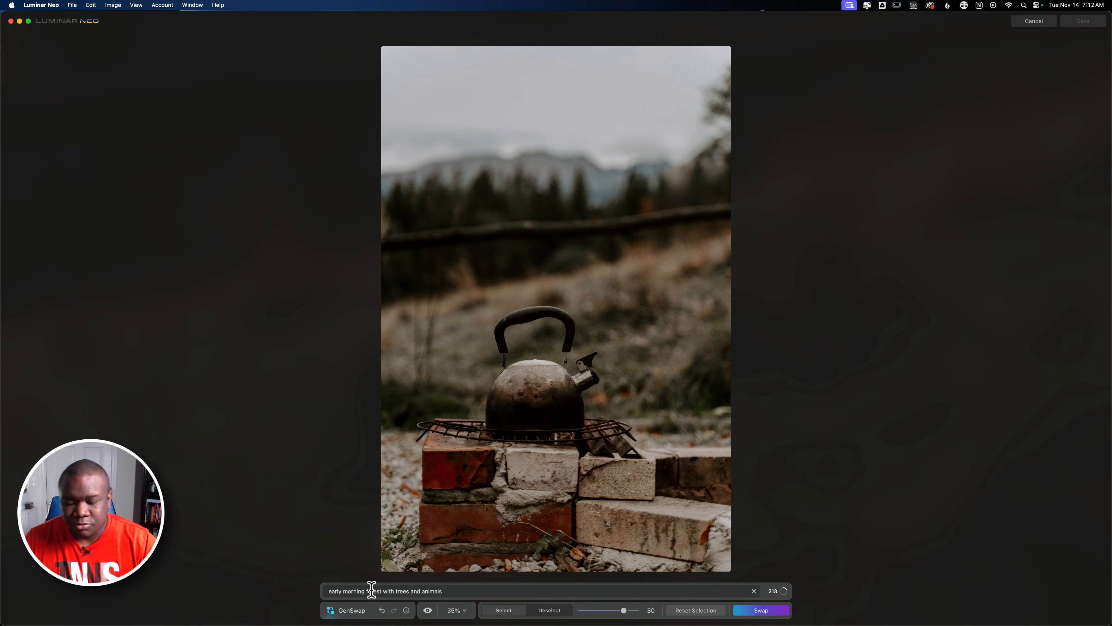
{"action": "left_click", "coordinate": [766, 611]}
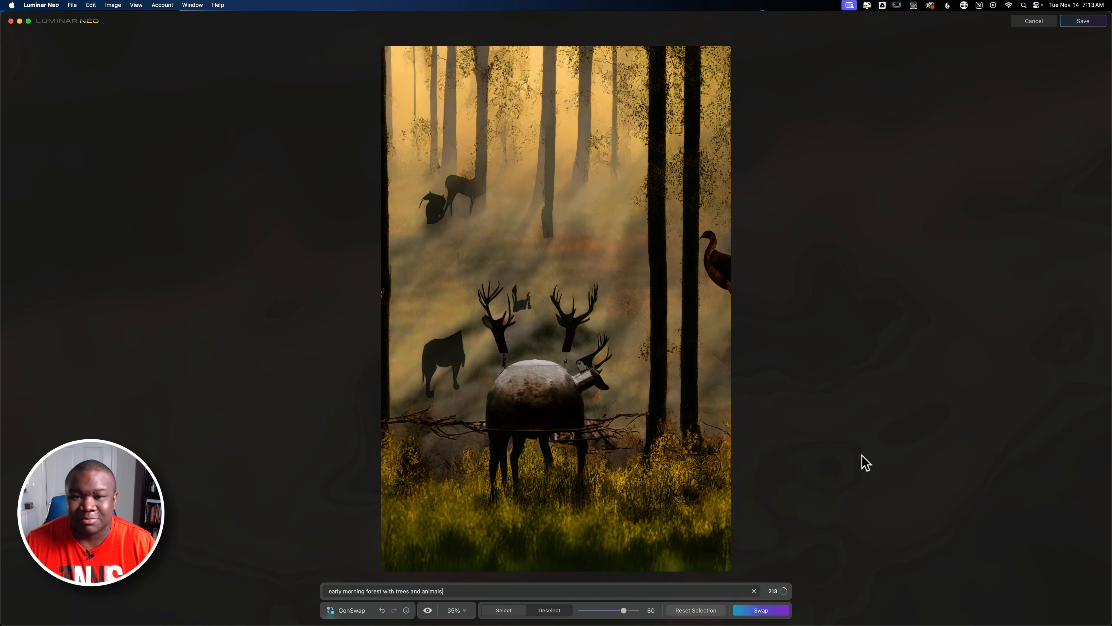
{"action": "left_click", "coordinate": [1089, 23]}
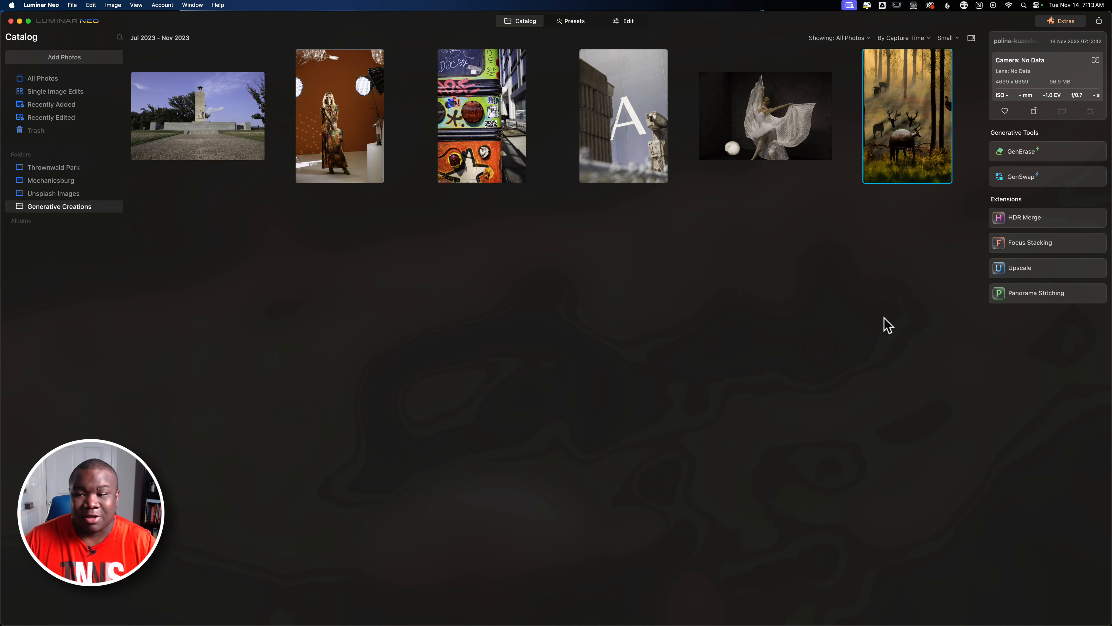
Try to move the generated forest image into the Unsplash Images folder, then check that folder in Finder.
{"action": "left_click_drag", "start_coordinate": [900, 117], "coordinate": [58, 197]}
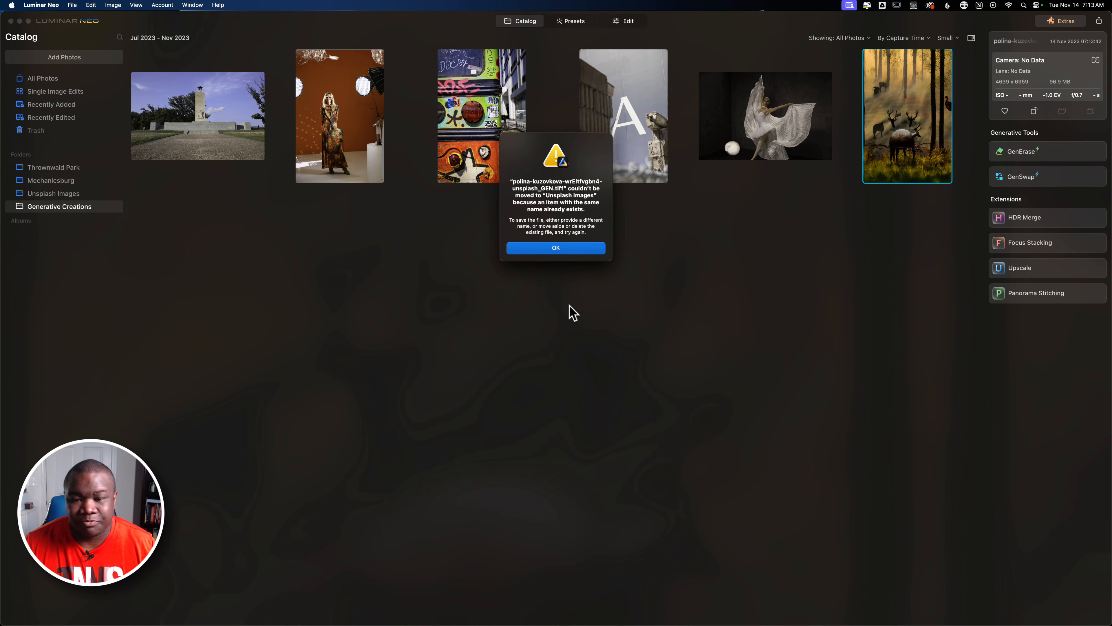
{"action": "left_click", "coordinate": [568, 249]}
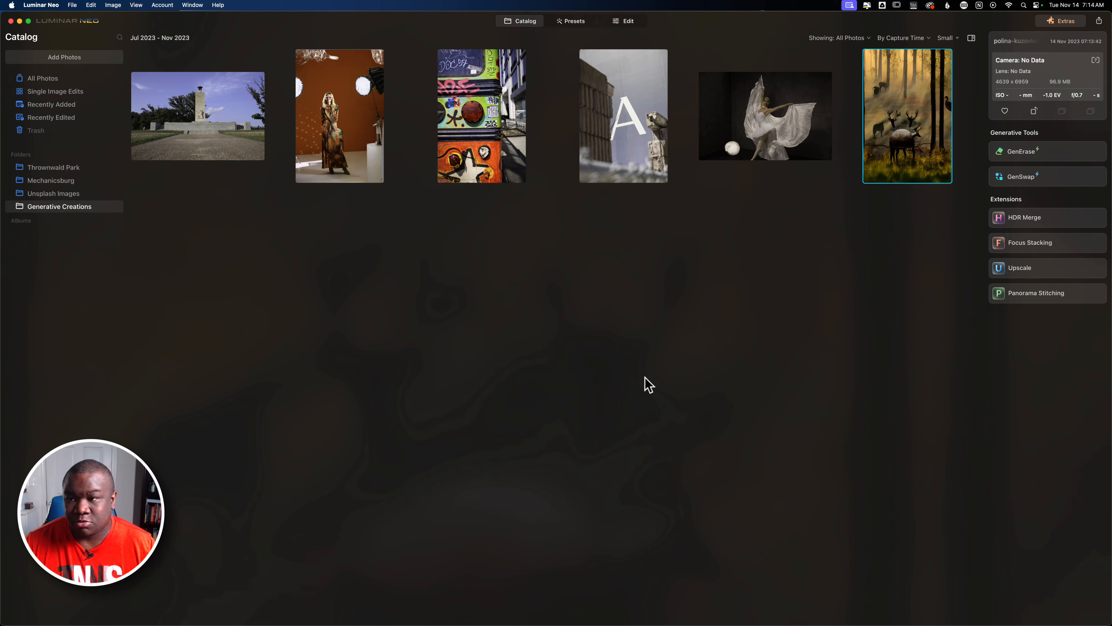
{"action": "key", "text": "super+Tab"}
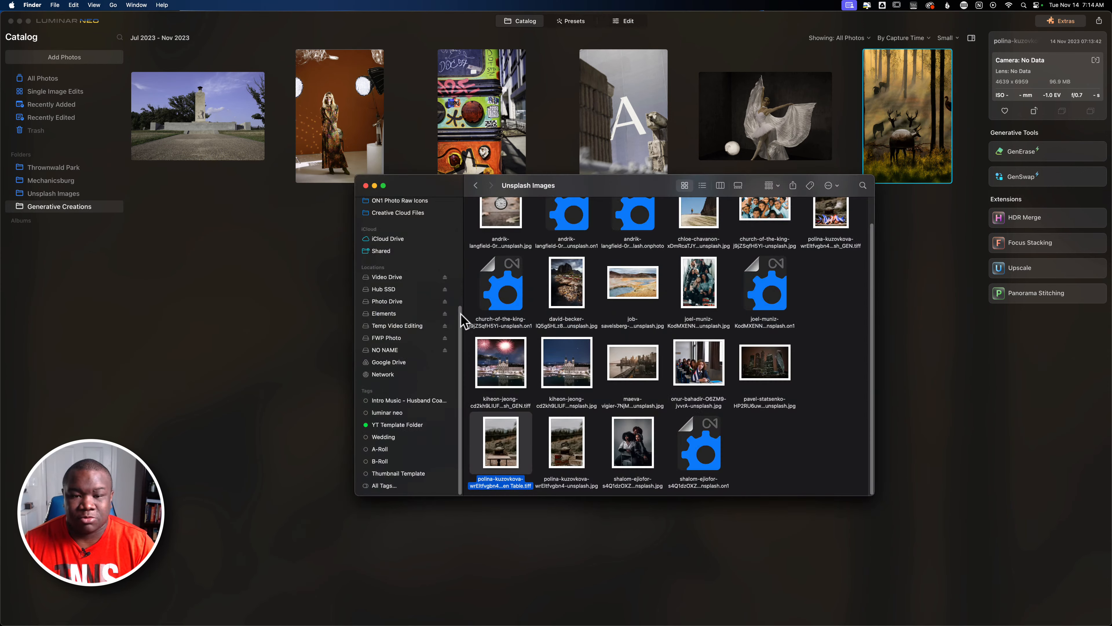
{"action": "left_click", "coordinate": [321, 241]}
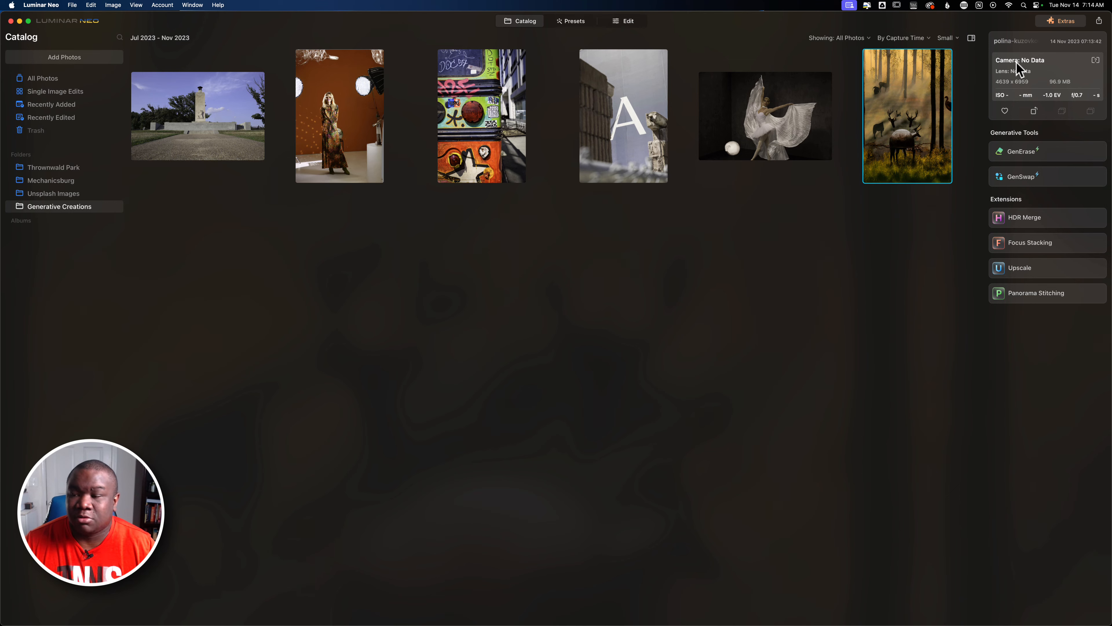
Export the forest image to disk, choosing FWP Photo > FWP ON1 Tutorial Images > Unsplash Images as the destination.
{"action": "left_click", "coordinate": [1099, 20]}
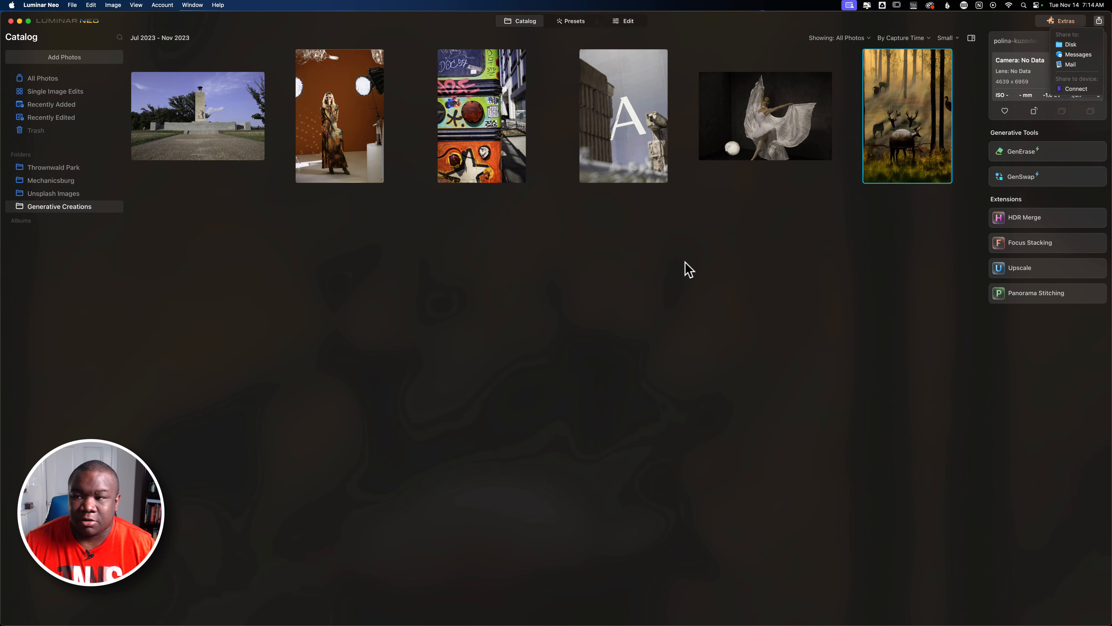
{"action": "left_click", "coordinate": [1071, 44]}
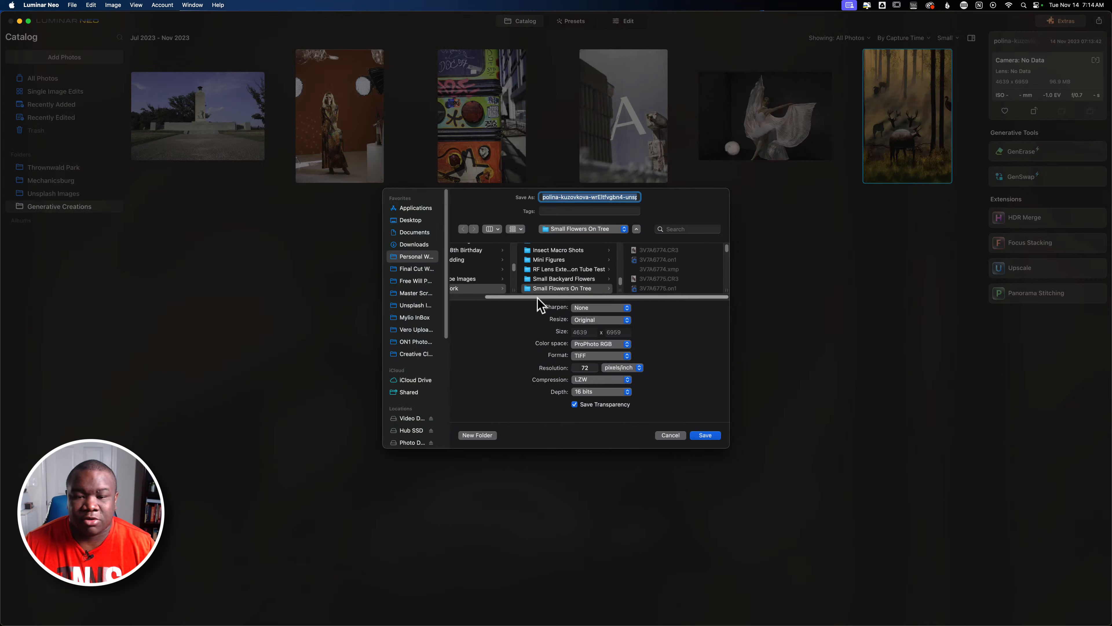
{"action": "left_click_drag", "start_coordinate": [538, 298], "coordinate": [476, 305]}
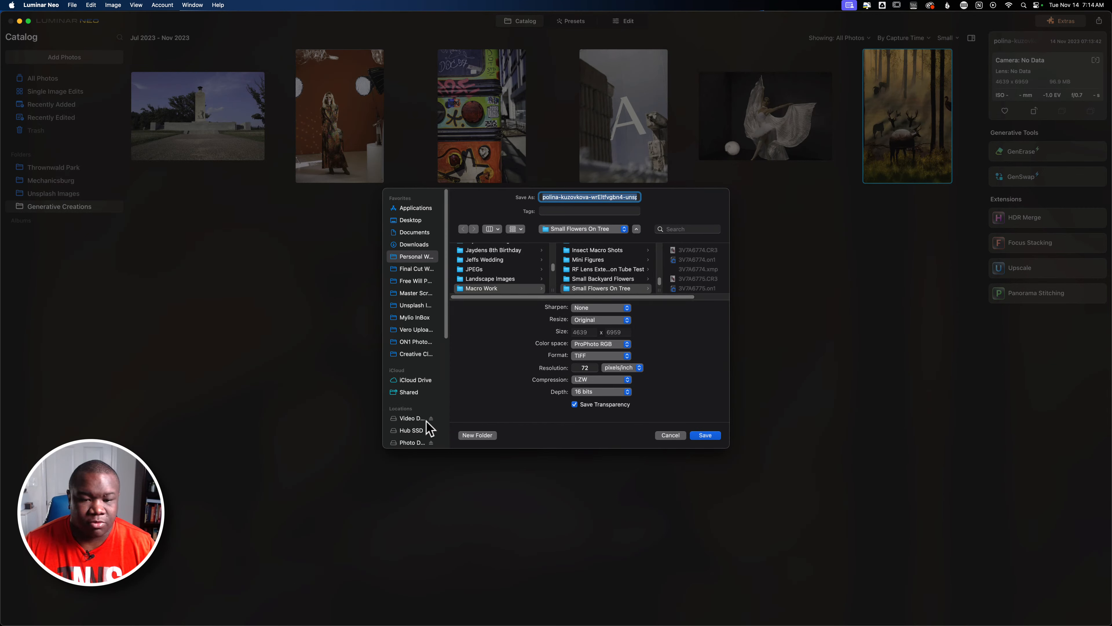
{"action": "scroll", "coordinate": [418, 429], "scroll_direction": "down", "scroll_amount": 2}
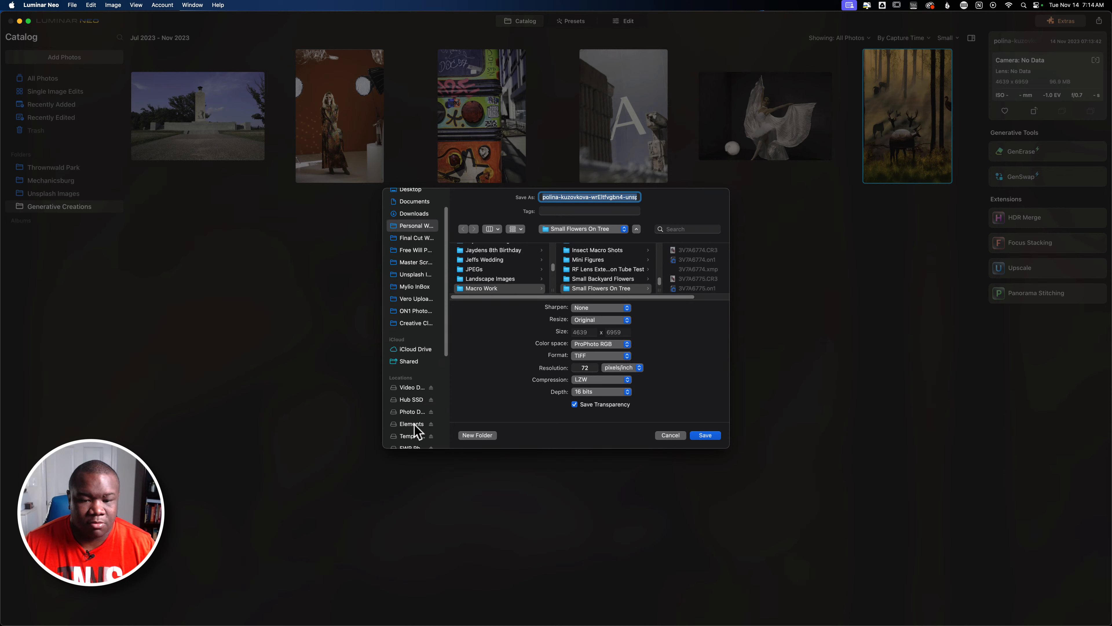
{"action": "scroll", "coordinate": [414, 431], "scroll_direction": "down", "scroll_amount": 1}
{"action": "left_click", "coordinate": [412, 432]}
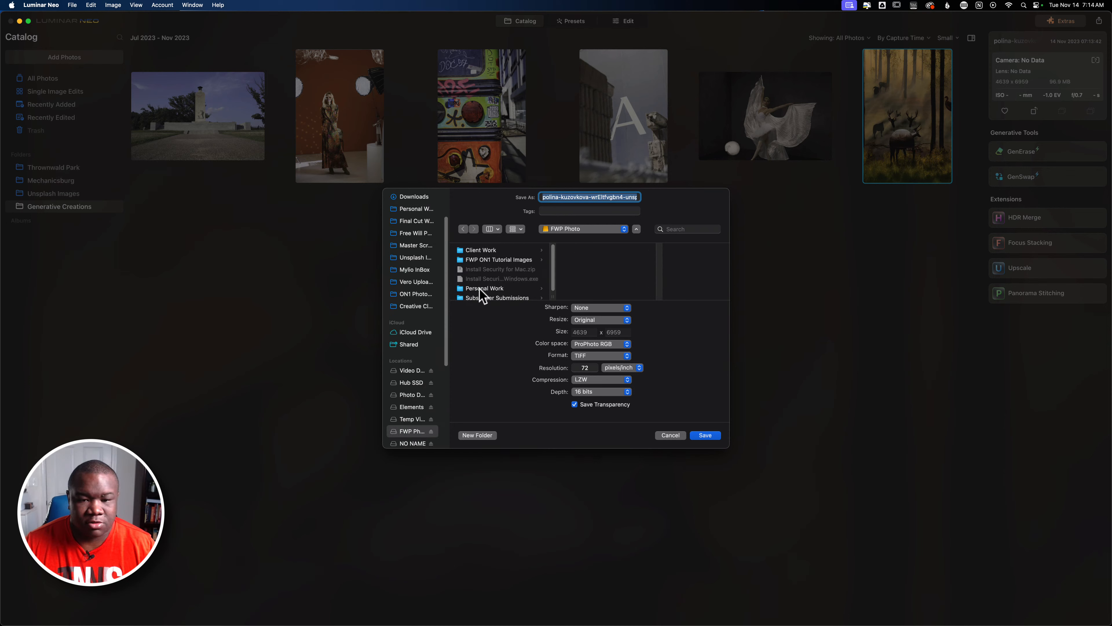
{"action": "left_click", "coordinate": [497, 259]}
{"action": "left_click", "coordinate": [594, 250]}
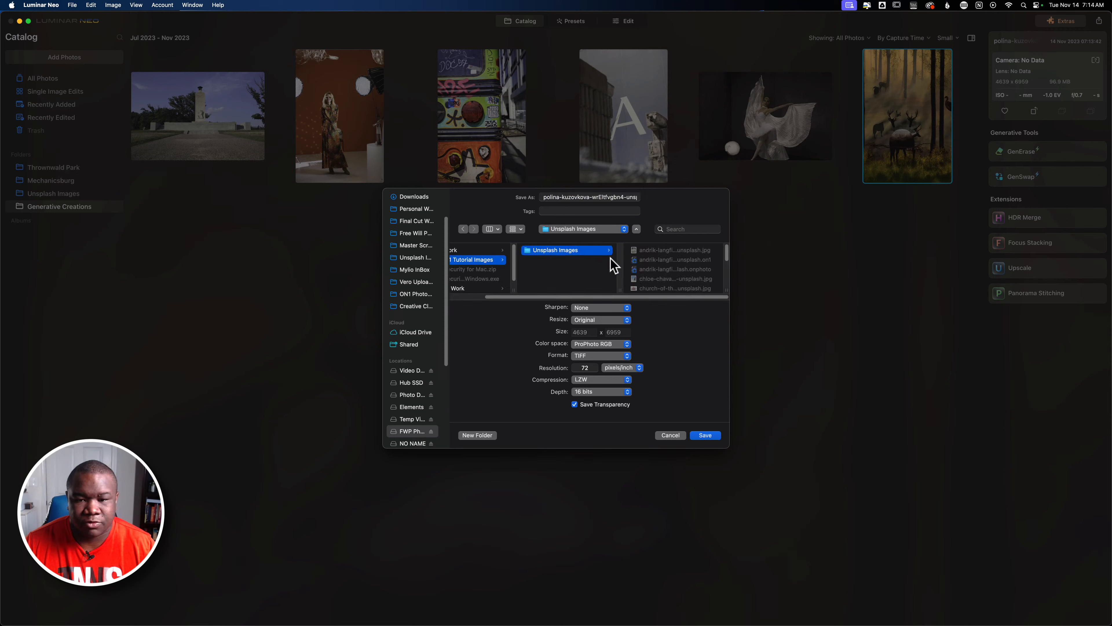
Append "_GEN Forest" to the exported file name and save the export.
{"action": "left_click", "coordinate": [588, 197]}
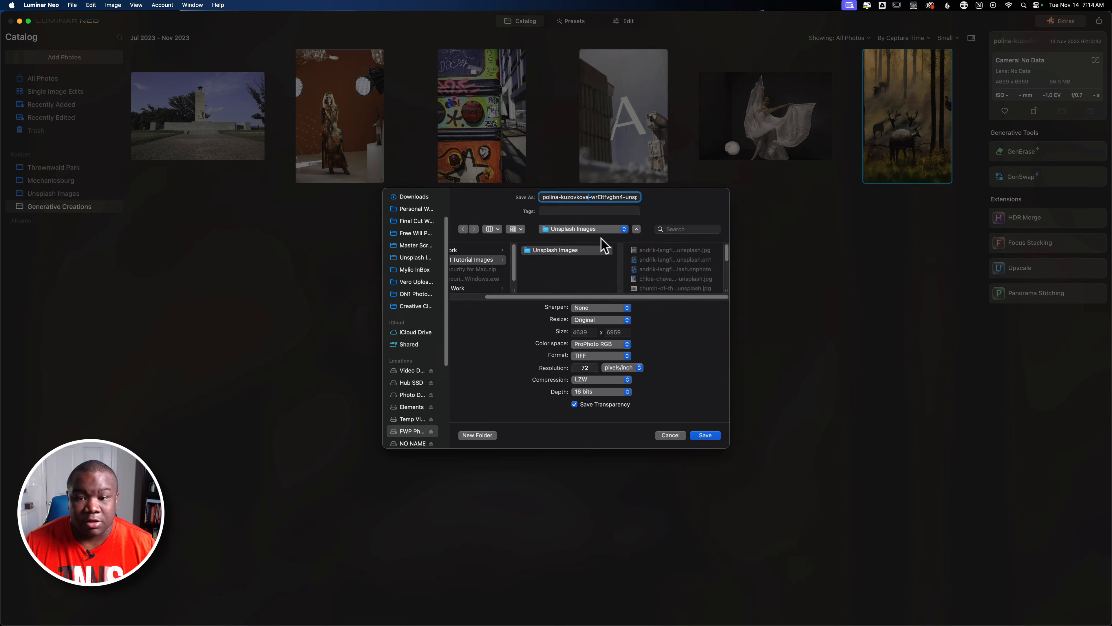
{"action": "triple_click", "coordinate": [591, 197]}
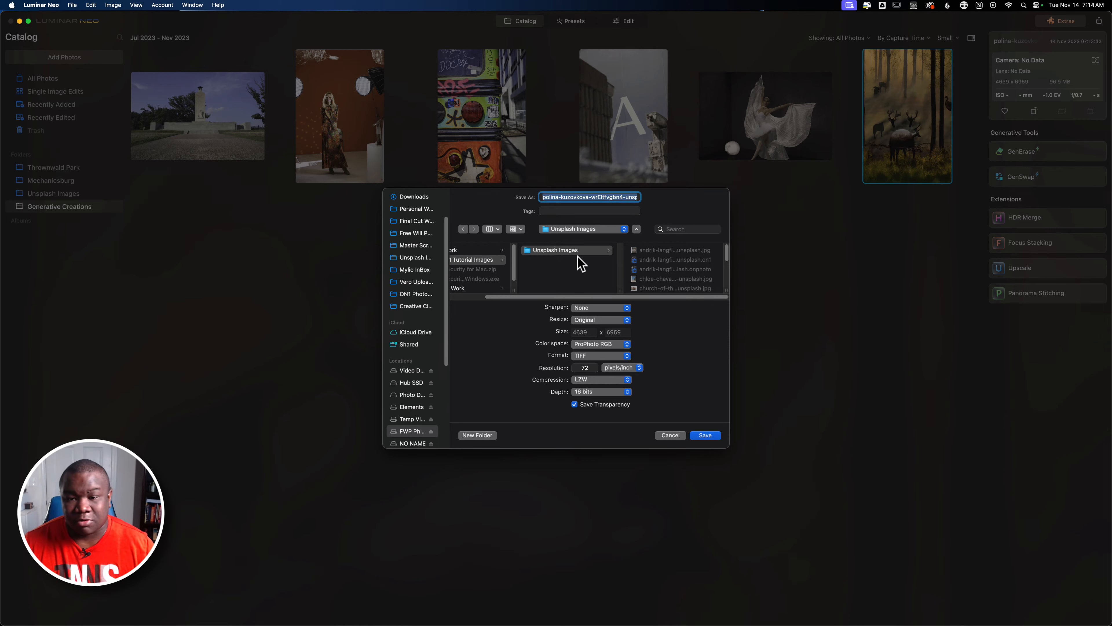
{"action": "key", "text": "Right"}
{"action": "type", "text": "_GEN"}
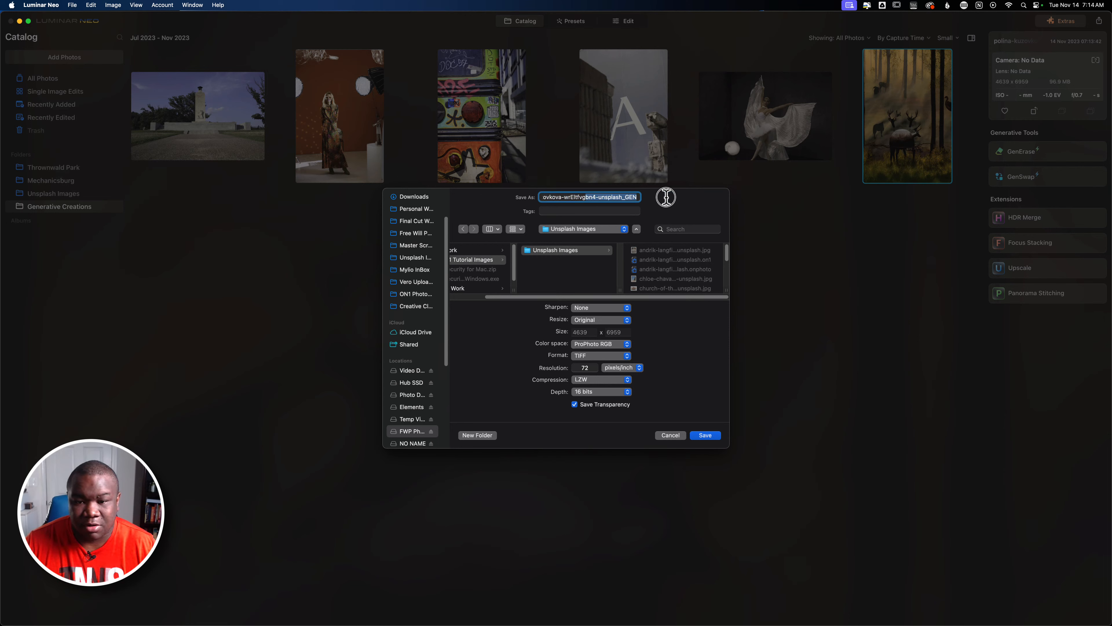
{"action": "triple_click", "coordinate": [638, 197]}
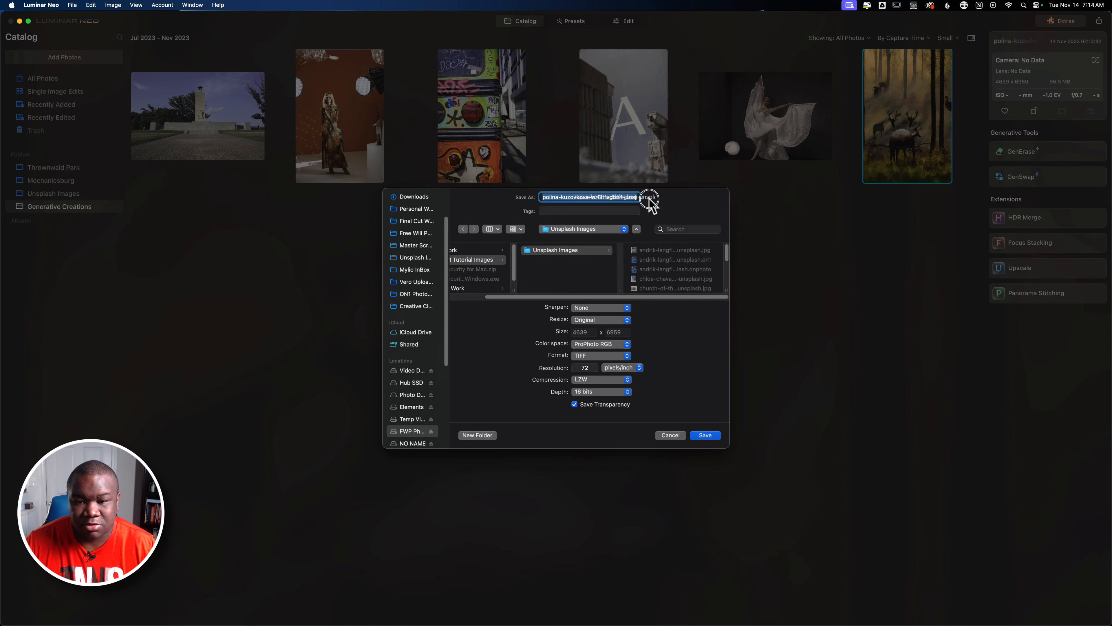
{"action": "left_click", "coordinate": [634, 197]}
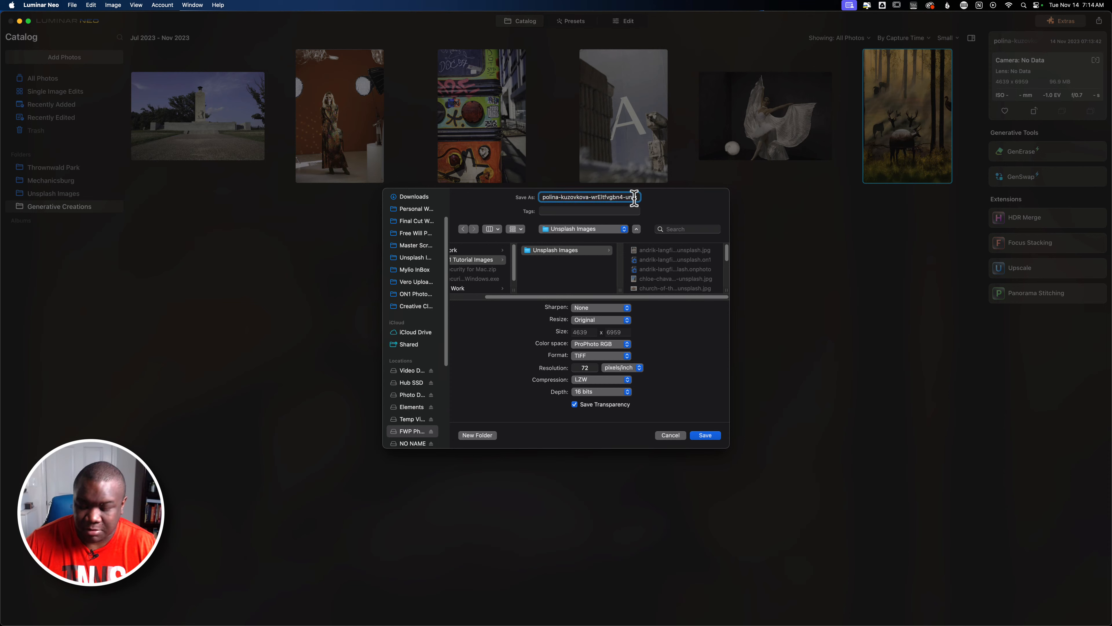
{"action": "key", "text": "super+Right"}
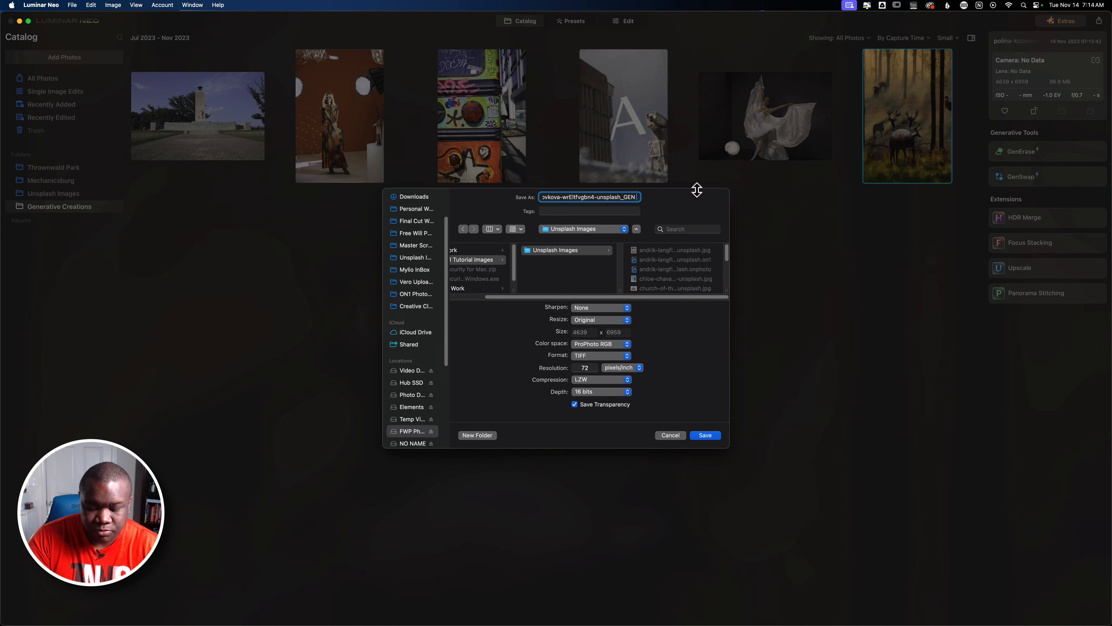
{"action": "type", "text": "Fo"}
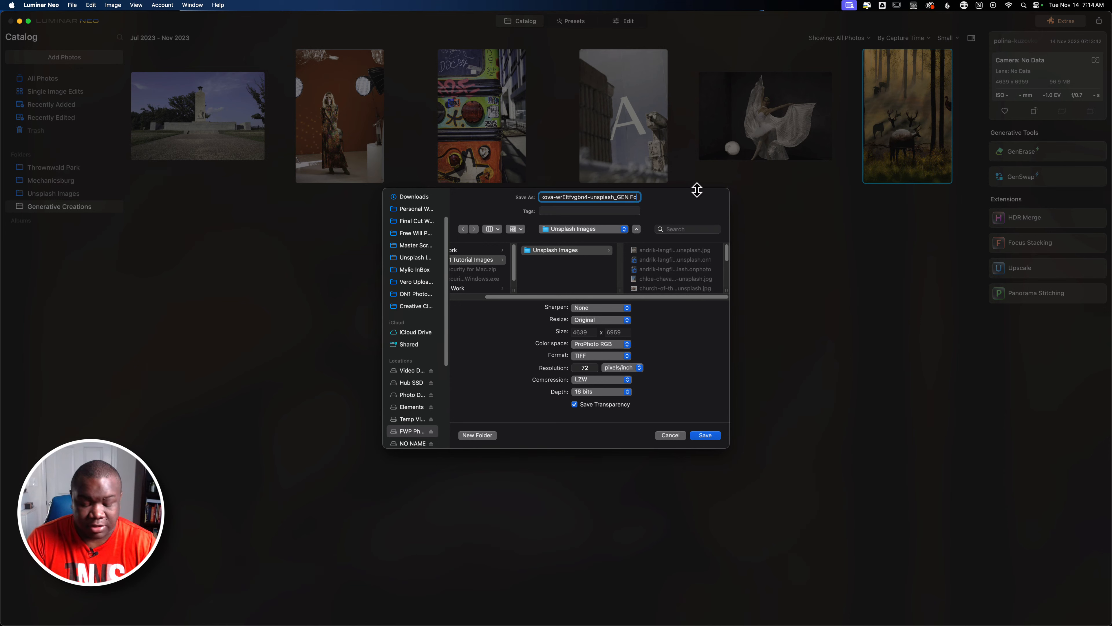
{"action": "type", "text": "rest"}
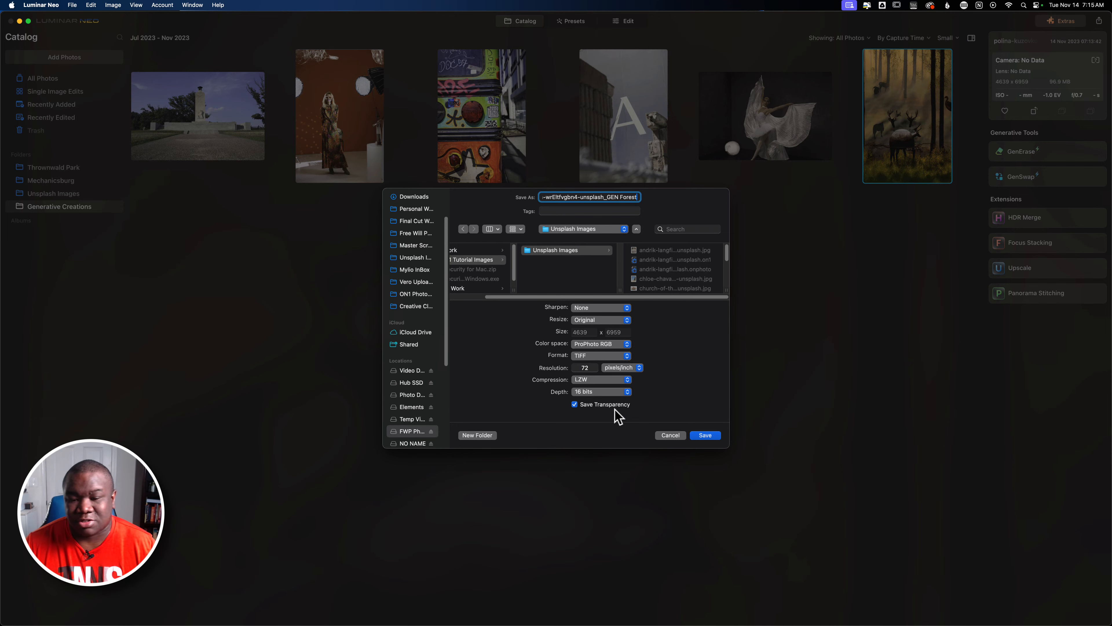
{"action": "left_click", "coordinate": [718, 436]}
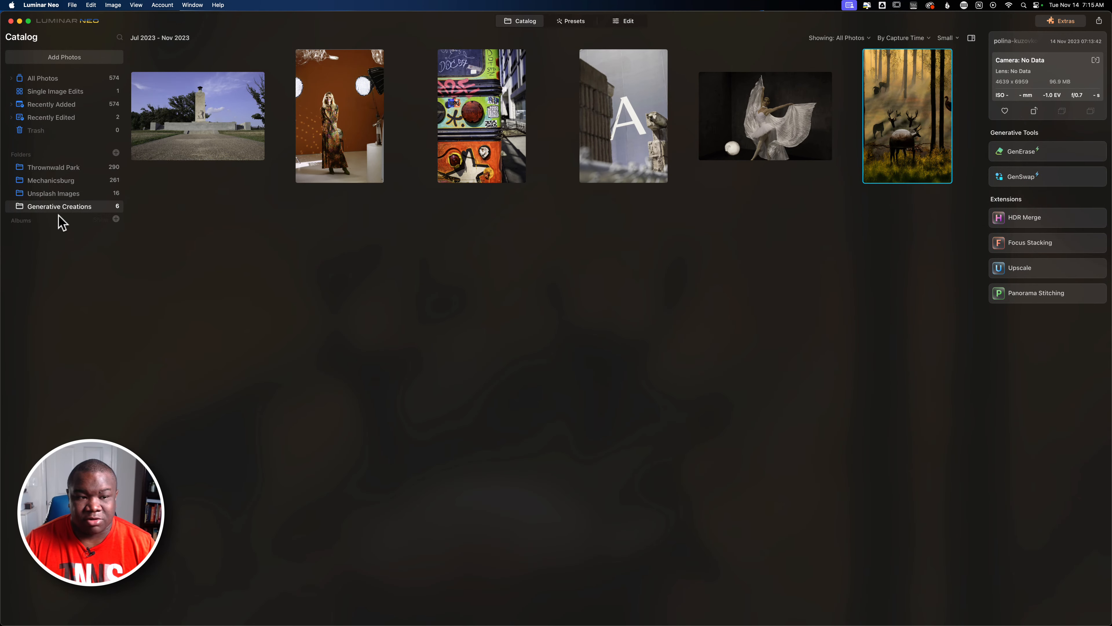
Move the forest image in the Generative Creations folder to the Luminar trash.
{"action": "left_click", "coordinate": [69, 194]}
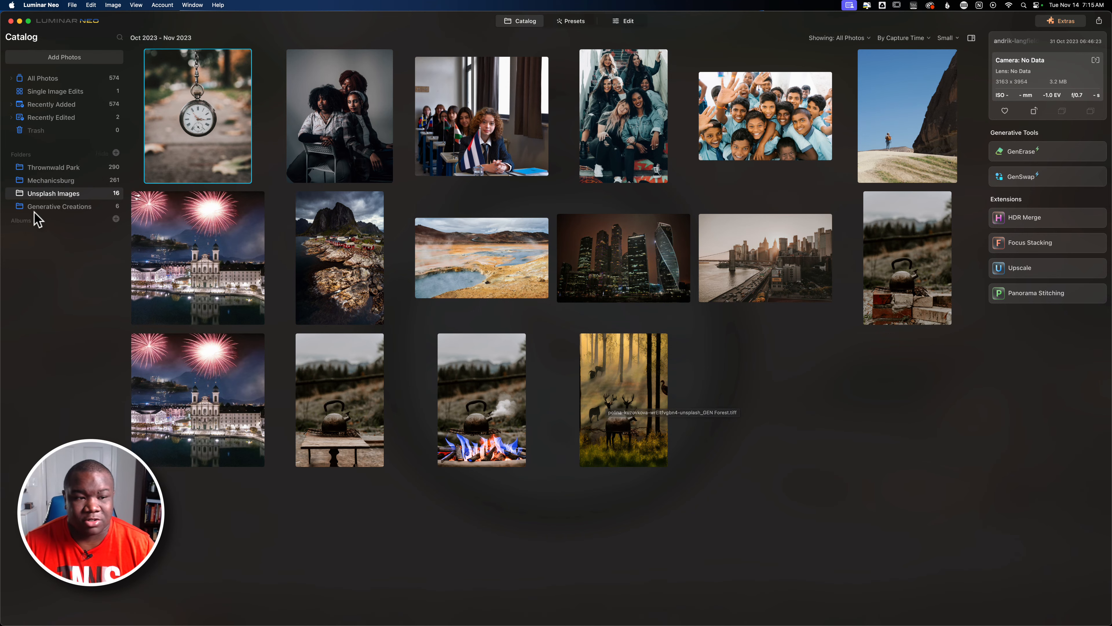
{"action": "left_click", "coordinate": [48, 208]}
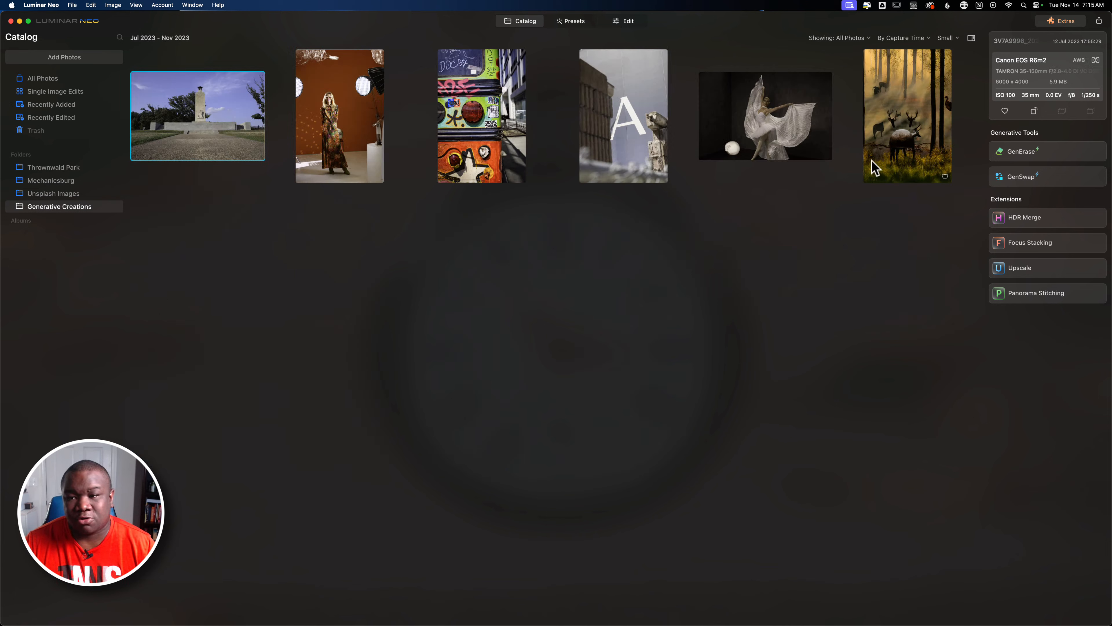
{"action": "left_click", "coordinate": [882, 113]}
{"action": "right_click", "coordinate": [883, 108]}
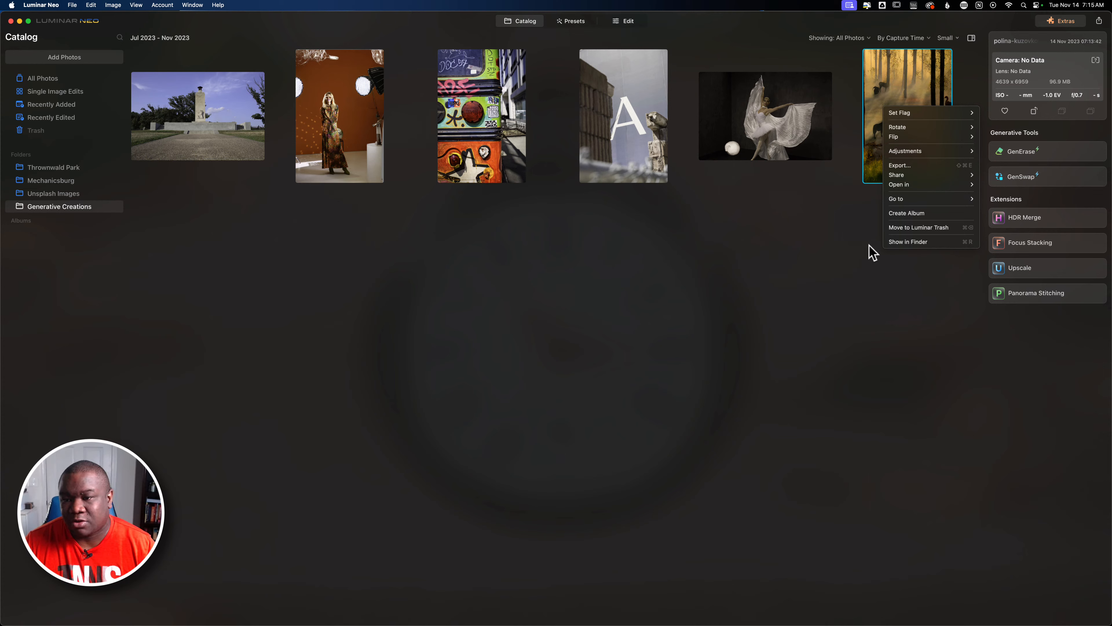
{"action": "left_click", "coordinate": [936, 228]}
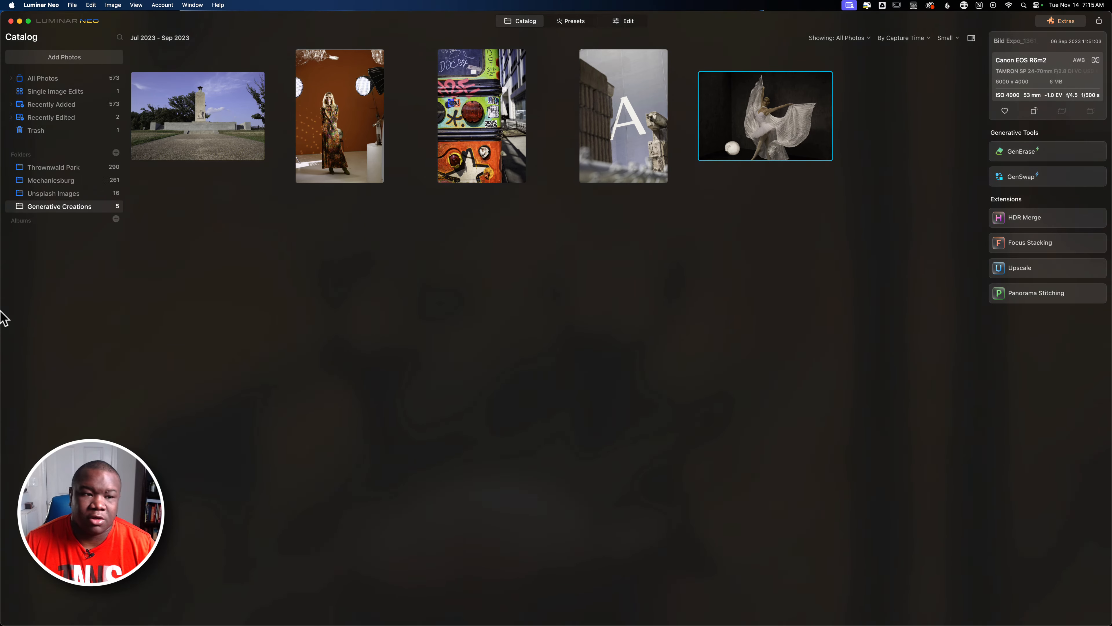
Empty the Luminar trash.
{"action": "left_click", "coordinate": [44, 130]}
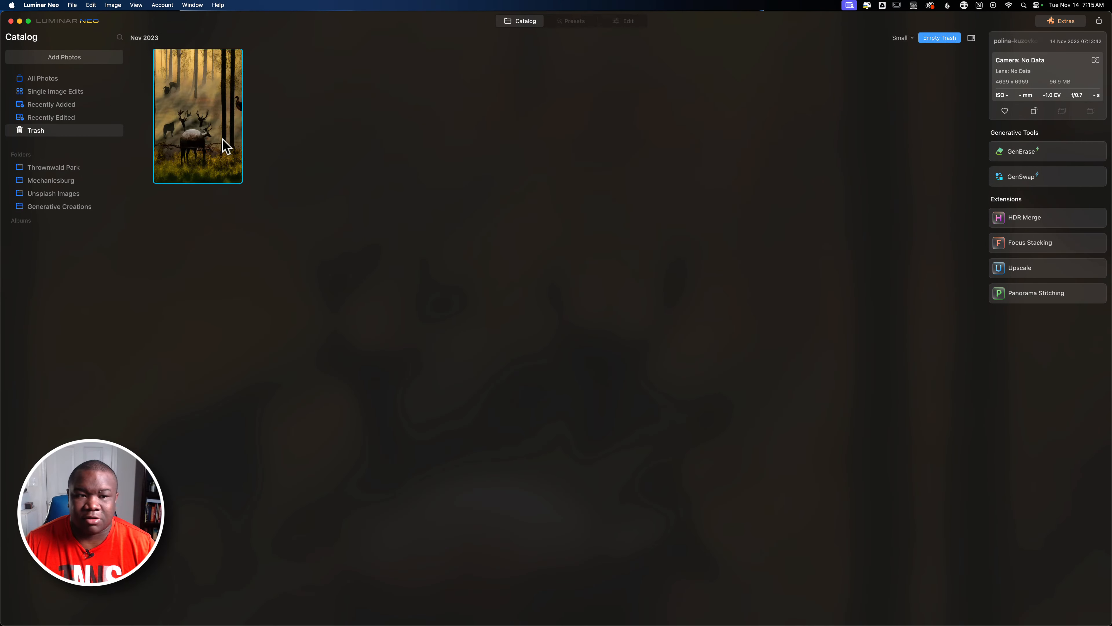
{"action": "left_click", "coordinate": [951, 39]}
{"action": "left_click", "coordinate": [588, 228]}
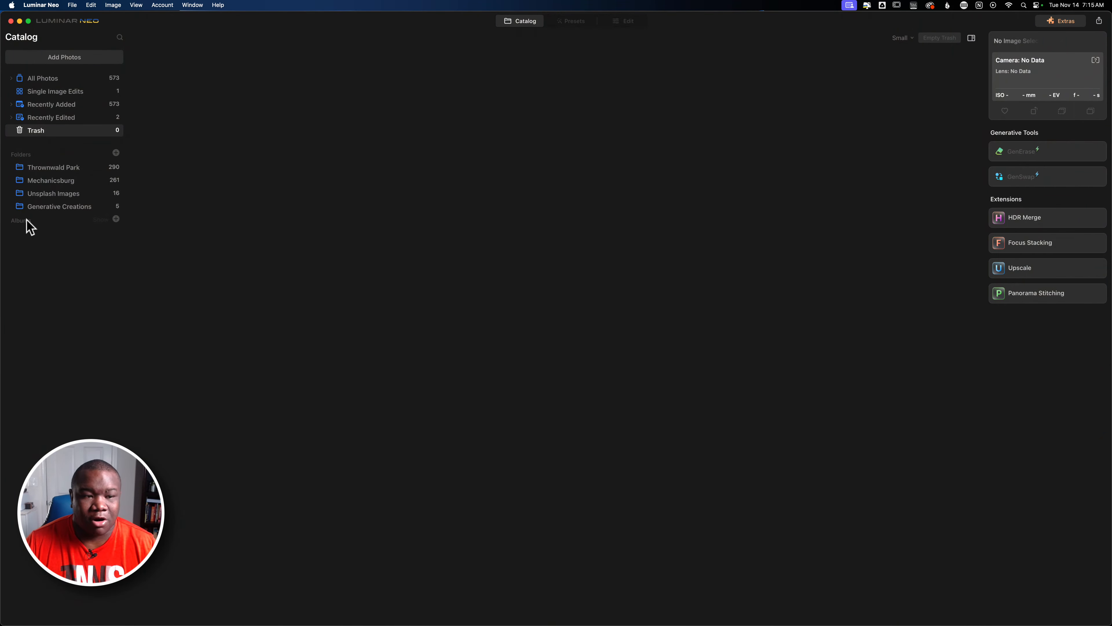
Open the desert photo of the hiker beside the rock from Unsplash Images in GenSwap.
{"action": "left_click", "coordinate": [49, 205]}
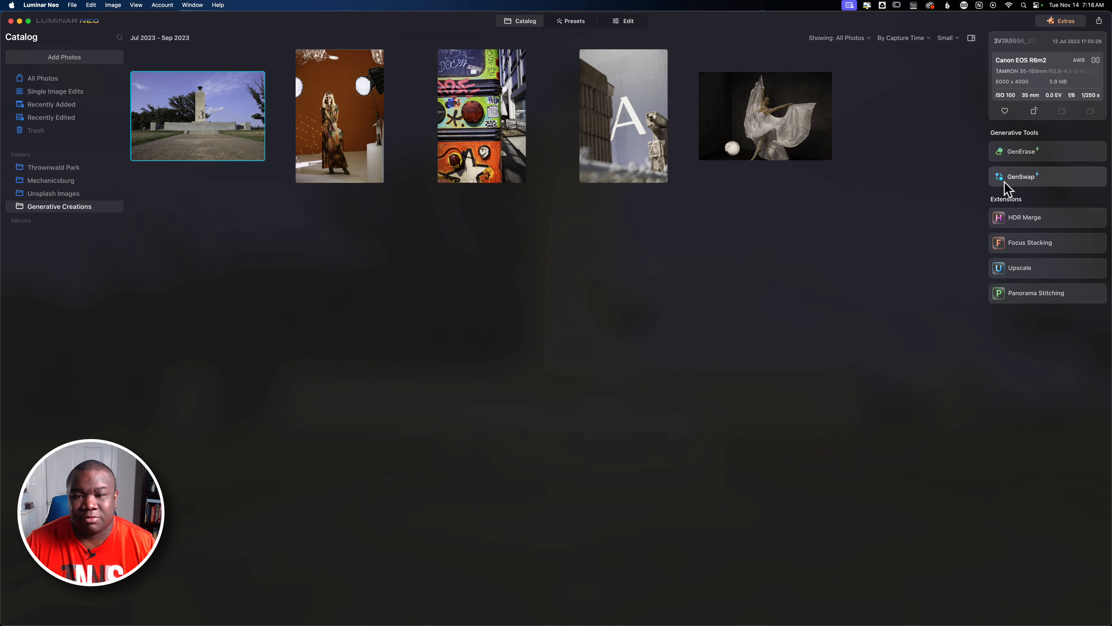
{"action": "left_click", "coordinate": [74, 194]}
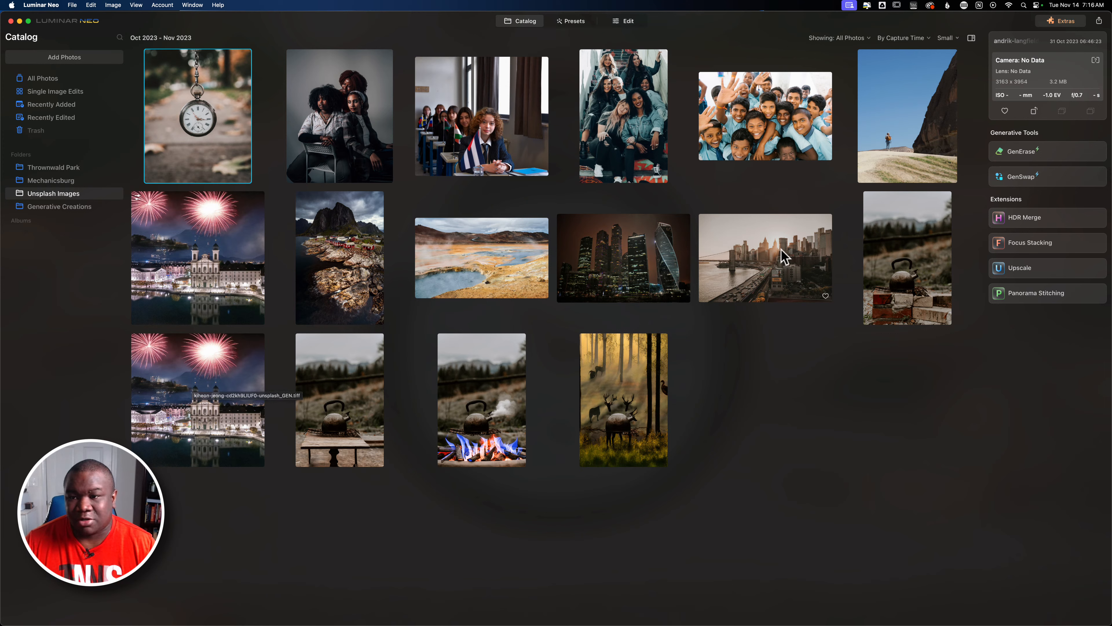
{"action": "left_click", "coordinate": [901, 140]}
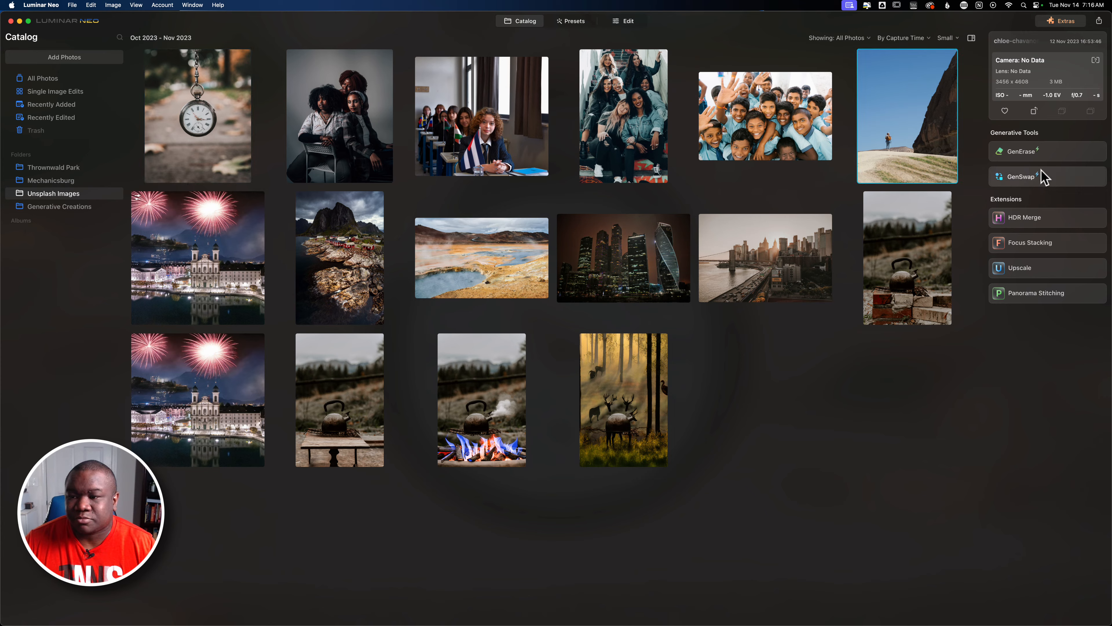
{"action": "left_click", "coordinate": [1024, 177]}
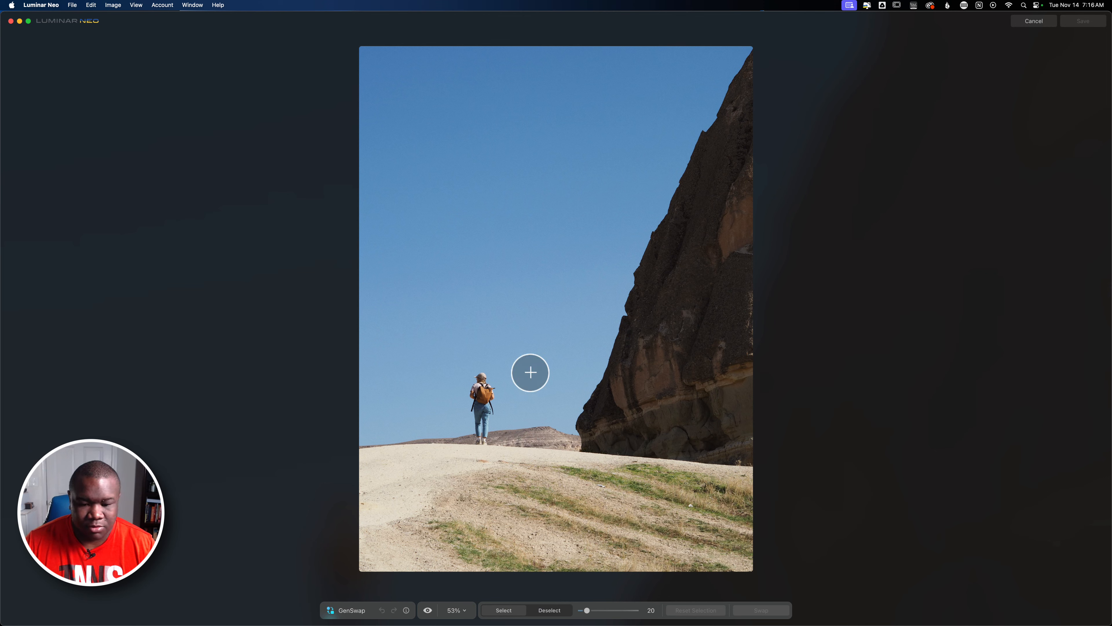
Enlarge the brush to 83 and paint over the sky and distant hills around the hiker.
{"action": "left_click_drag", "start_coordinate": [587, 609], "coordinate": [627, 610]}
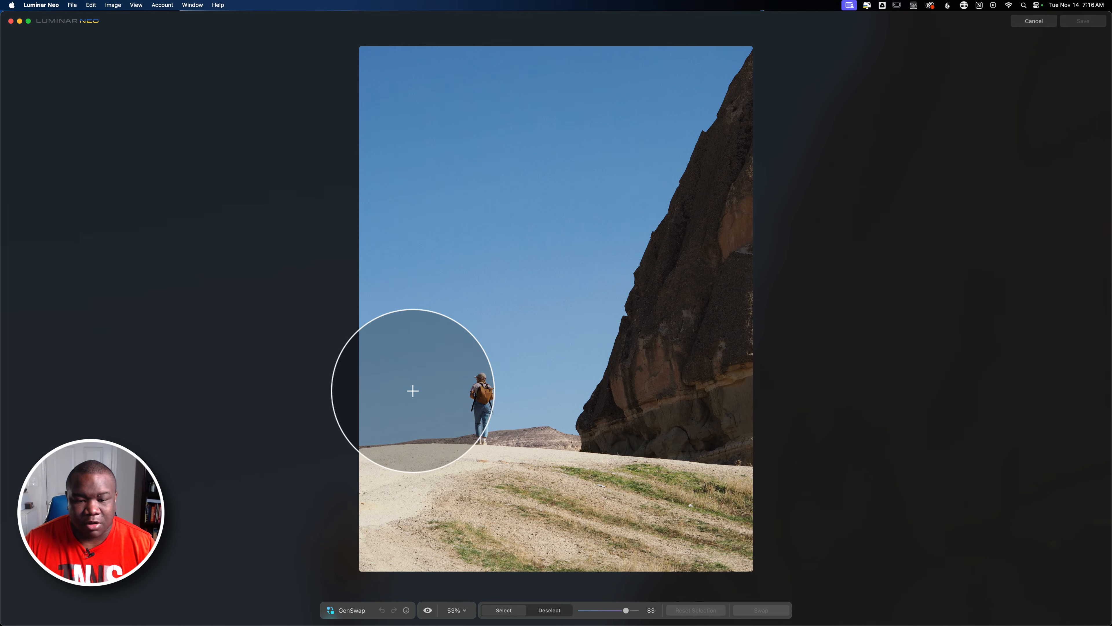
{"action": "left_click", "coordinate": [415, 393]}
{"action": "mouse_move", "coordinate": [385, 410]}
{"action": "left_mouse_down"}
{"action": "mouse_move", "coordinate": [384, 44]}
{"action": "mouse_move", "coordinate": [727, 42]}
{"action": "mouse_move", "coordinate": [603, 281]}
{"action": "mouse_move", "coordinate": [569, 362]}
{"action": "mouse_move", "coordinate": [567, 405]}
{"action": "mouse_move", "coordinate": [526, 410]}
{"action": "mouse_move", "coordinate": [531, 372]}
{"action": "left_mouse_up"}
{"action": "mouse_move", "coordinate": [545, 265]}
{"action": "left_mouse_down"}
{"action": "mouse_move", "coordinate": [600, 120]}
{"action": "mouse_move", "coordinate": [627, 92]}
{"action": "left_mouse_up"}
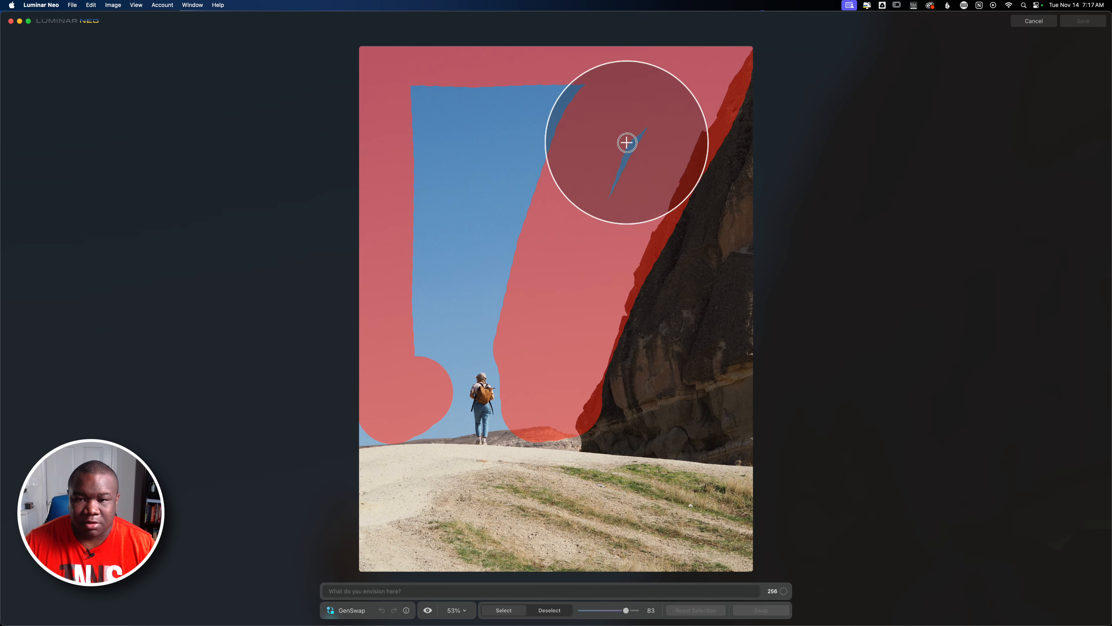
{"action": "mouse_move", "coordinate": [543, 92]}
{"action": "left_mouse_down"}
{"action": "mouse_move", "coordinate": [411, 108]}
{"action": "mouse_move", "coordinate": [549, 132]}
{"action": "mouse_move", "coordinate": [527, 158]}
{"action": "mouse_move", "coordinate": [422, 167]}
{"action": "mouse_move", "coordinate": [534, 202]}
{"action": "mouse_move", "coordinate": [498, 264]}
{"action": "mouse_move", "coordinate": [398, 226]}
{"action": "mouse_move", "coordinate": [476, 329]}
{"action": "mouse_move", "coordinate": [517, 320]}
{"action": "mouse_move", "coordinate": [465, 320]}
{"action": "mouse_move", "coordinate": [411, 341]}
{"action": "mouse_move", "coordinate": [397, 401]}
{"action": "mouse_move", "coordinate": [363, 419]}
{"action": "left_mouse_up"}
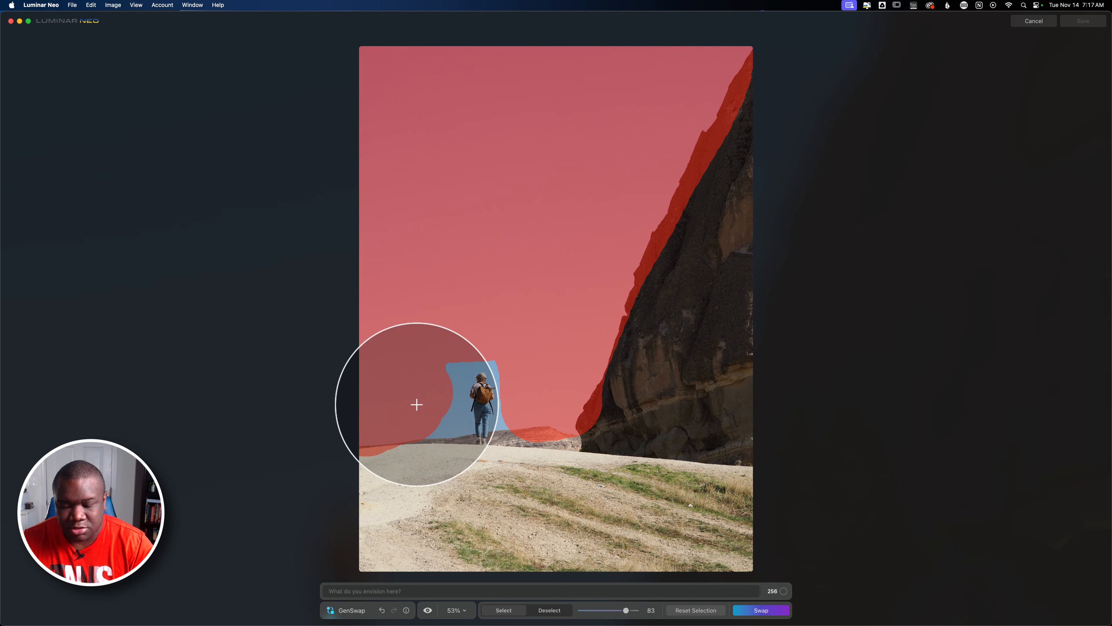
Shrink the brush to 35 and paint the remaining sky gap around the hiker.
{"action": "scroll", "coordinate": [418, 405], "scroll_direction": "down", "scroll_amount": 10}
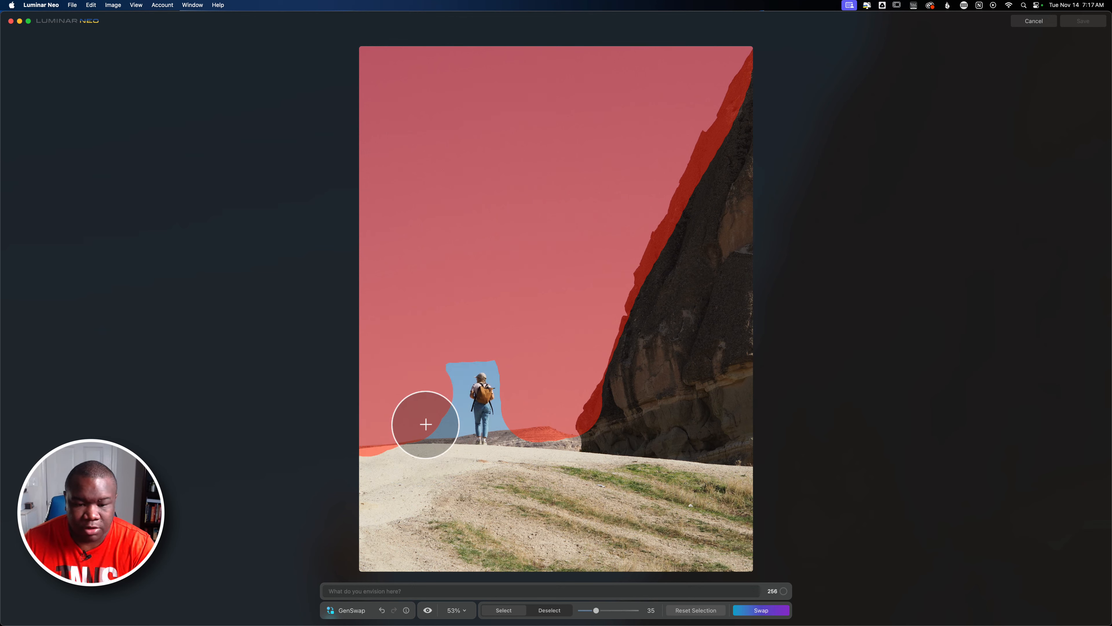
{"action": "left_click_drag", "start_coordinate": [437, 428], "coordinate": [458, 423]}
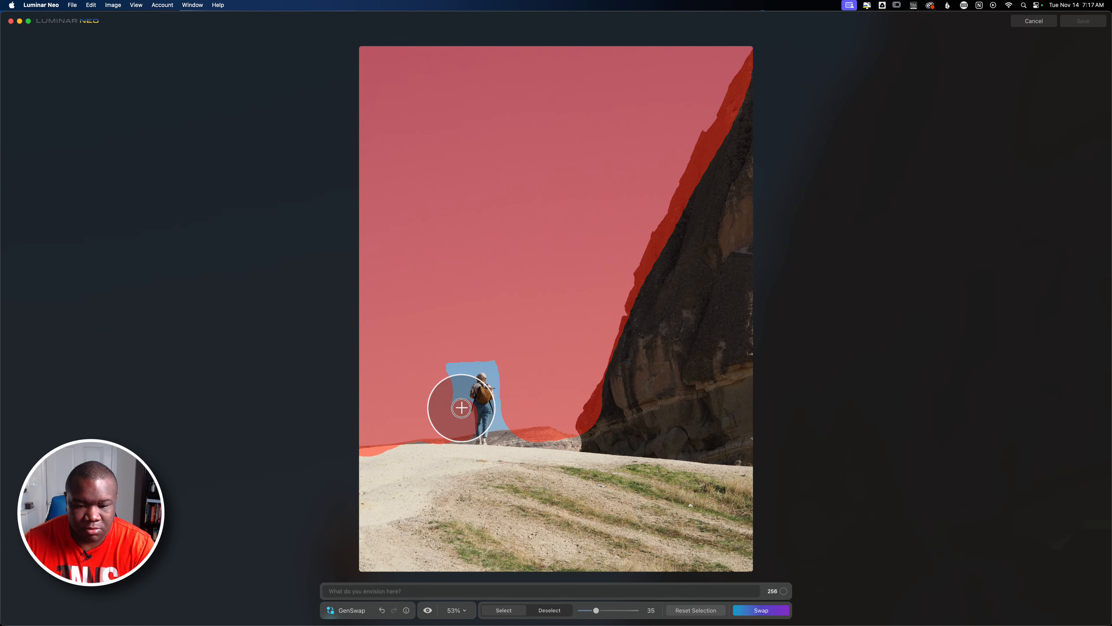
{"action": "mouse_move", "coordinate": [459, 401]}
{"action": "left_mouse_down"}
{"action": "mouse_move", "coordinate": [465, 360]}
{"action": "mouse_move", "coordinate": [496, 365]}
{"action": "mouse_move", "coordinate": [507, 394]}
{"action": "mouse_move", "coordinate": [497, 439]}
{"action": "left_mouse_up"}
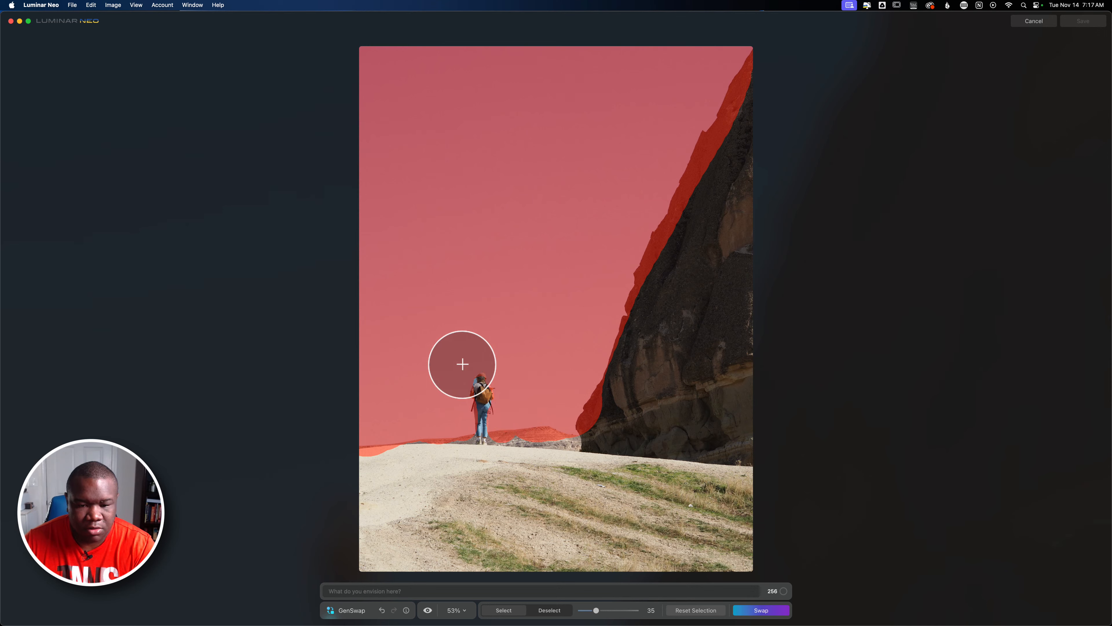
Switch to Deselect with a 35 brush and erase the selection from the ground and the rock edge.
{"action": "key", "text": "bracketleft"}
{"action": "key", "text": "bracketleft"}
{"action": "key", "text": "bracketleft"}
{"action": "key", "text": "bracketleft"}
{"action": "key", "text": "bracketleft"}
{"action": "key", "text": "bracketleft"}
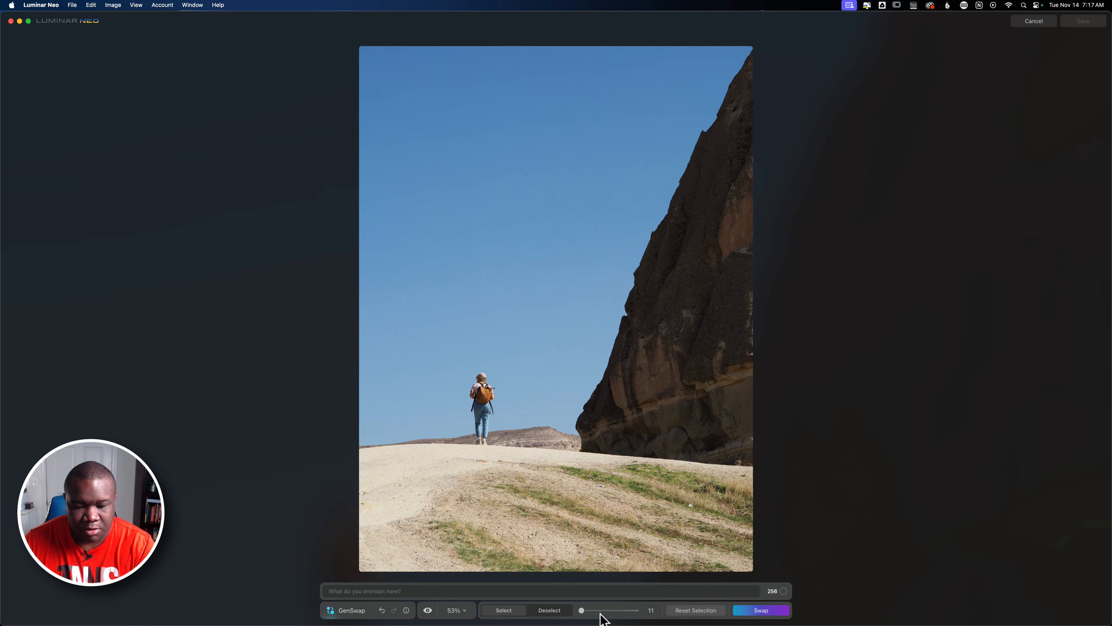
{"action": "left_click", "coordinate": [548, 610]}
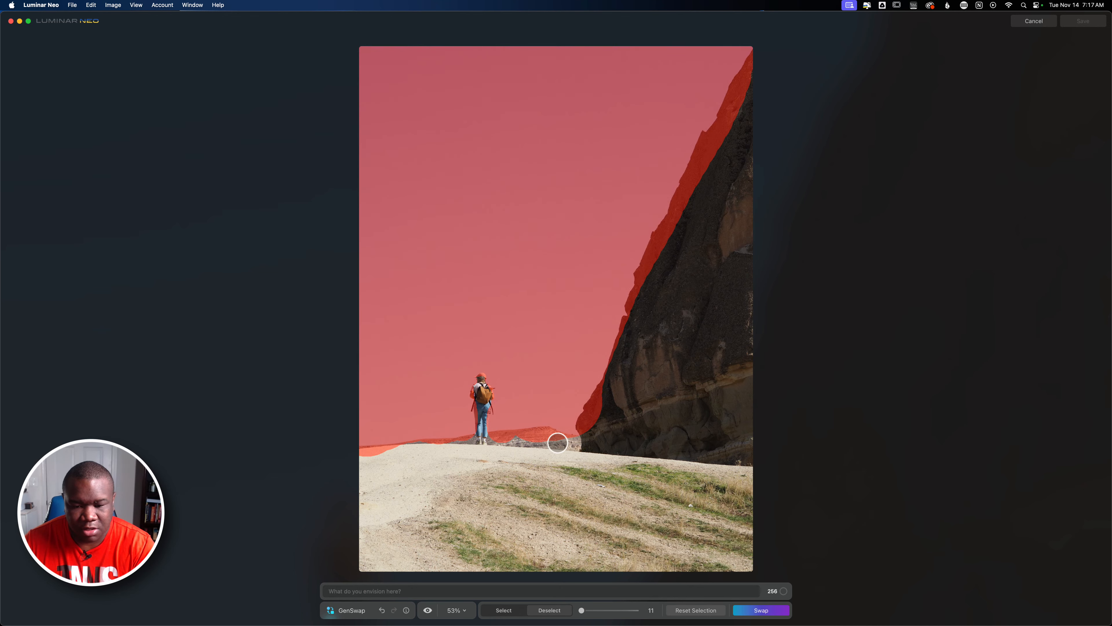
{"action": "key", "text": "bracketright"}
{"action": "key", "text": "bracketright"}
{"action": "key", "text": "bracketright"}
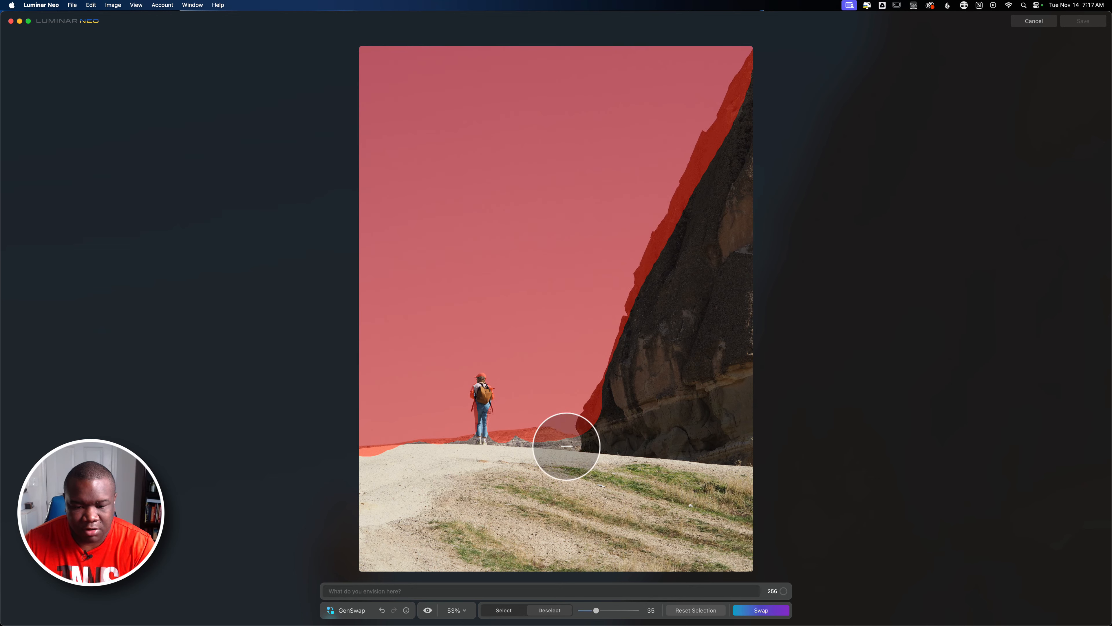
{"action": "left_click_drag", "start_coordinate": [554, 447], "coordinate": [498, 448]}
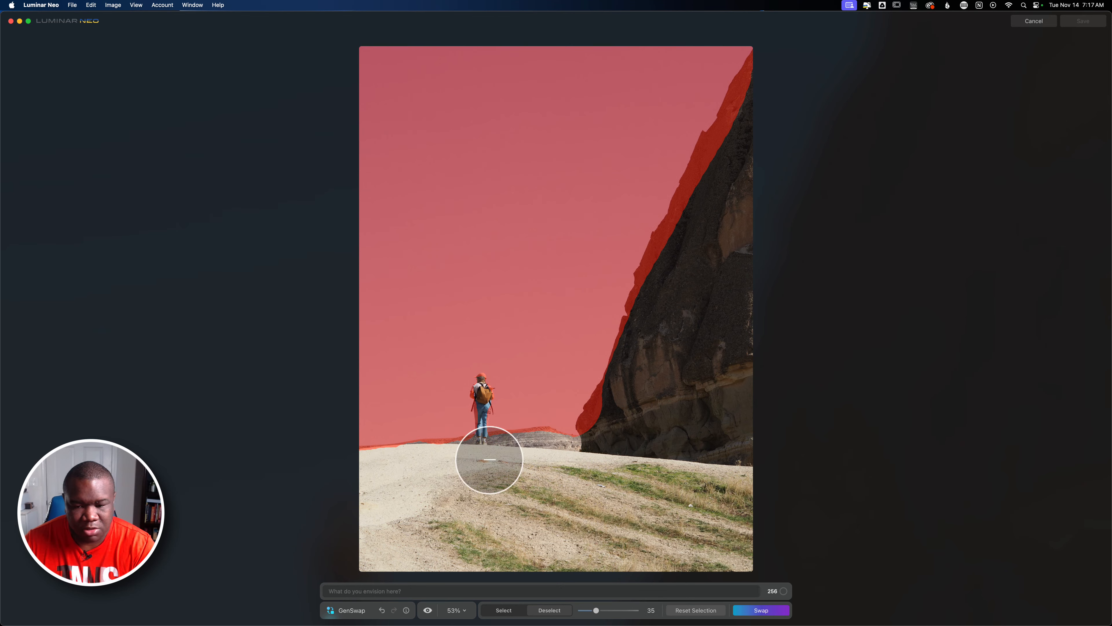
{"action": "mouse_move", "coordinate": [589, 430]}
{"action": "left_mouse_down"}
{"action": "mouse_move", "coordinate": [655, 328]}
{"action": "mouse_move", "coordinate": [660, 268]}
{"action": "left_mouse_up"}
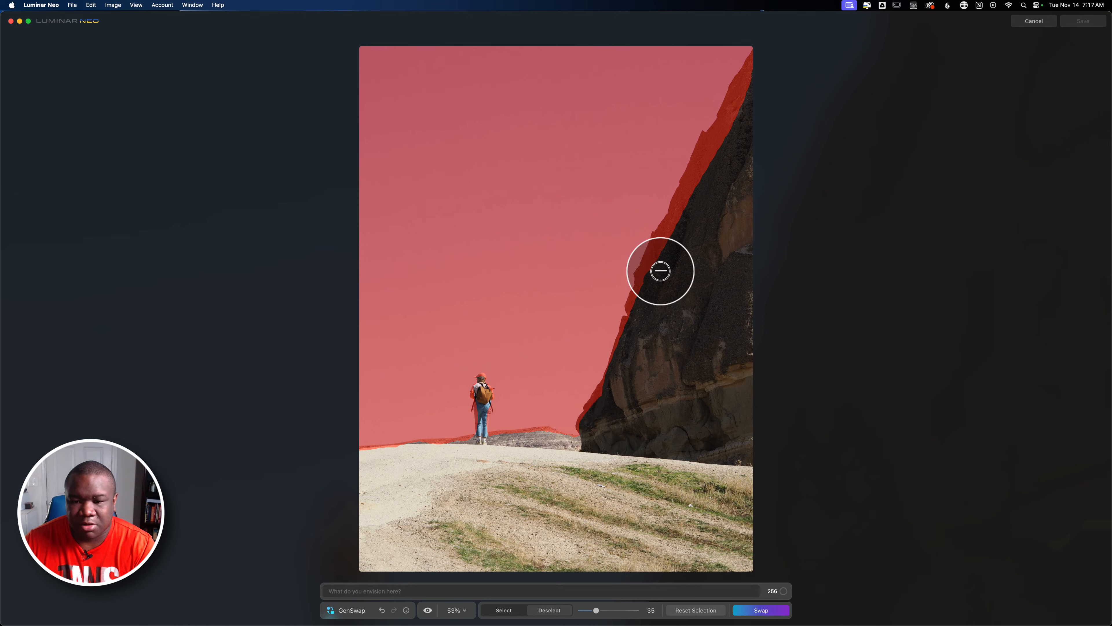
{"action": "left_click_drag", "start_coordinate": [691, 208], "coordinate": [753, 80]}
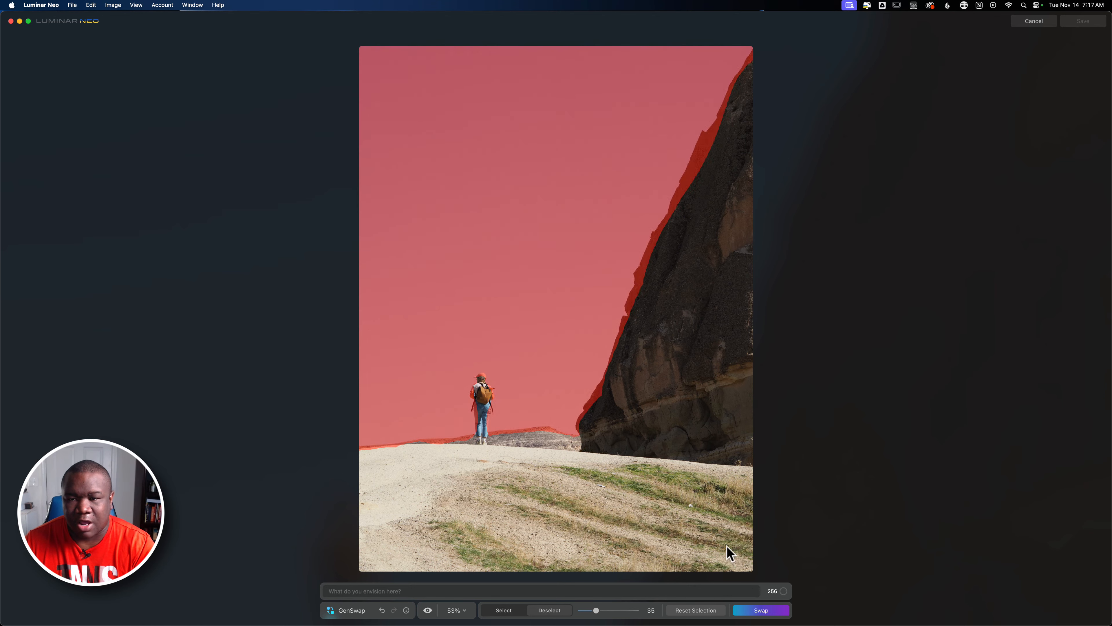
Generate the selection with the prompt "Moon and stars with galexy background".
{"action": "left_click", "coordinate": [694, 612]}
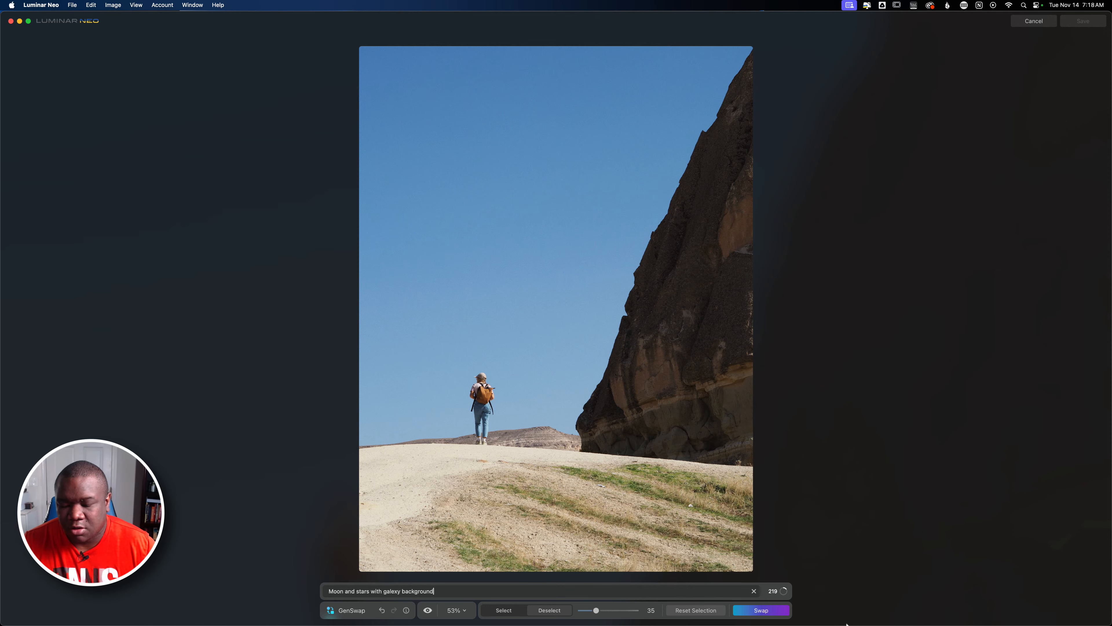
{"action": "left_click", "coordinate": [760, 612]}
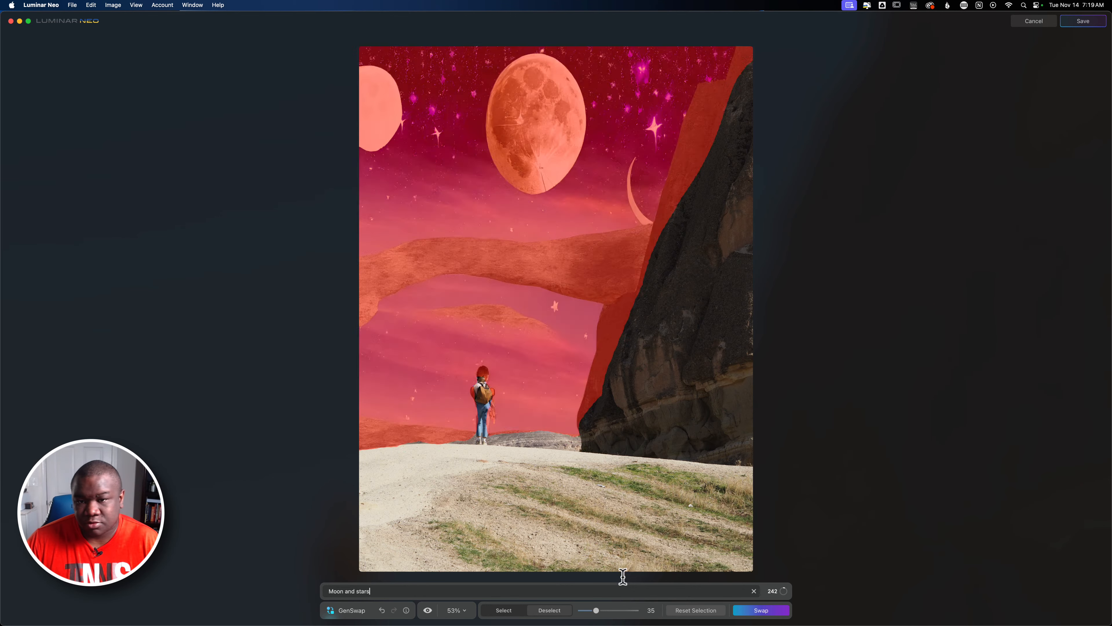
Regenerate the selection with the prompt "Moon and stars".
{"action": "left_click", "coordinate": [756, 611]}
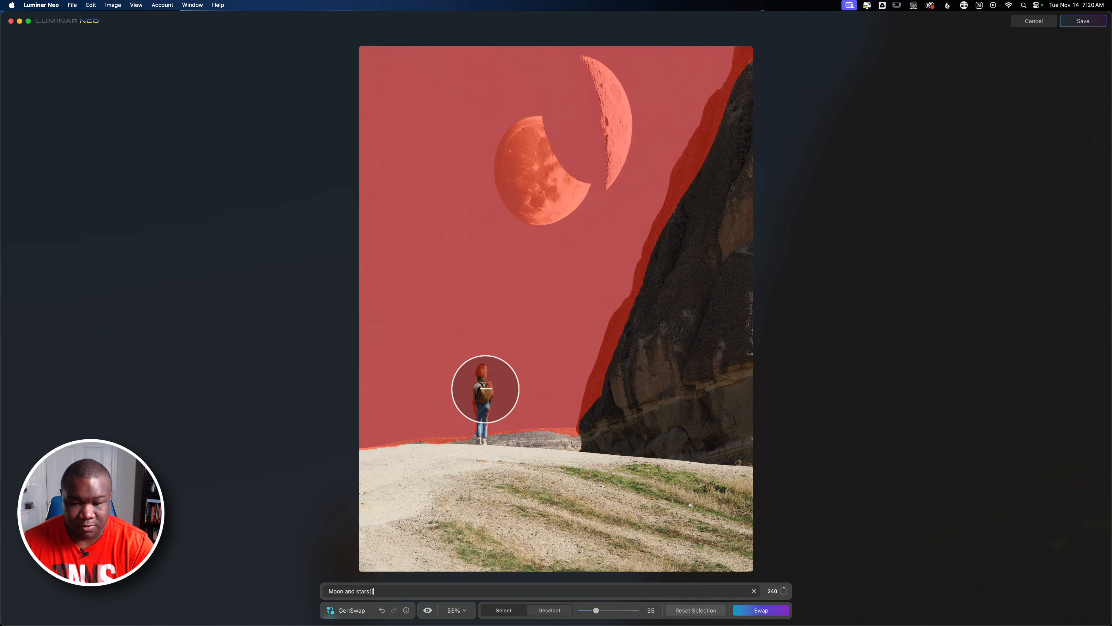
{"action": "type", "text": "["}
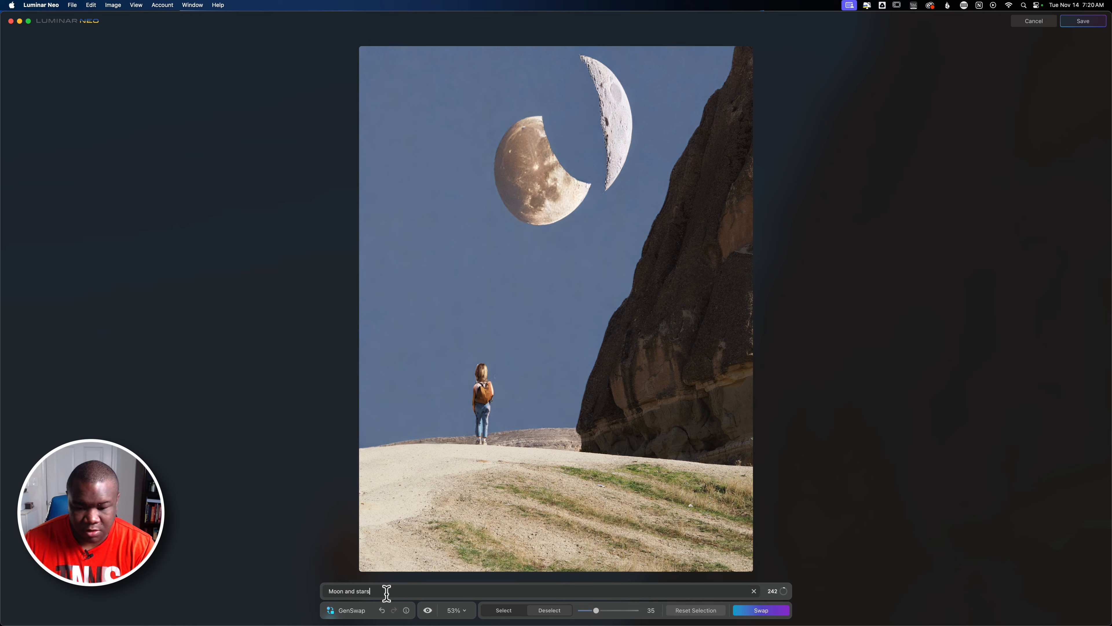
Shrink the brush to 16, add the area around the hiker to the selection, and generate with "Moon and stars".
{"action": "left_click_drag", "start_coordinate": [596, 610], "coordinate": [589, 611]}
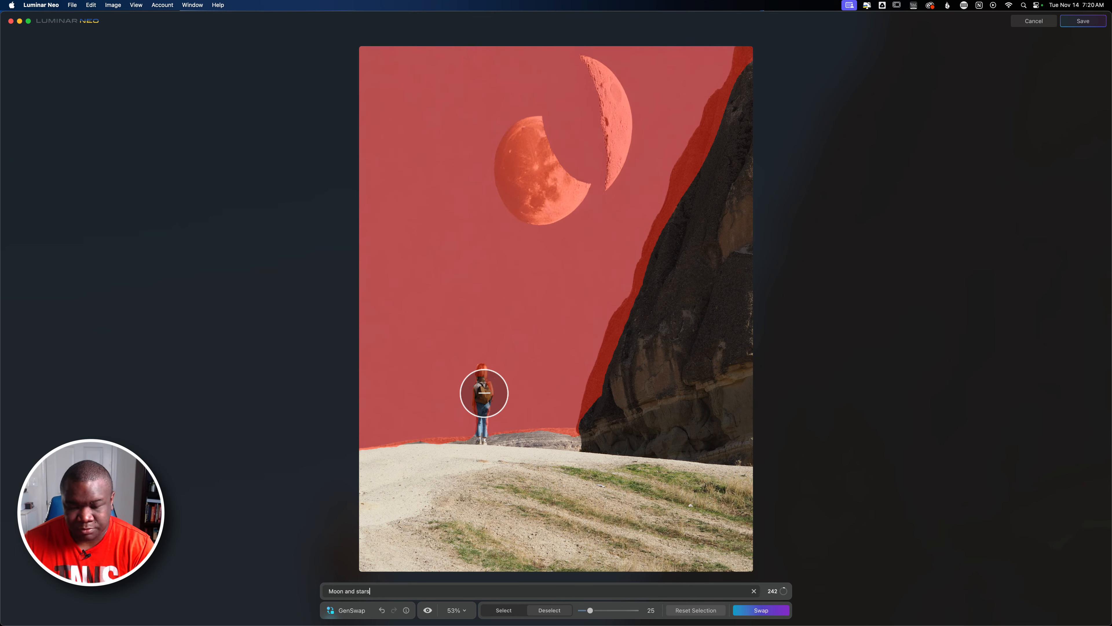
{"action": "left_click_drag", "start_coordinate": [586, 610], "coordinate": [584, 610]}
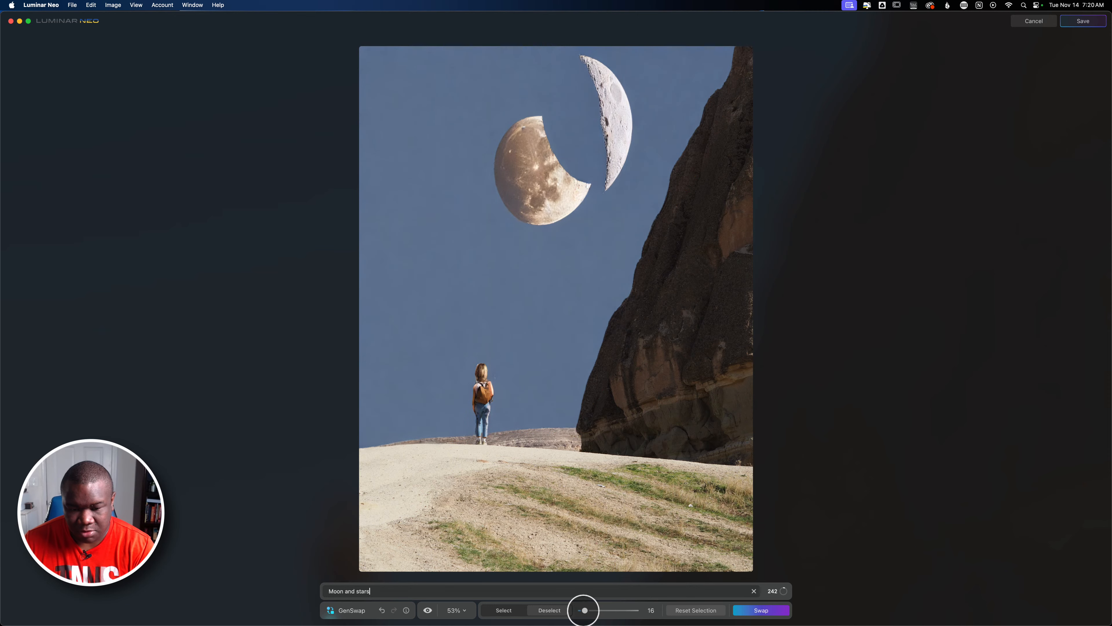
{"action": "mouse_move", "coordinate": [480, 424]}
{"action": "left_mouse_down"}
{"action": "mouse_move", "coordinate": [483, 368]}
{"action": "mouse_move", "coordinate": [489, 444]}
{"action": "left_mouse_up"}
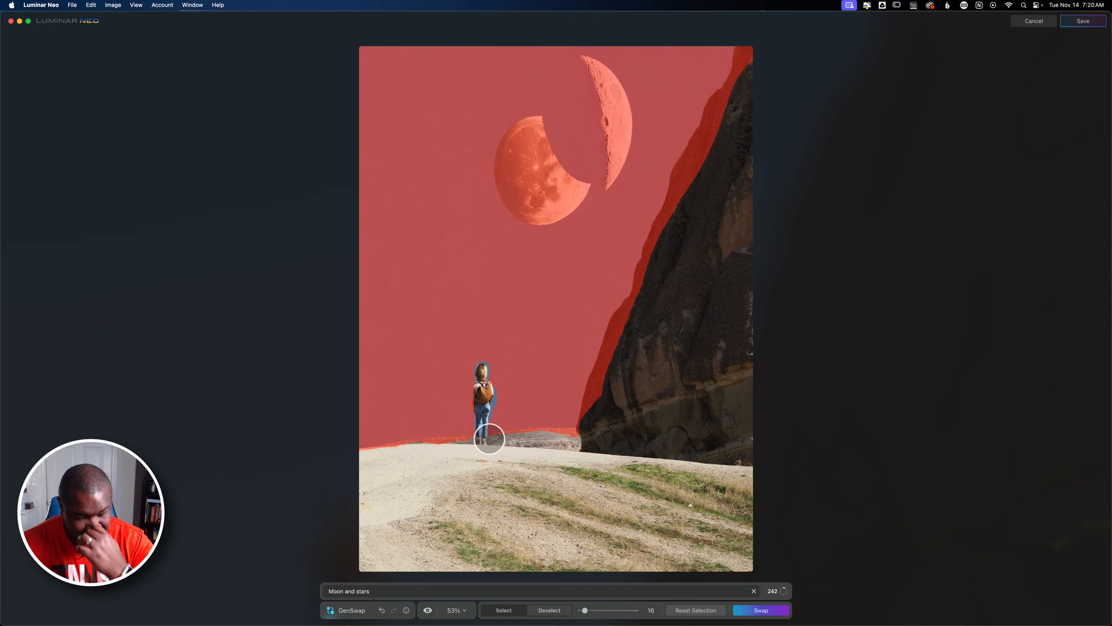
{"action": "left_click", "coordinate": [762, 610]}
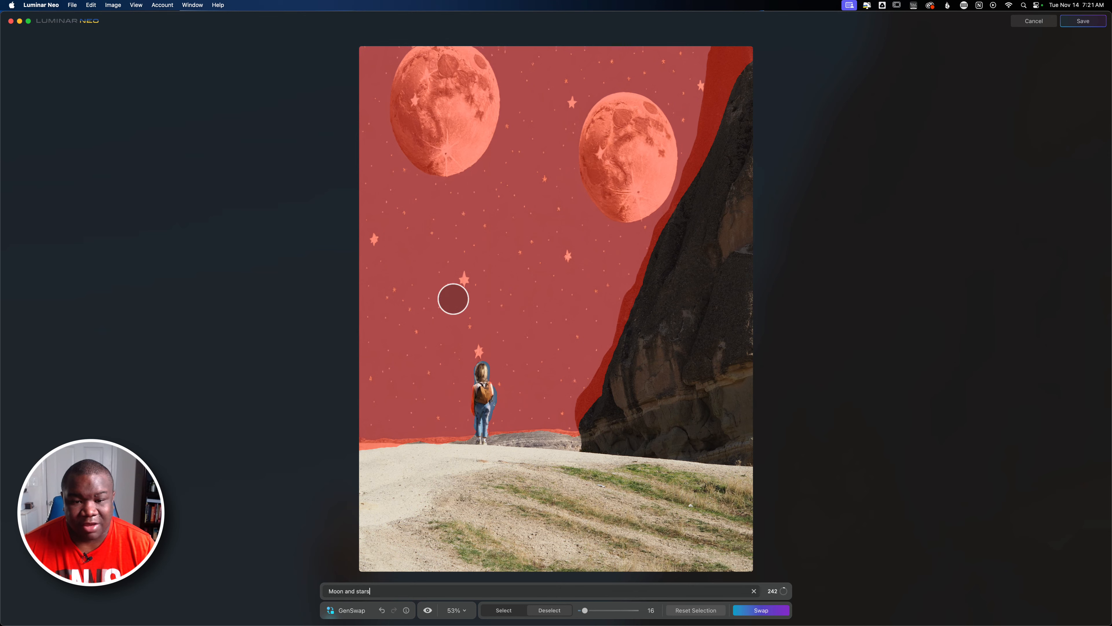
Reset the selection and cancel out of GenSwap without saving the desert image.
{"action": "left_click", "coordinate": [683, 611]}
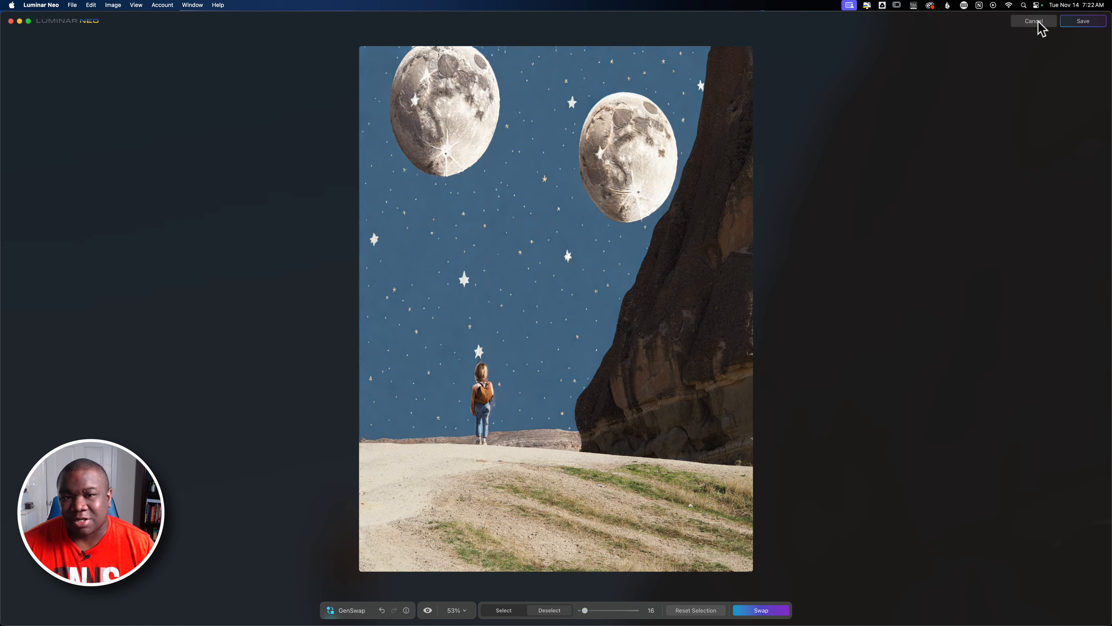
{"action": "left_click", "coordinate": [1034, 22]}
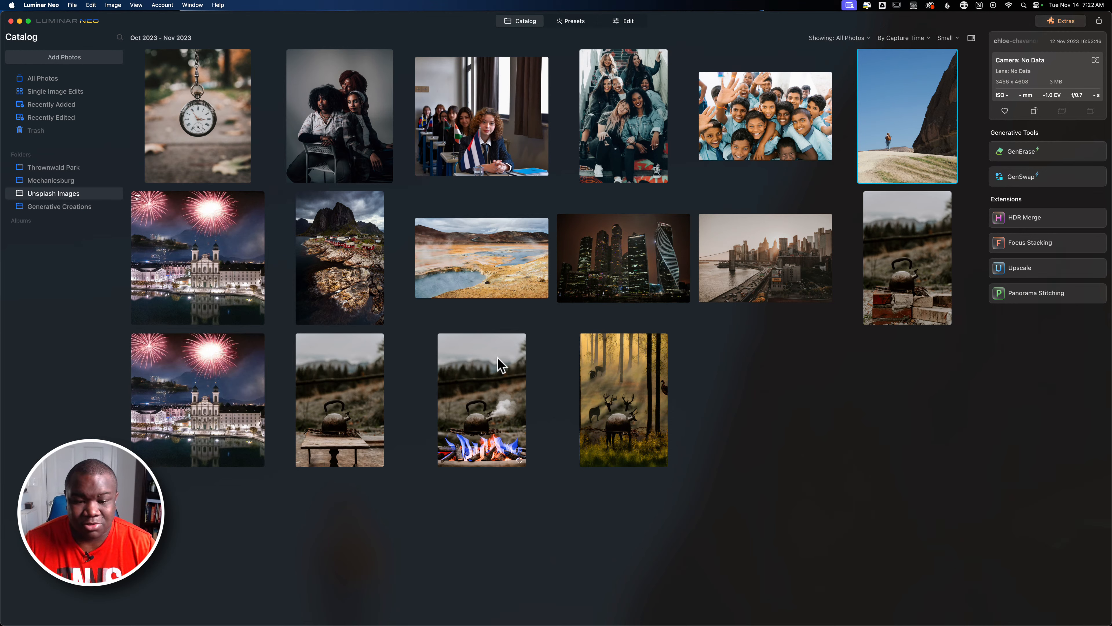
Open the original kettle photo and the campfire kettle version in full view to compare them, returning to the catalog grid.
{"action": "left_click", "coordinate": [355, 427]}
{"action": "double_click", "coordinate": [355, 427]}
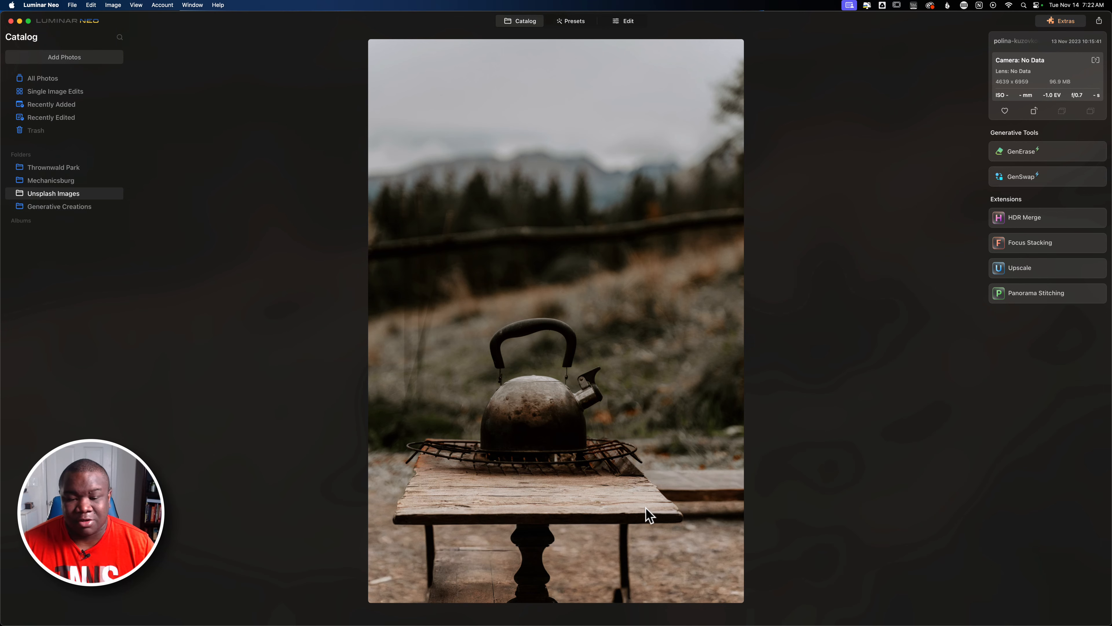
{"action": "double_click", "coordinate": [647, 515]}
{"action": "left_click", "coordinate": [481, 438]}
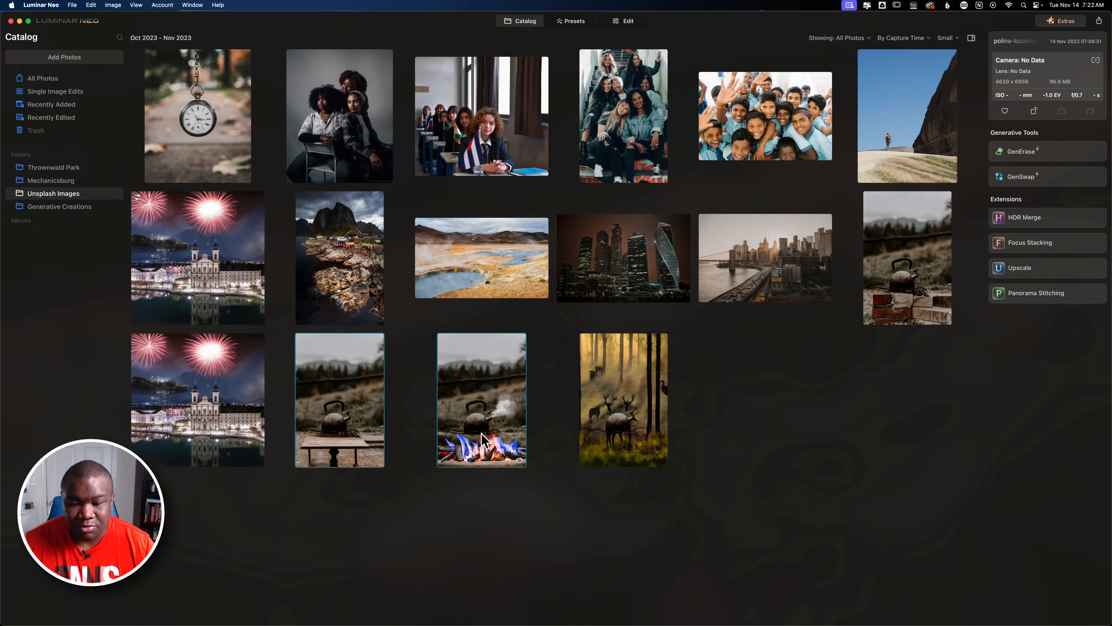
{"action": "double_click", "coordinate": [481, 434]}
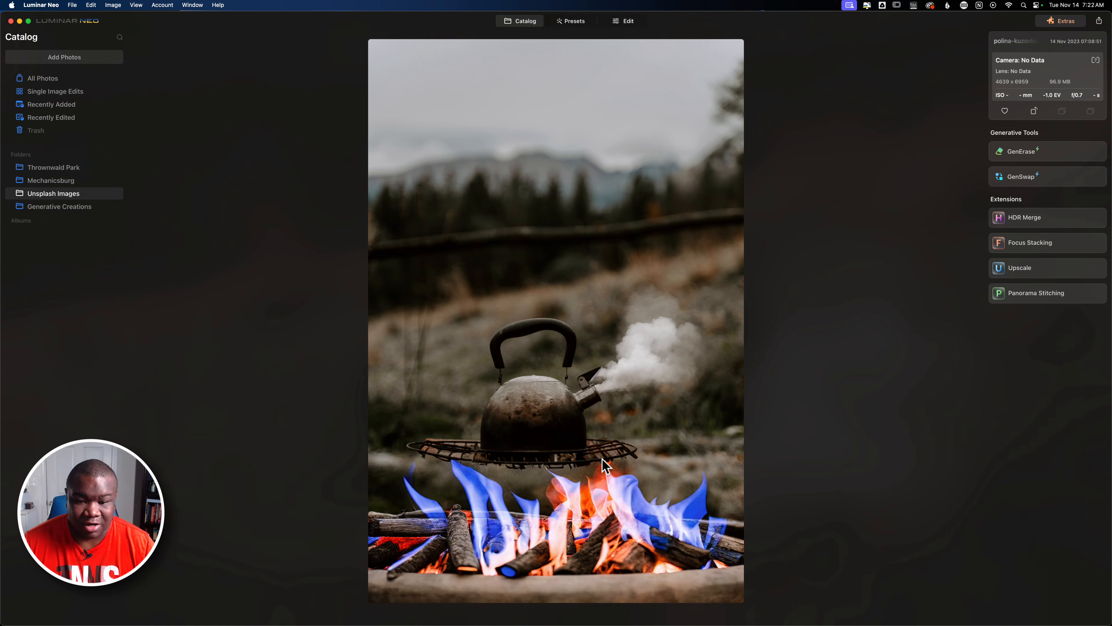
{"action": "double_click", "coordinate": [383, 464]}
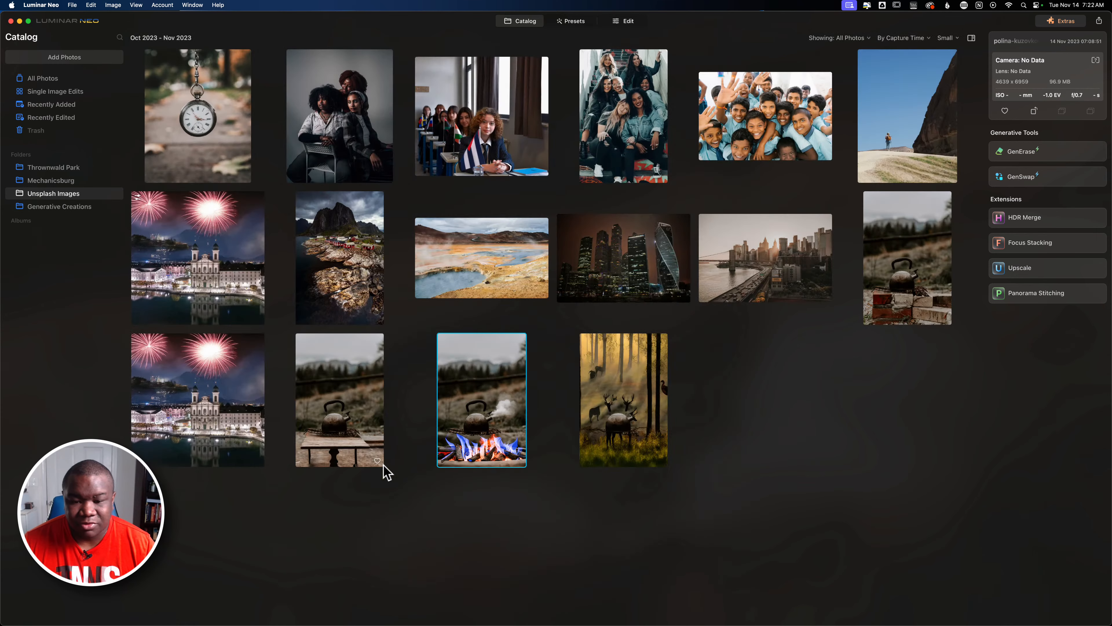